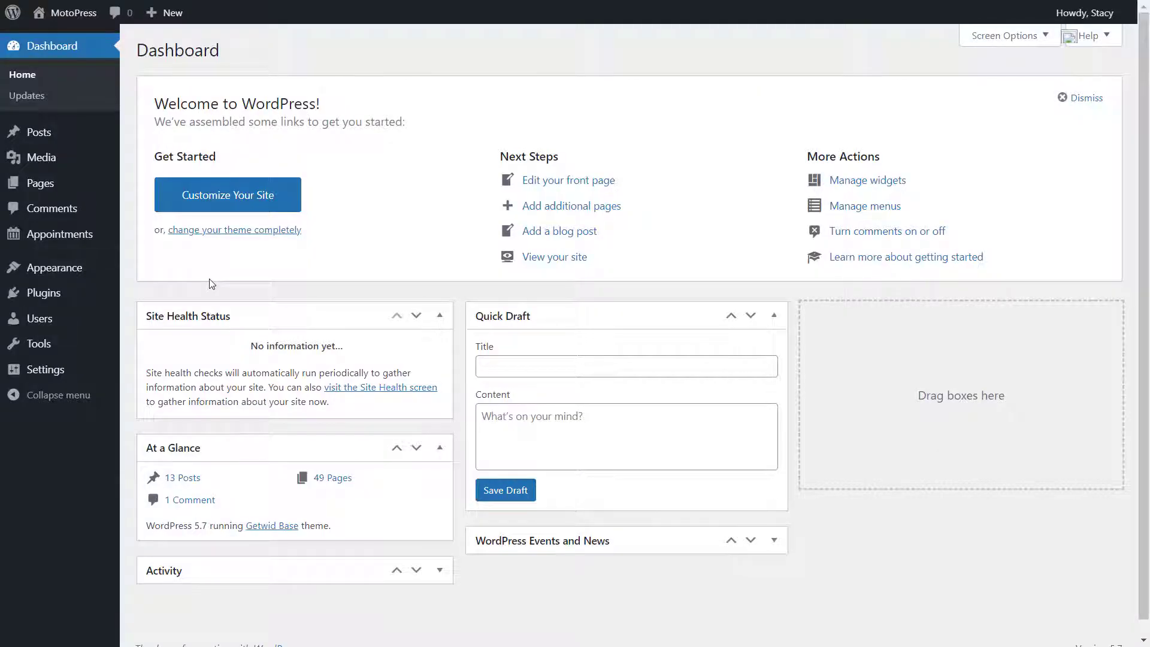
Check the installed plugins and review the shortcodes and their parameters in the Appointments help page.
{"action": "left_click", "coordinate": [93, 300]}
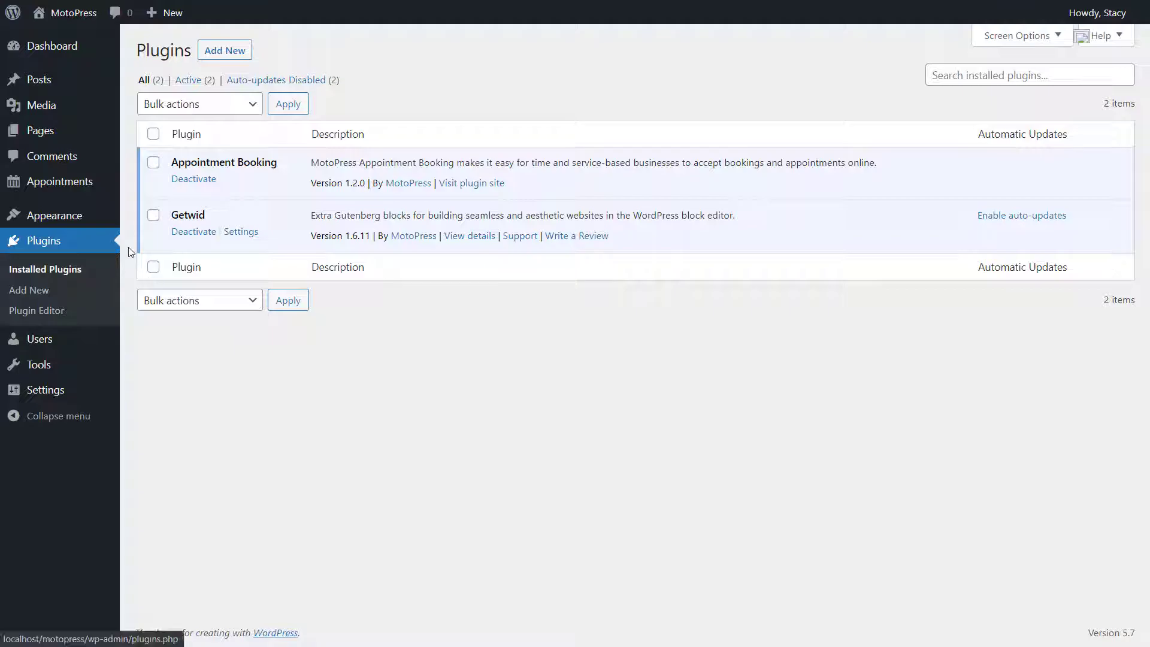
{"action": "mouse_move", "coordinate": [111, 183]}
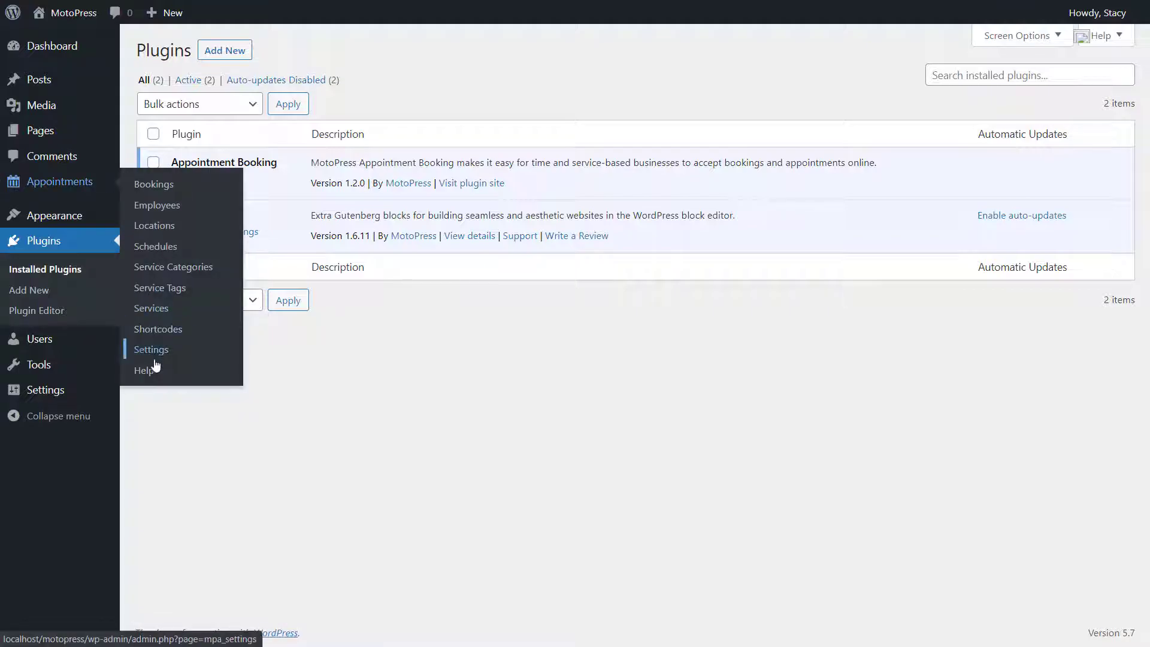
{"action": "left_click", "coordinate": [170, 382]}
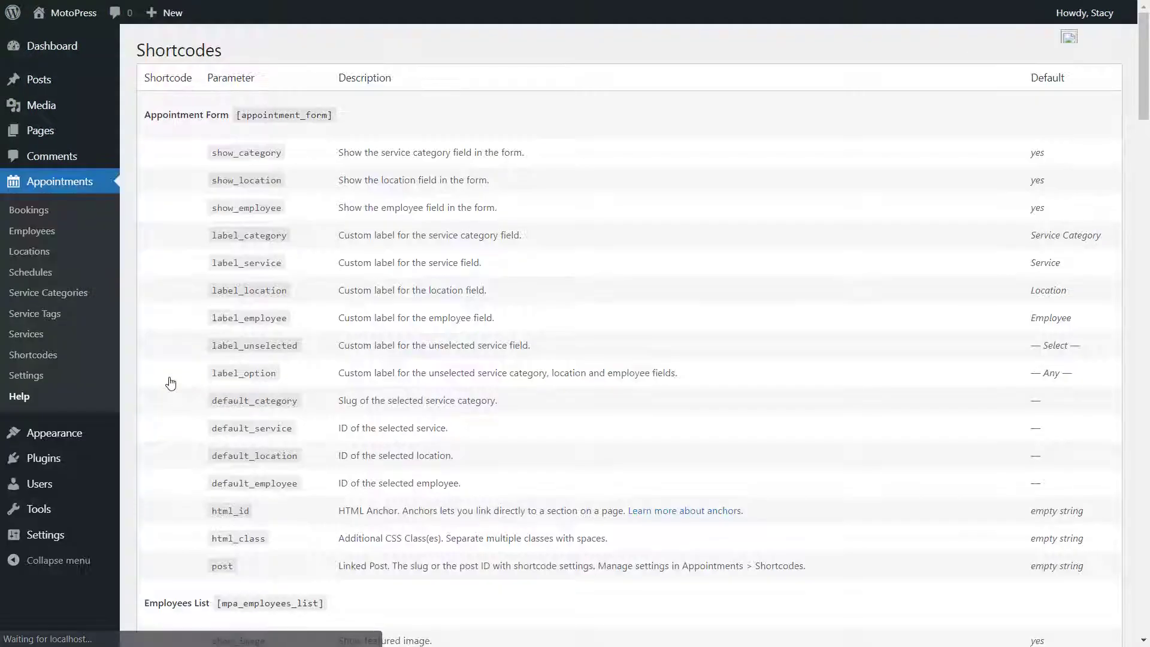
{"action": "scroll", "coordinate": [170, 383], "scroll_direction": "down", "scroll_amount": 13}
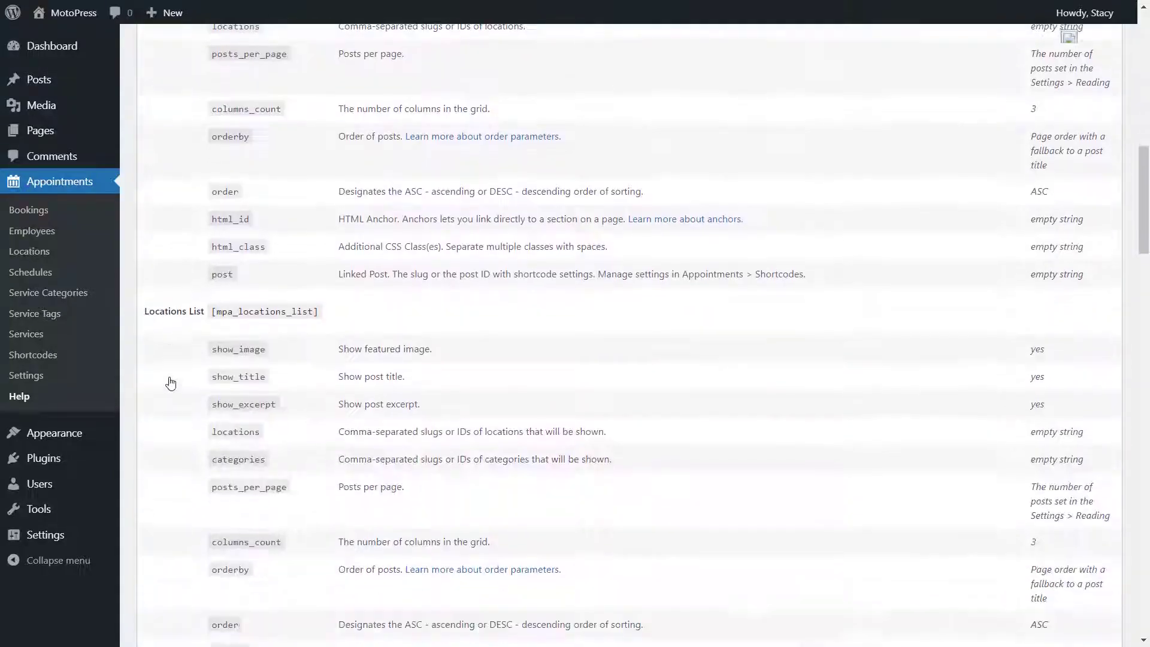
{"action": "scroll", "coordinate": [171, 383], "scroll_direction": "down", "scroll_amount": 7}
{"action": "scroll", "coordinate": [171, 384], "scroll_direction": "up", "scroll_amount": 20}
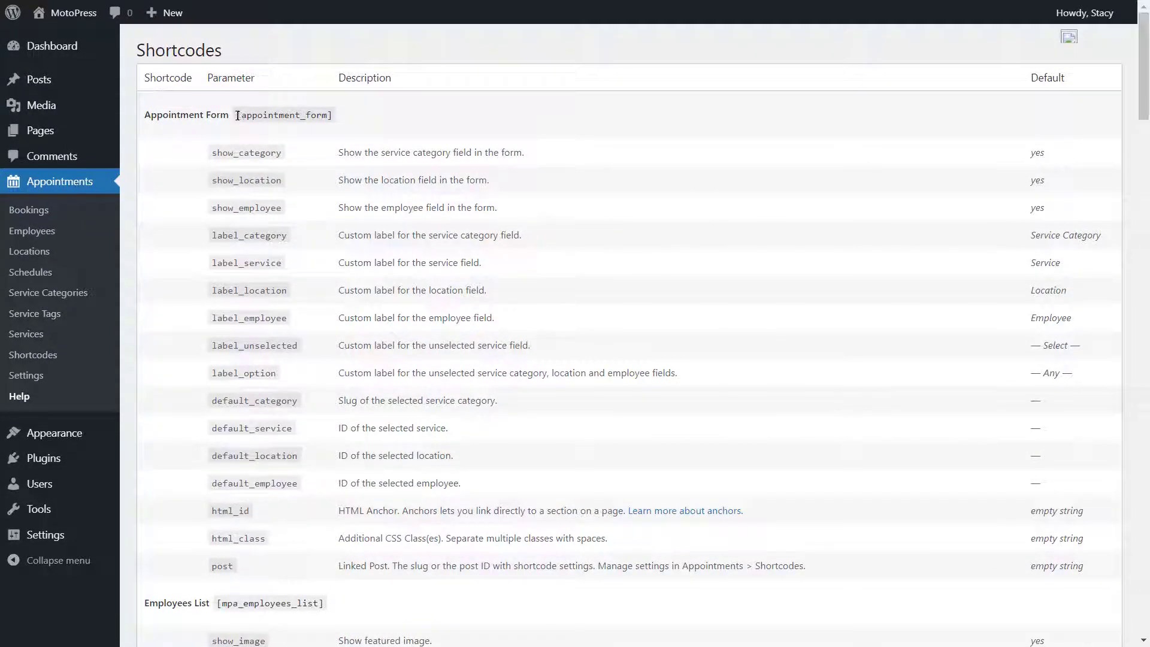
Copy the [appointment_form] shortcode from the help reference and open the existing Shortcodes page for editing.
{"action": "left_click_drag", "start_coordinate": [239, 114], "coordinate": [334, 116]}
{"action": "key", "text": "ctrl+c"}
{"action": "left_click", "coordinate": [92, 132]}
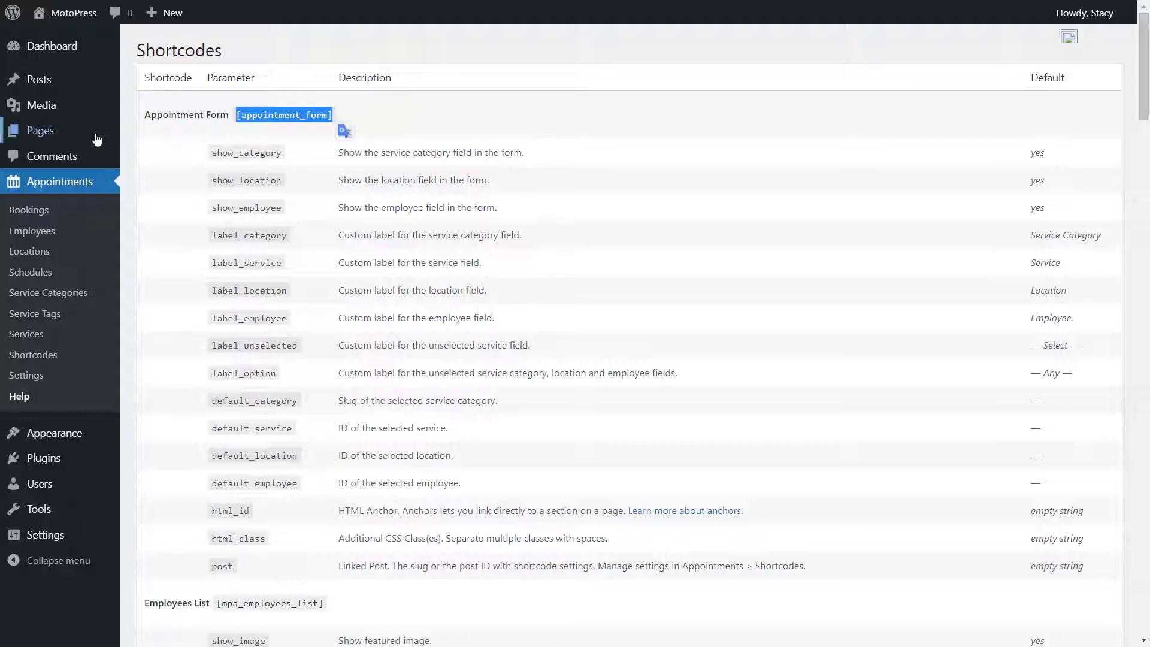
{"action": "left_click", "coordinate": [193, 164]}
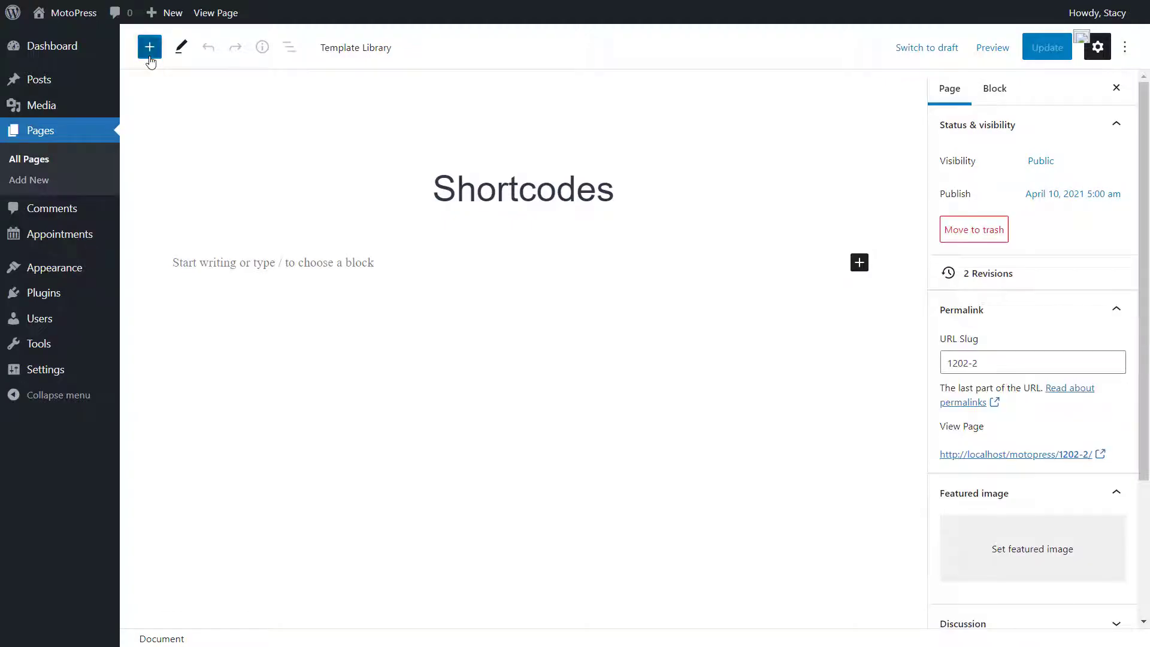
Add a Shortcode block to the Shortcodes page and paste [appointment_form] into it.
{"action": "left_click", "coordinate": [150, 59]}
{"action": "type", "text": "short"}
{"action": "left_click", "coordinate": [172, 189]}
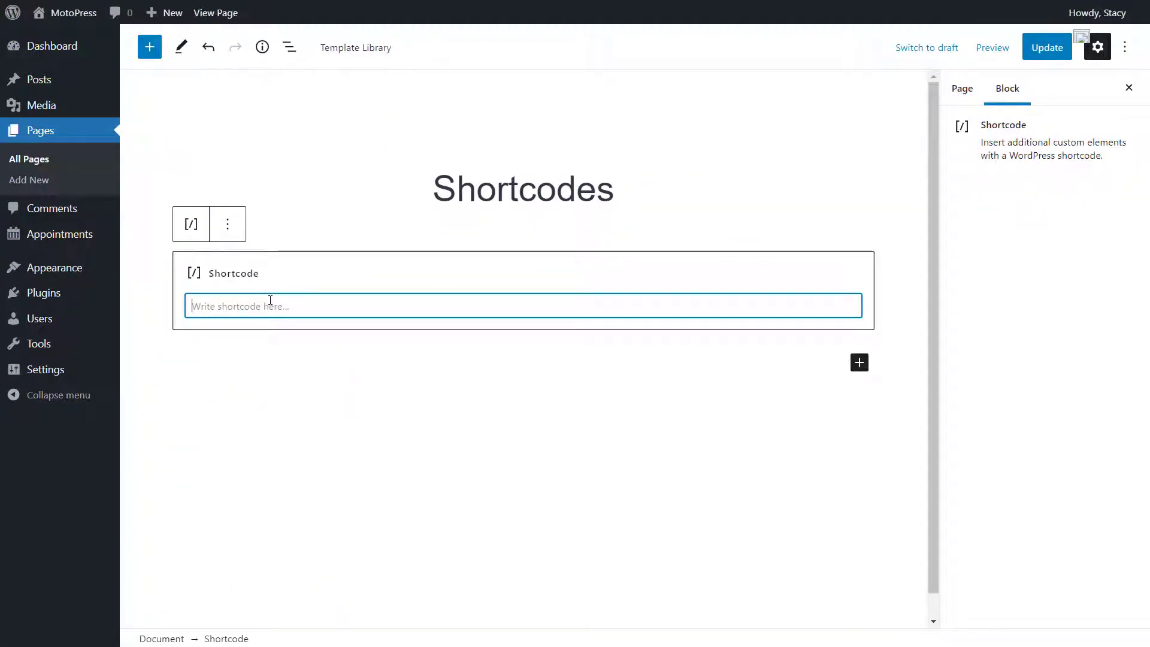
{"action": "key", "text": "ctrl+v"}
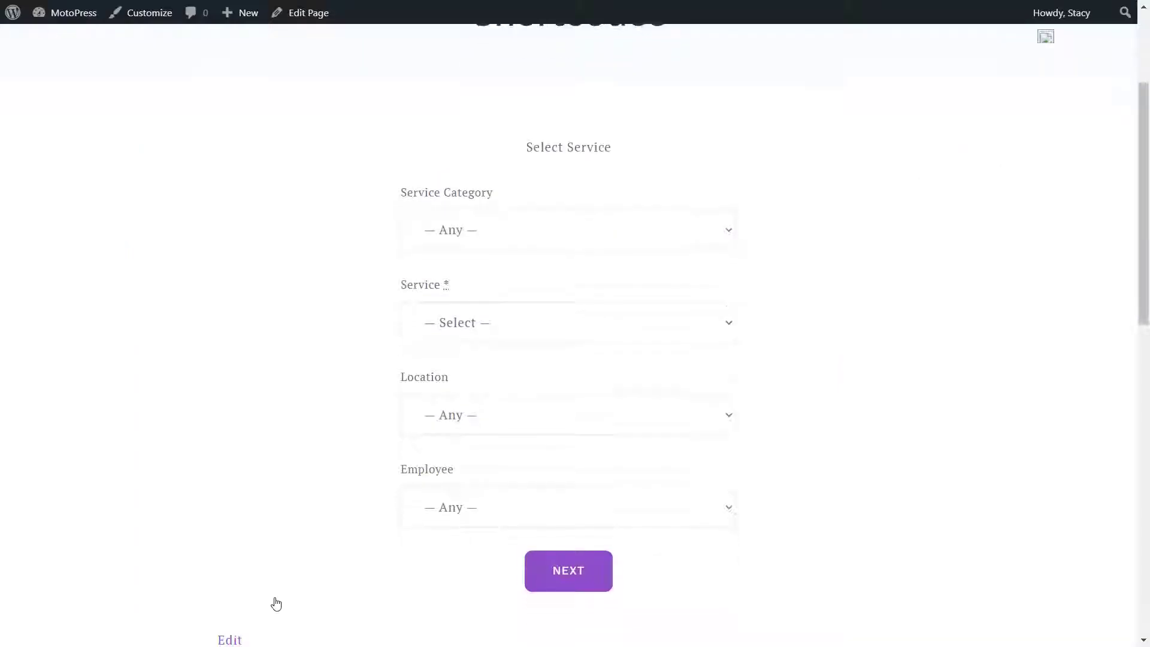
View the appointment form on the published page and inspect its Service Category options.
{"action": "scroll", "coordinate": [275, 604], "scroll_direction": "down", "scroll_amount": 1}
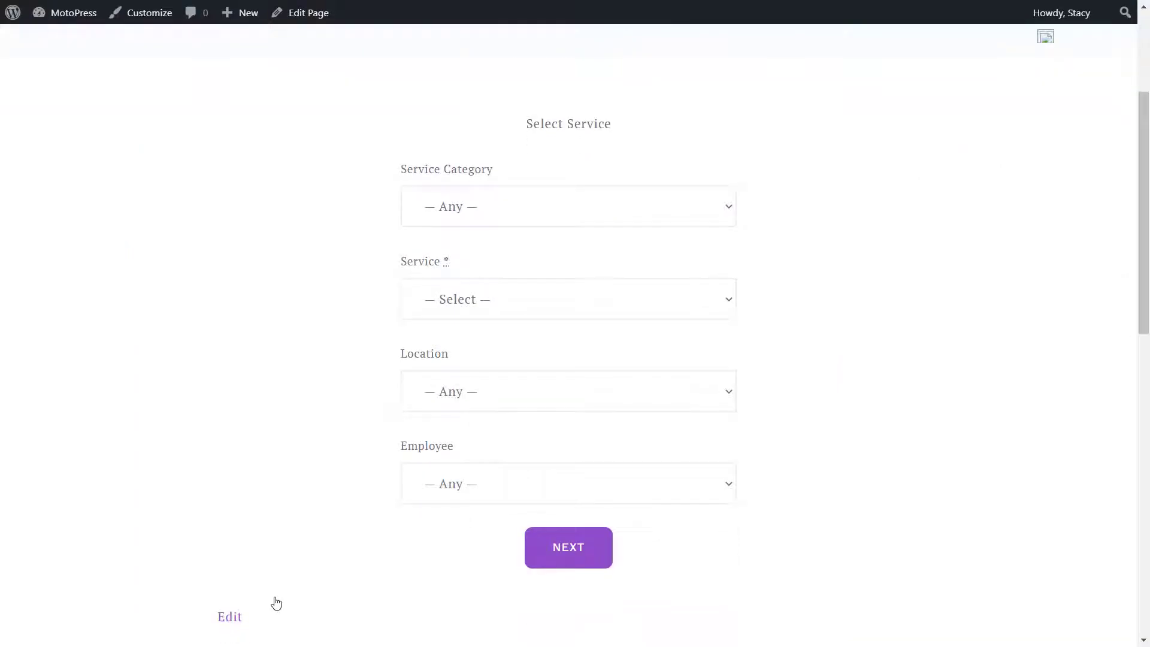
{"action": "left_click", "coordinate": [568, 208]}
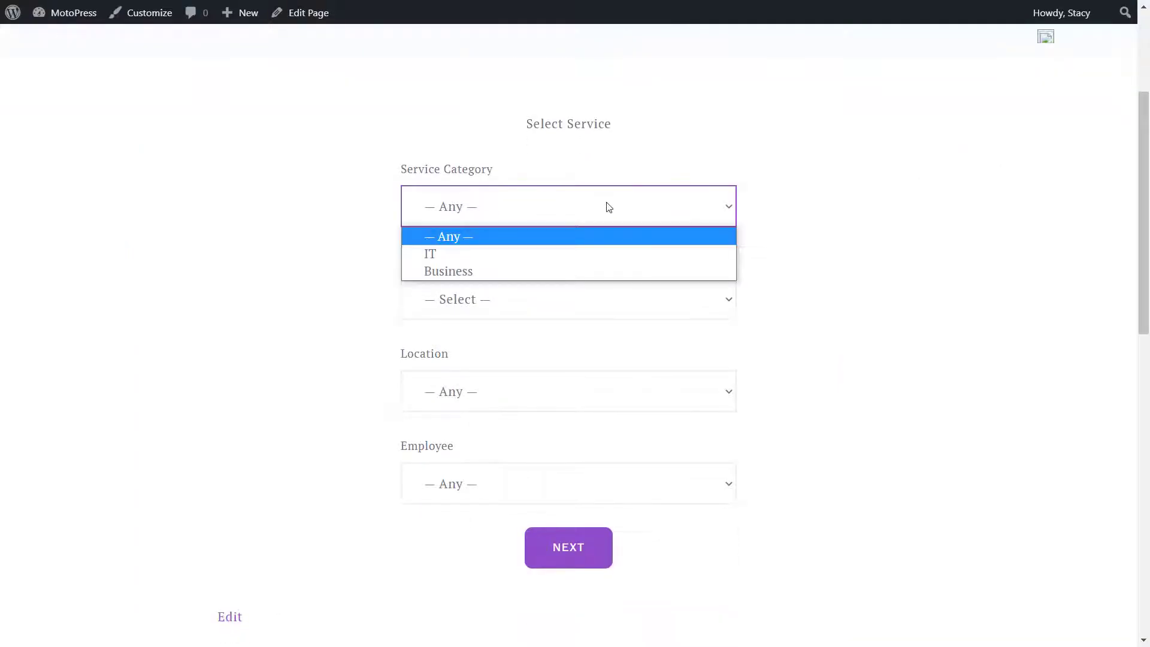
{"action": "left_click", "coordinate": [845, 174]}
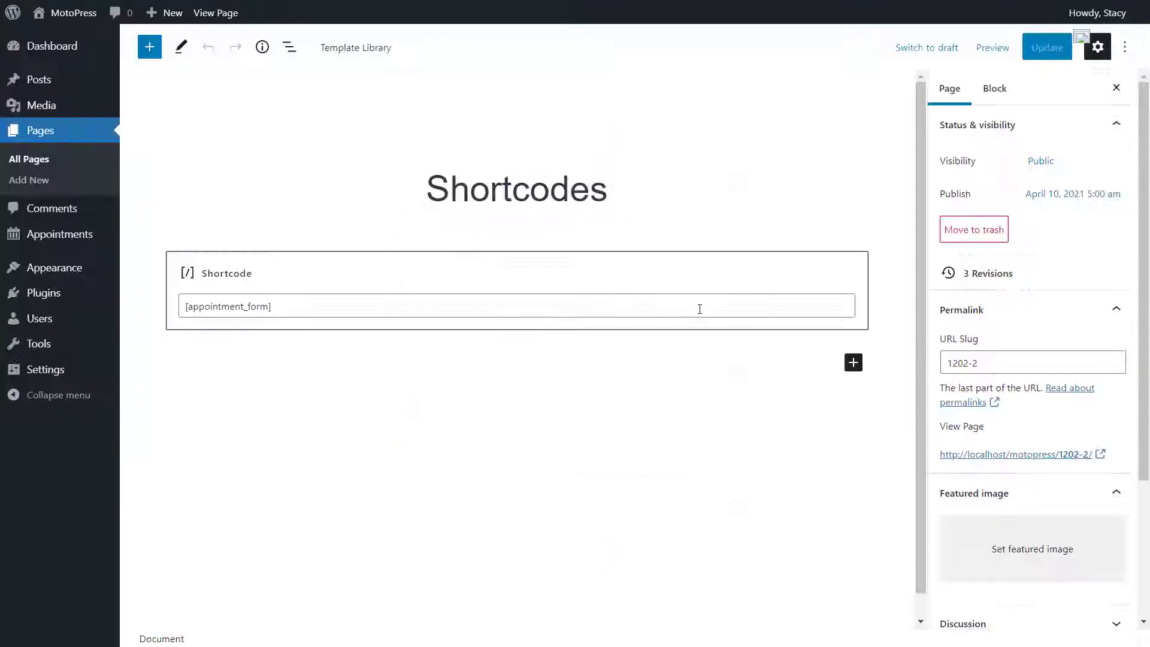
Create a new Appointment Form shortcode in the Appointments section and title it "Classes Form".
{"action": "left_click", "coordinate": [699, 309]}
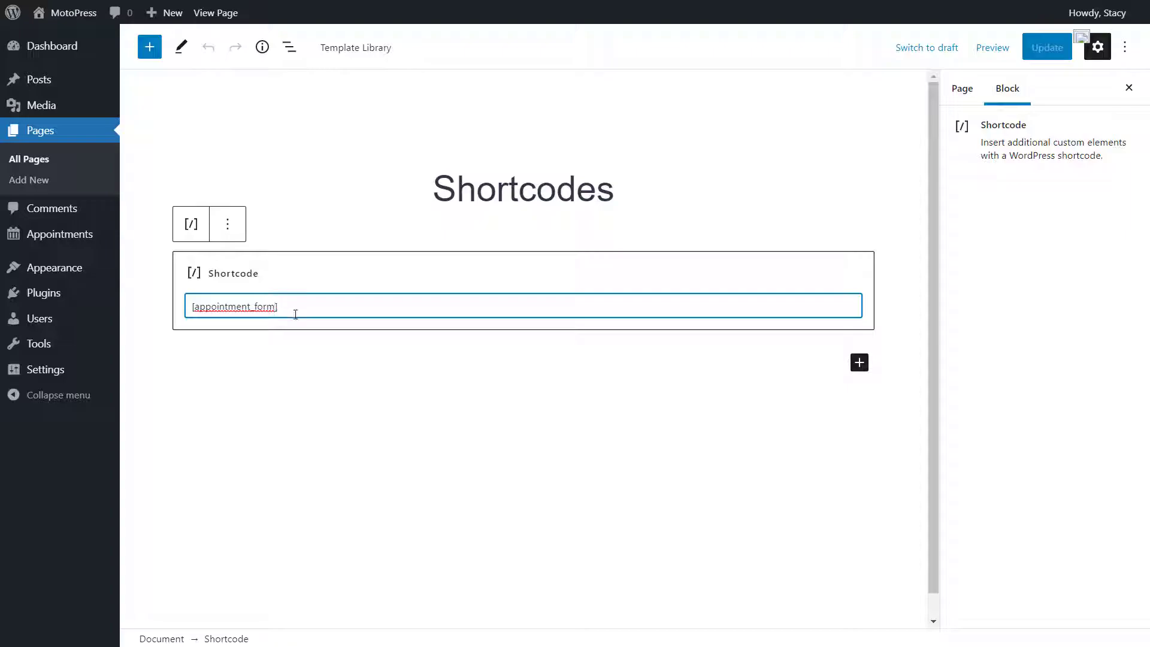
{"action": "mouse_move", "coordinate": [85, 240]}
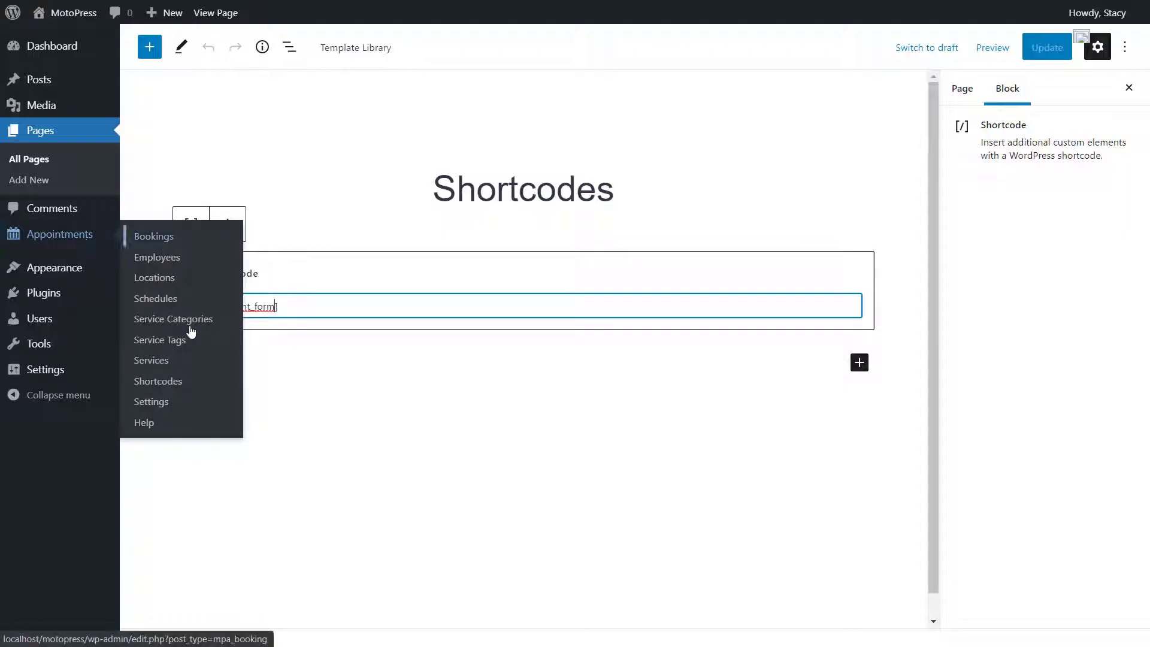
{"action": "left_click", "coordinate": [183, 382]}
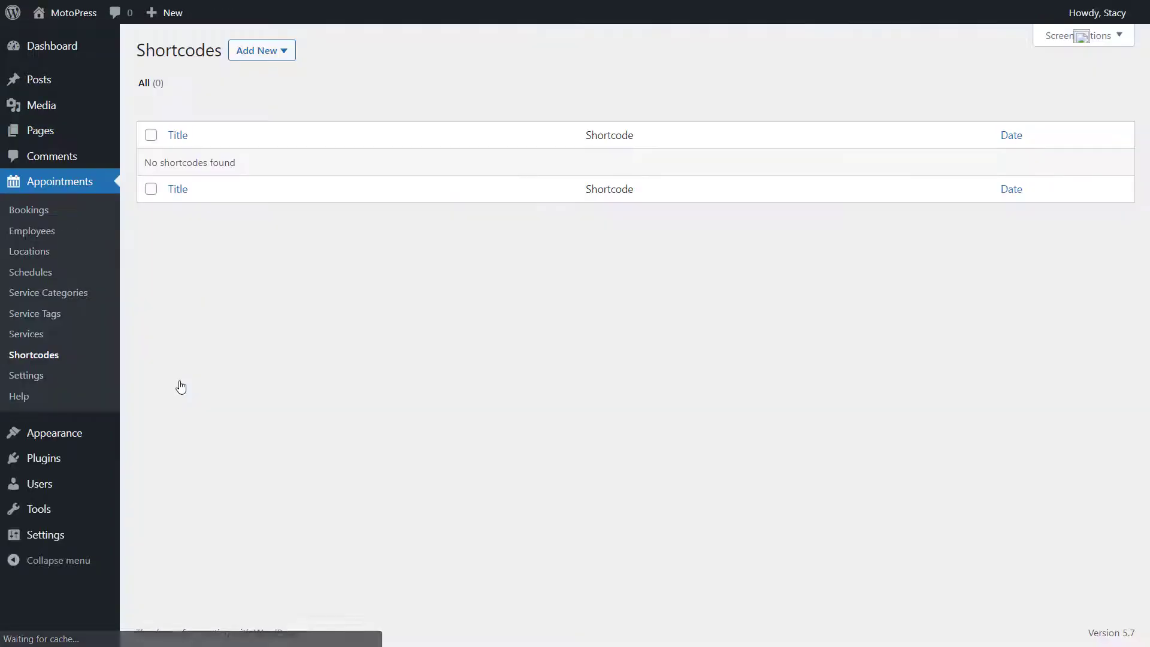
{"action": "left_click", "coordinate": [283, 50]}
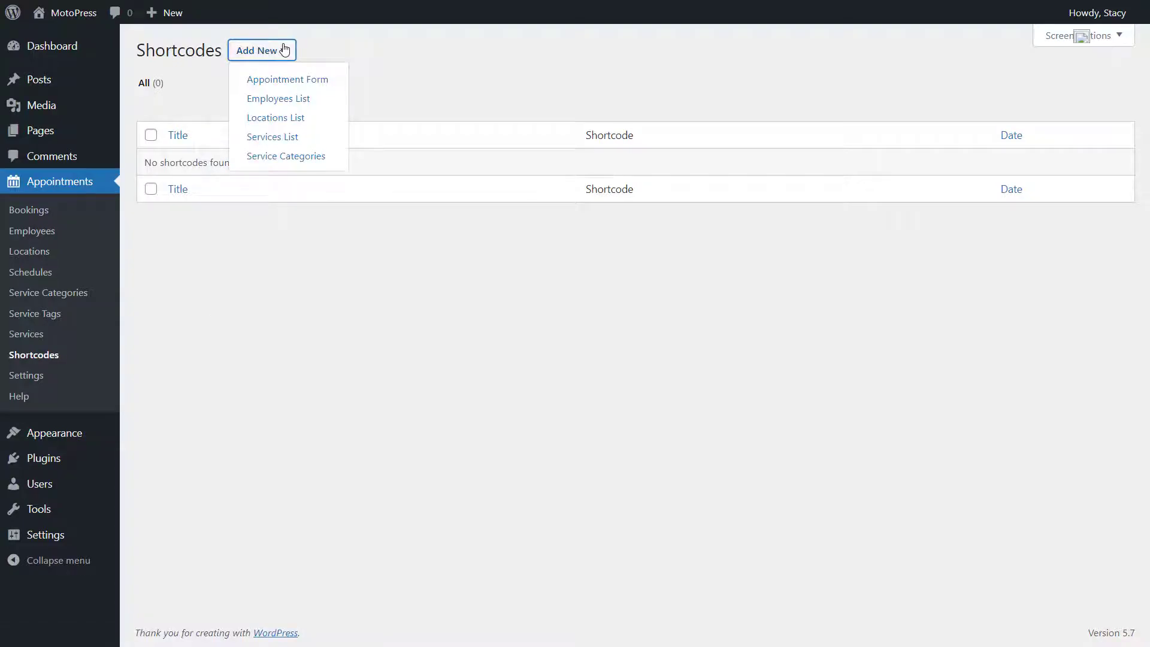
{"action": "left_click", "coordinate": [296, 80]}
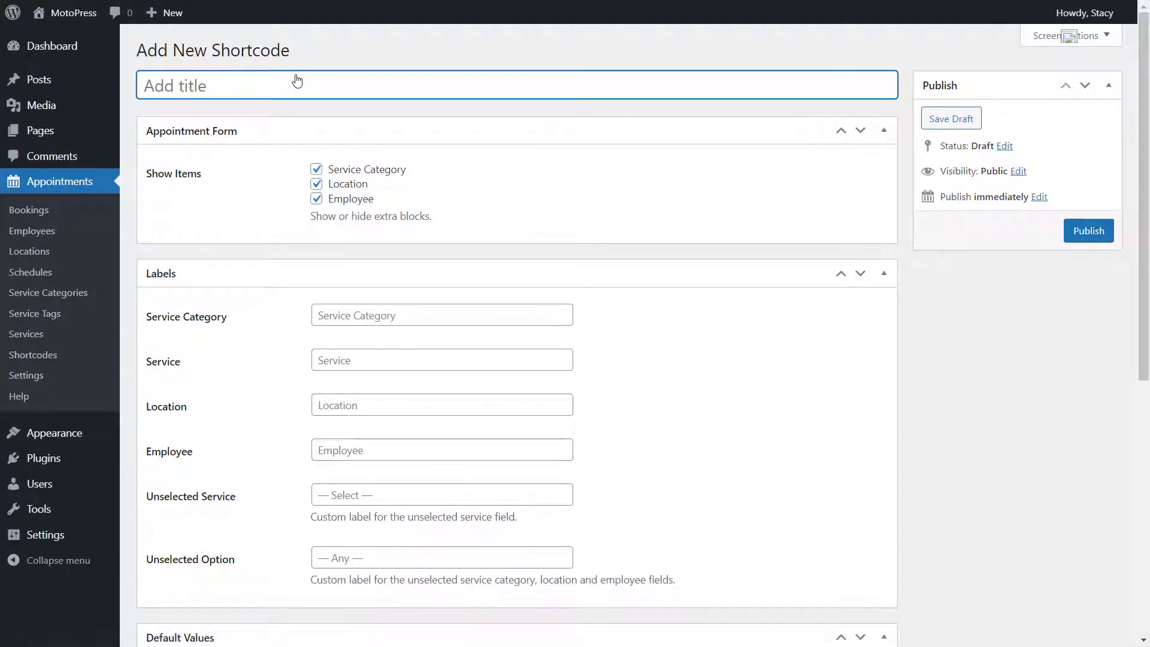
{"action": "type", "text": "Classes Form"}
{"action": "left_click", "coordinate": [316, 116]}
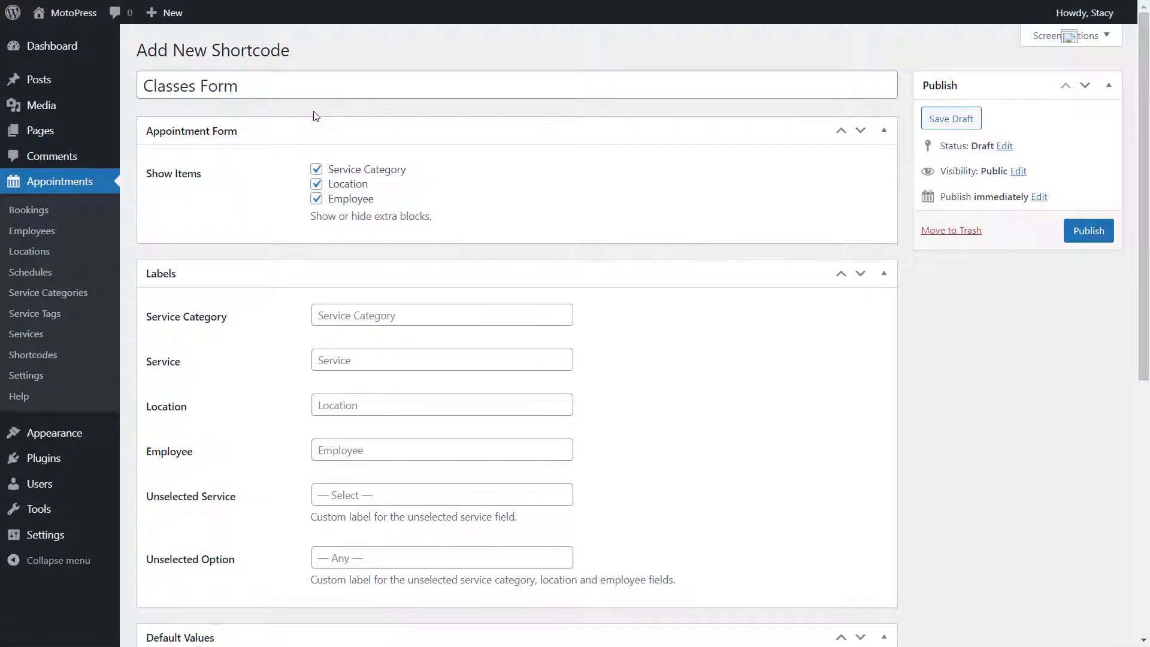
{"action": "left_click", "coordinate": [316, 170]}
Label the service category "Course category", the service "Course", the location "Classroom" and the employee "Teacher".
{"action": "left_click", "coordinate": [411, 315]}
{"action": "type", "text": "Course category"}
{"action": "left_click", "coordinate": [411, 359]}
{"action": "type", "text": "Course"}
{"action": "left_click", "coordinate": [403, 400]}
{"action": "type", "text": "Classroom"}
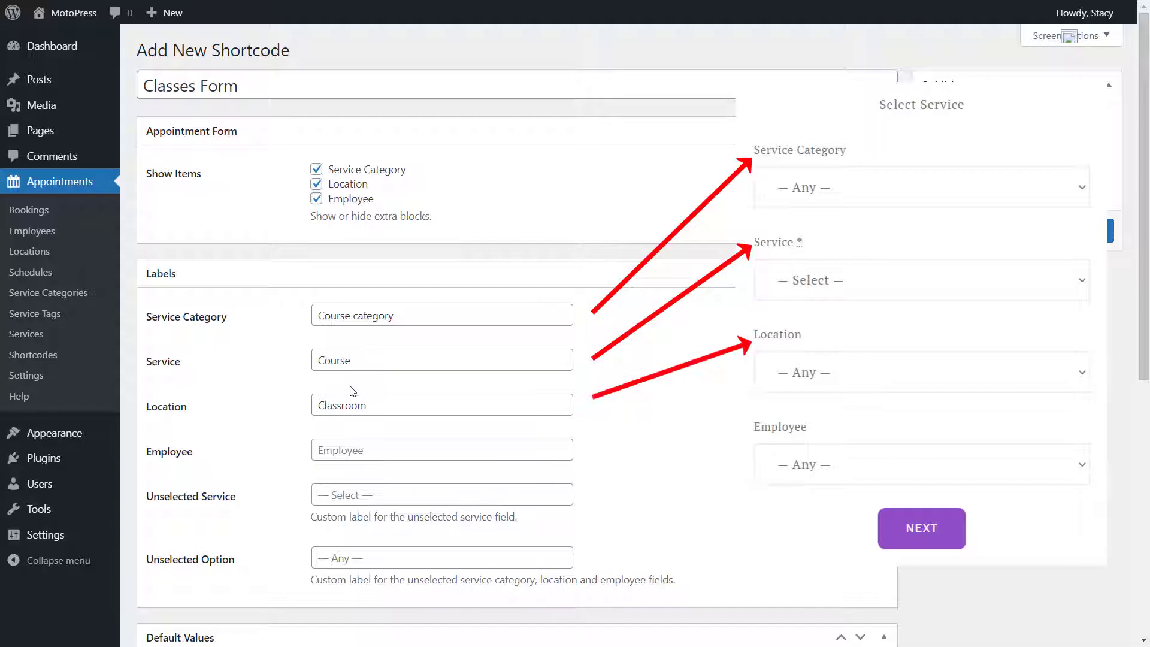
{"action": "left_click", "coordinate": [348, 444]}
{"action": "type", "text": "Teacher"}
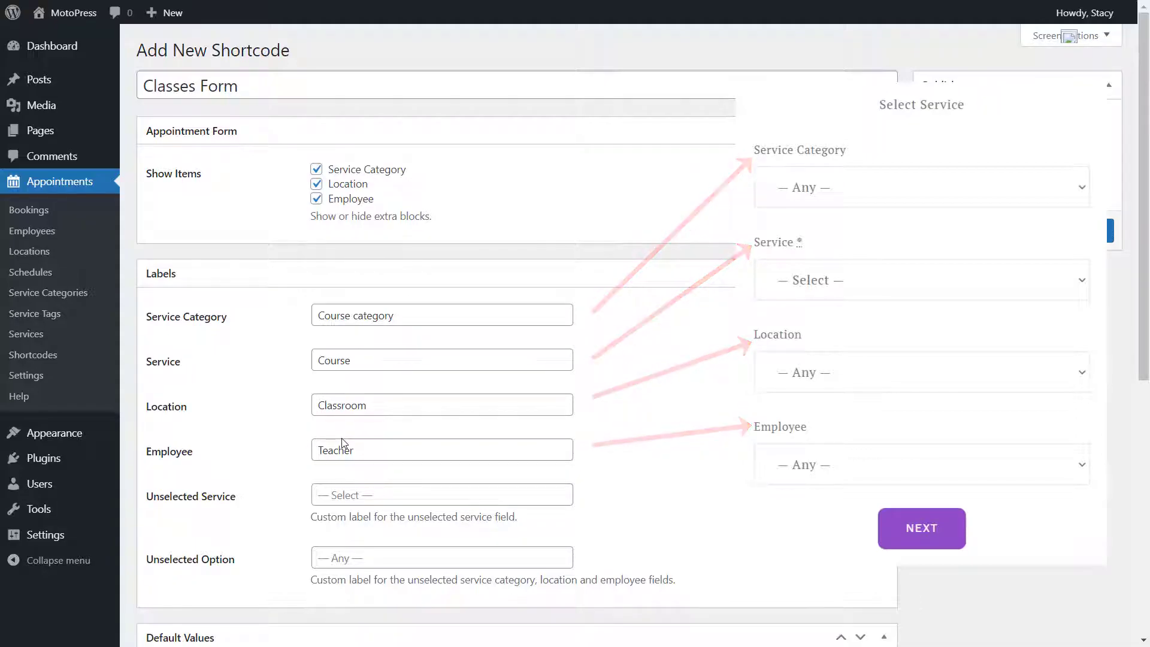
Set the custom labels for both the unselected service and the unselected option to "- unselected -".
{"action": "left_click", "coordinate": [342, 492]}
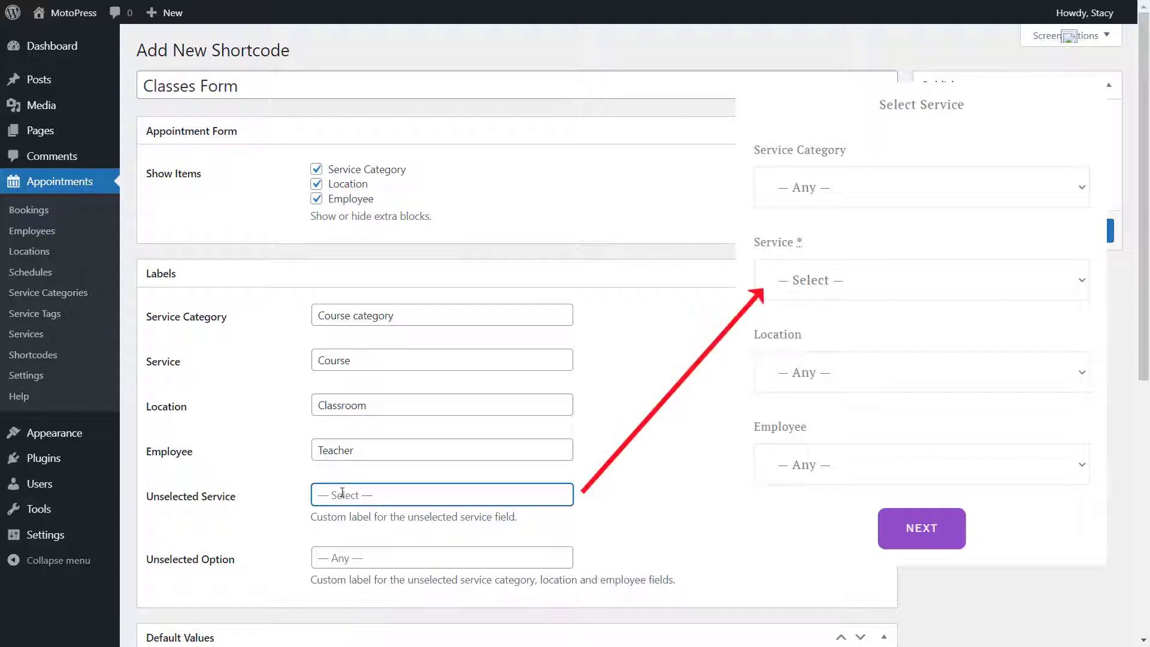
{"action": "type", "text": "- unselected -"}
{"action": "left_click", "coordinate": [356, 556]}
{"action": "type", "text": "- unselected -"}
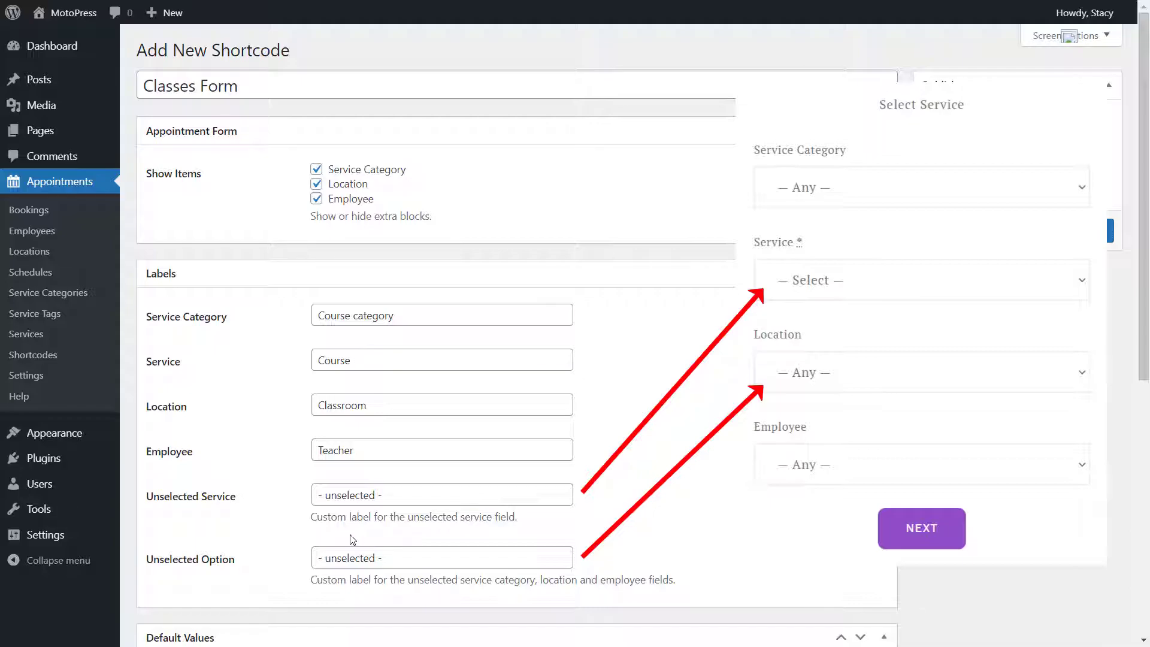
Set the default values to category Business, service Business English Communication Skills, location Room #102 and the second listed employee.
{"action": "scroll", "coordinate": [353, 539], "scroll_direction": "down", "scroll_amount": 2}
{"action": "scroll", "coordinate": [353, 539], "scroll_direction": "down", "scroll_amount": 5}
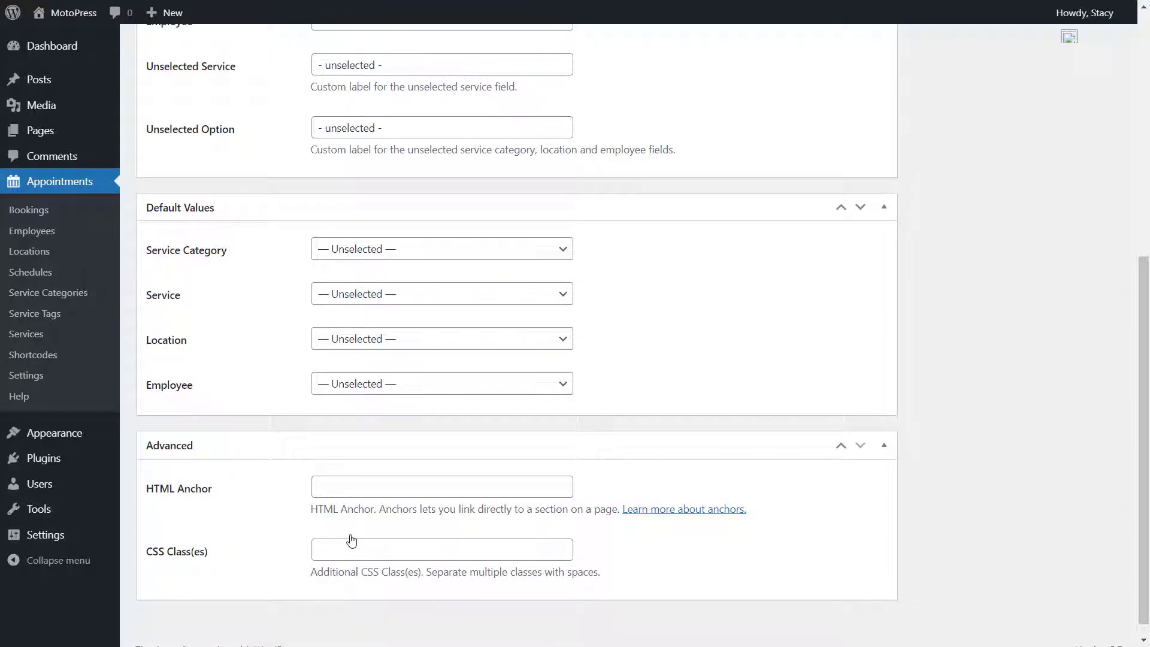
{"action": "left_click", "coordinate": [565, 252]}
{"action": "left_click", "coordinate": [566, 283]}
{"action": "left_click", "coordinate": [565, 297]}
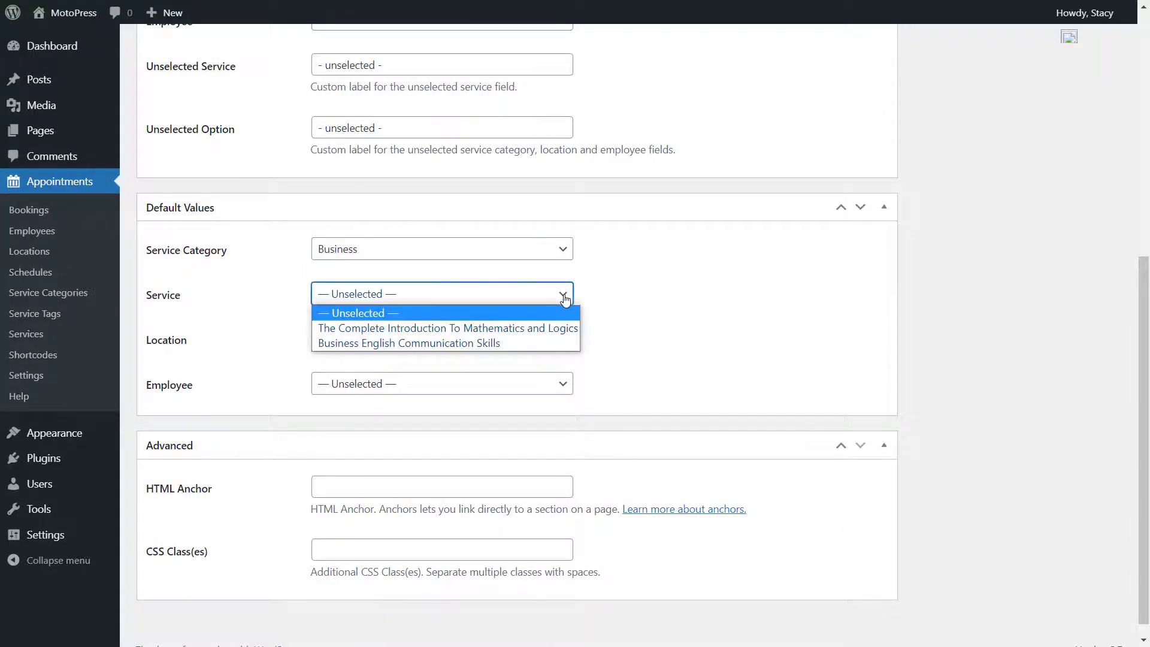
{"action": "left_click", "coordinate": [547, 343]}
{"action": "left_click", "coordinate": [563, 339]}
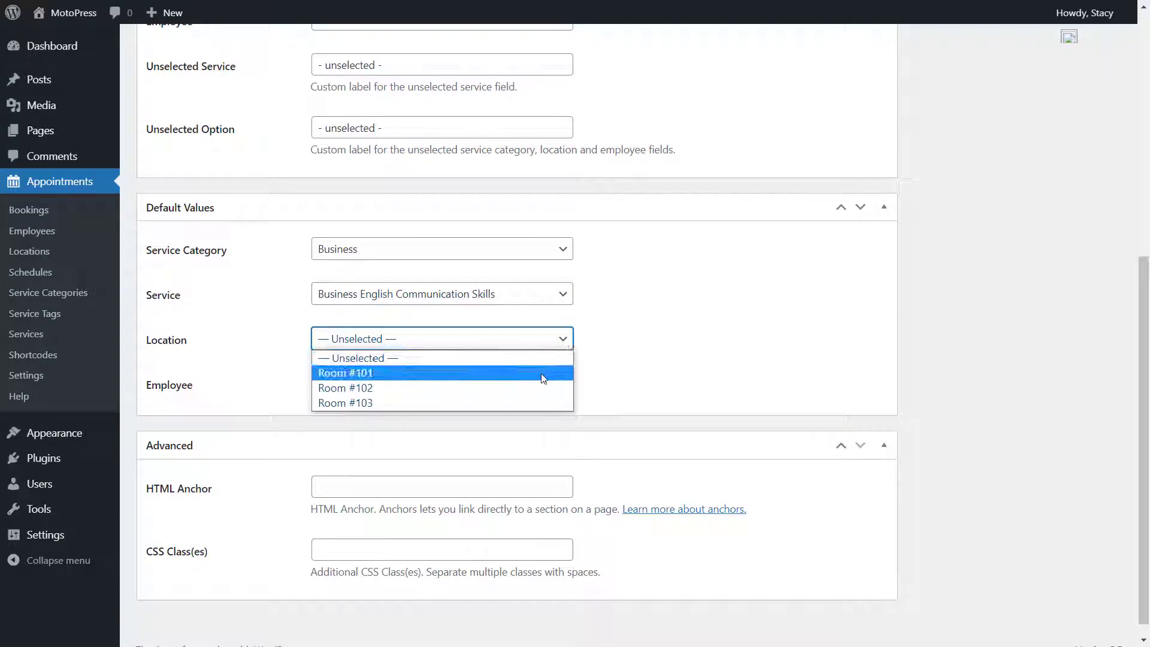
{"action": "left_click", "coordinate": [537, 391]}
{"action": "left_click", "coordinate": [551, 387]}
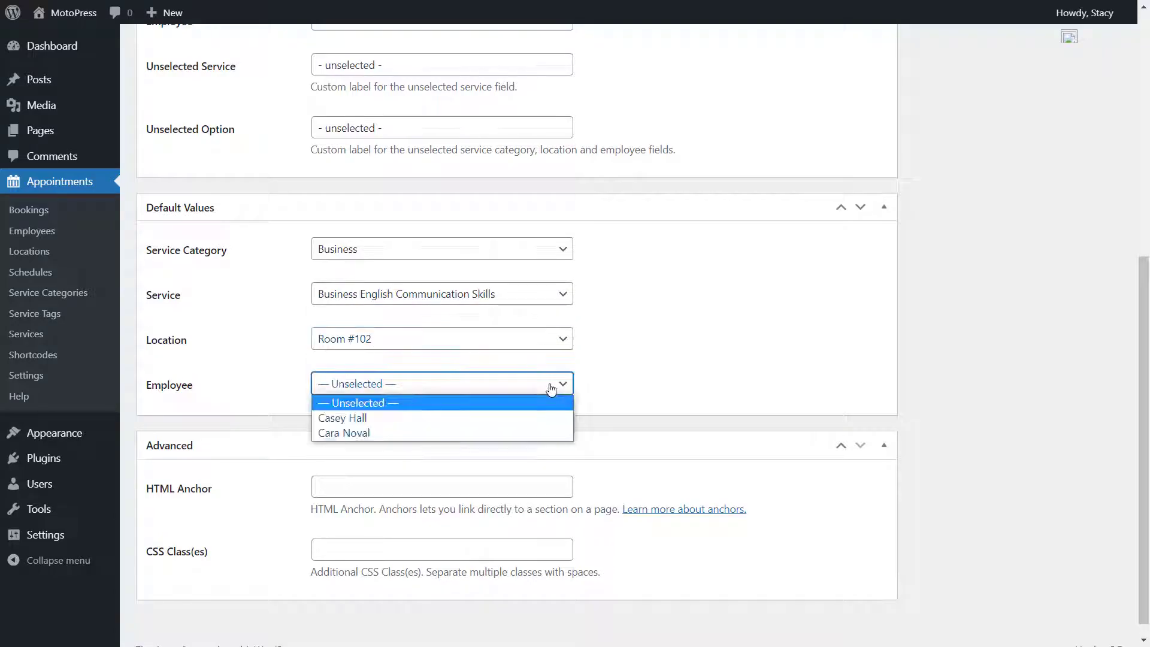
{"action": "left_click", "coordinate": [538, 433]}
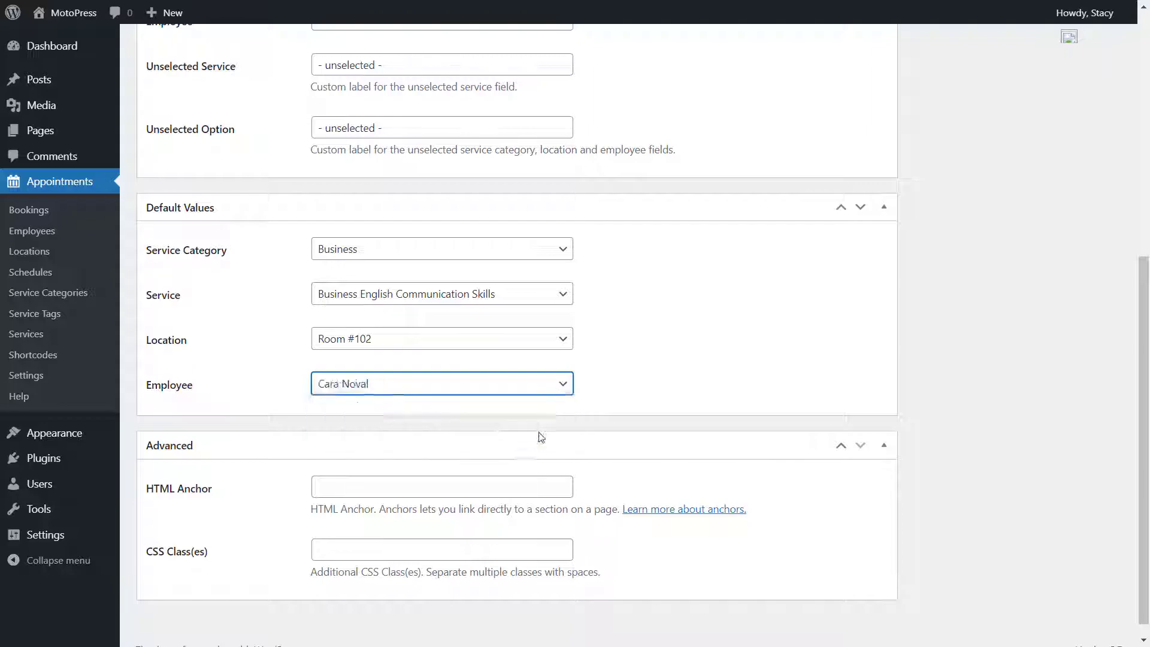
Set the HTML anchor to "form-courses" and leave the additional CSS classes empty.
{"action": "left_click", "coordinate": [516, 485]}
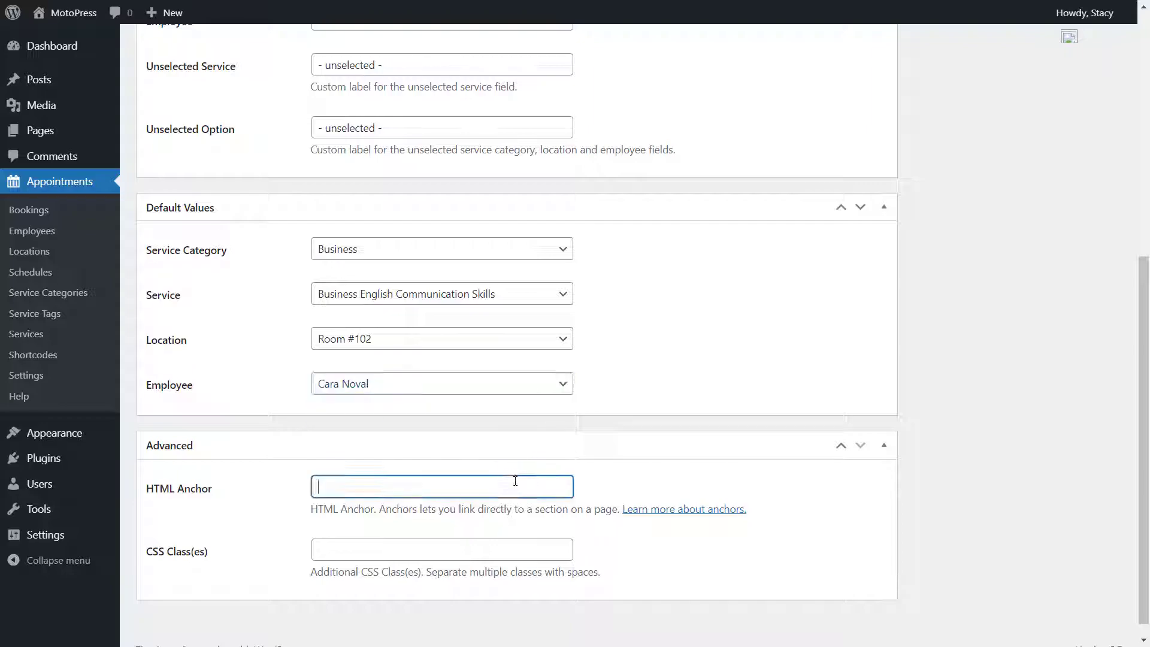
{"action": "type", "text": "form-courses"}
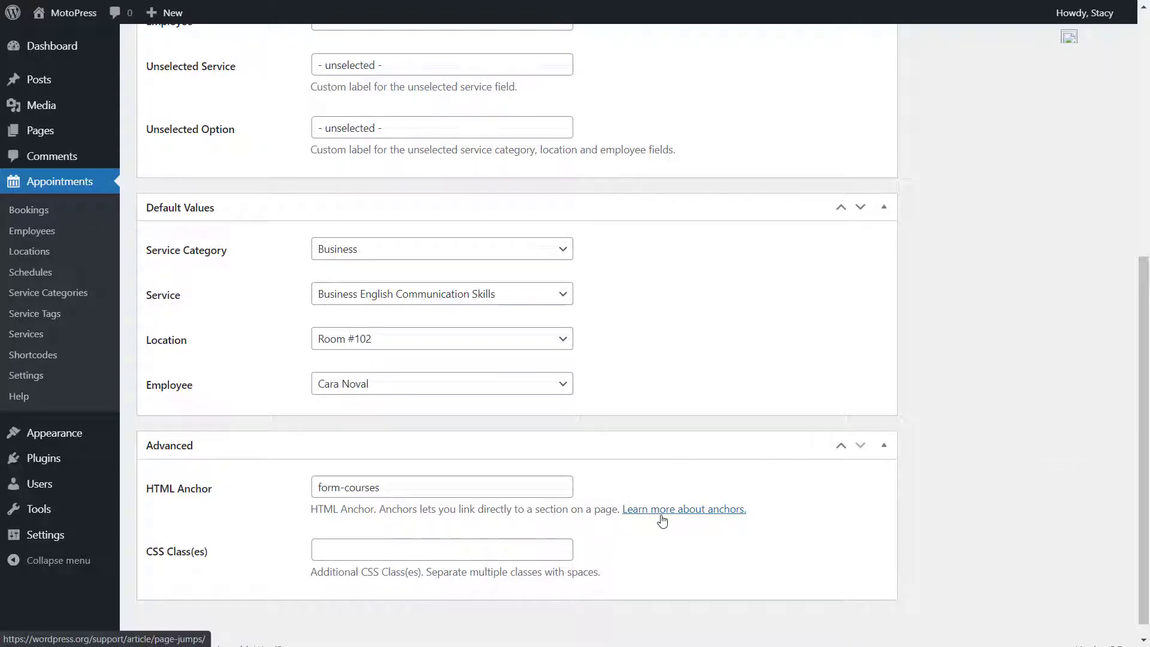
{"action": "left_click", "coordinate": [563, 549]}
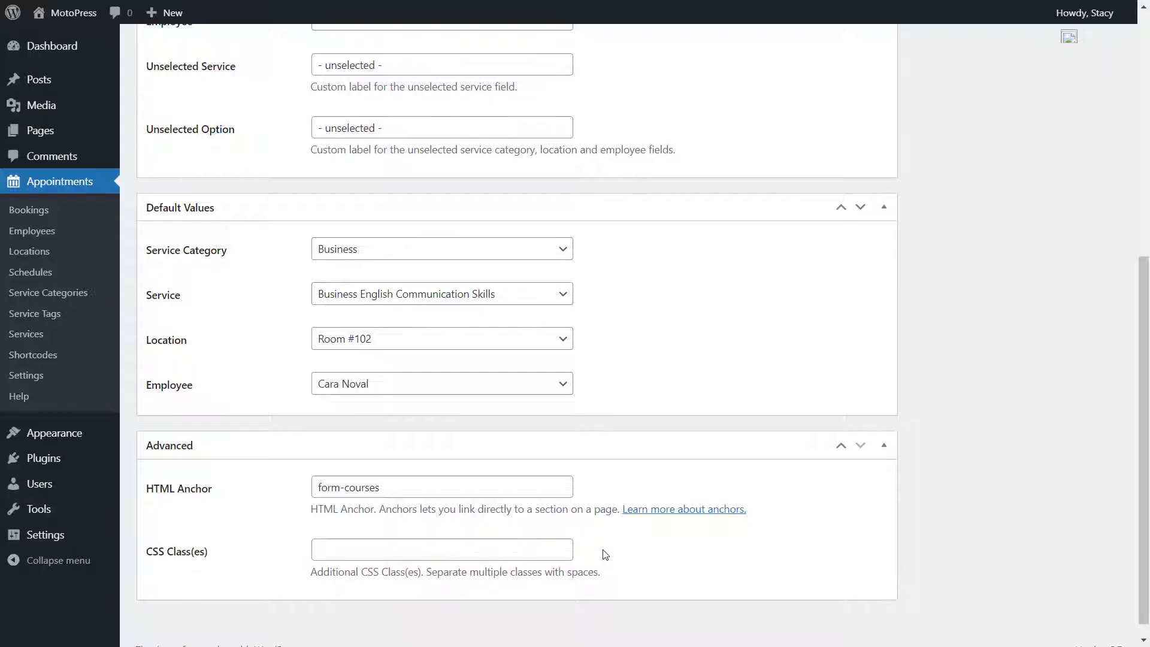
Publish the Classes Form shortcode and select its generated shortcode text.
{"action": "scroll", "coordinate": [714, 483], "scroll_direction": "up", "scroll_amount": 7}
{"action": "left_click", "coordinate": [1069, 231]}
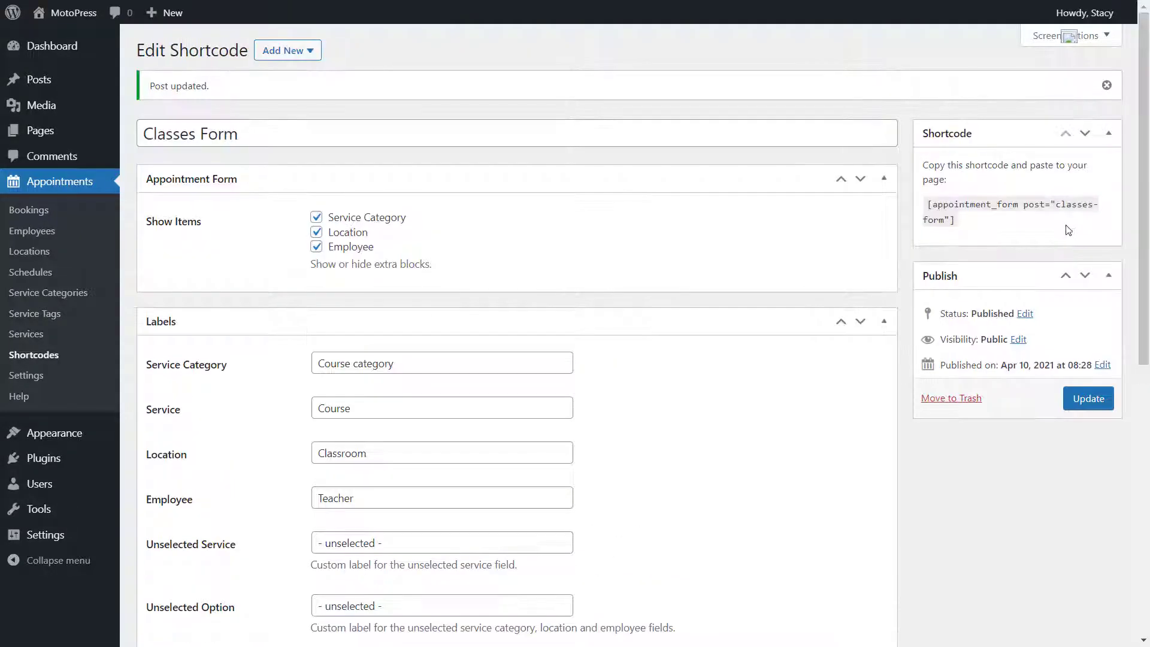
{"action": "left_click_drag", "start_coordinate": [954, 219], "coordinate": [927, 204]}
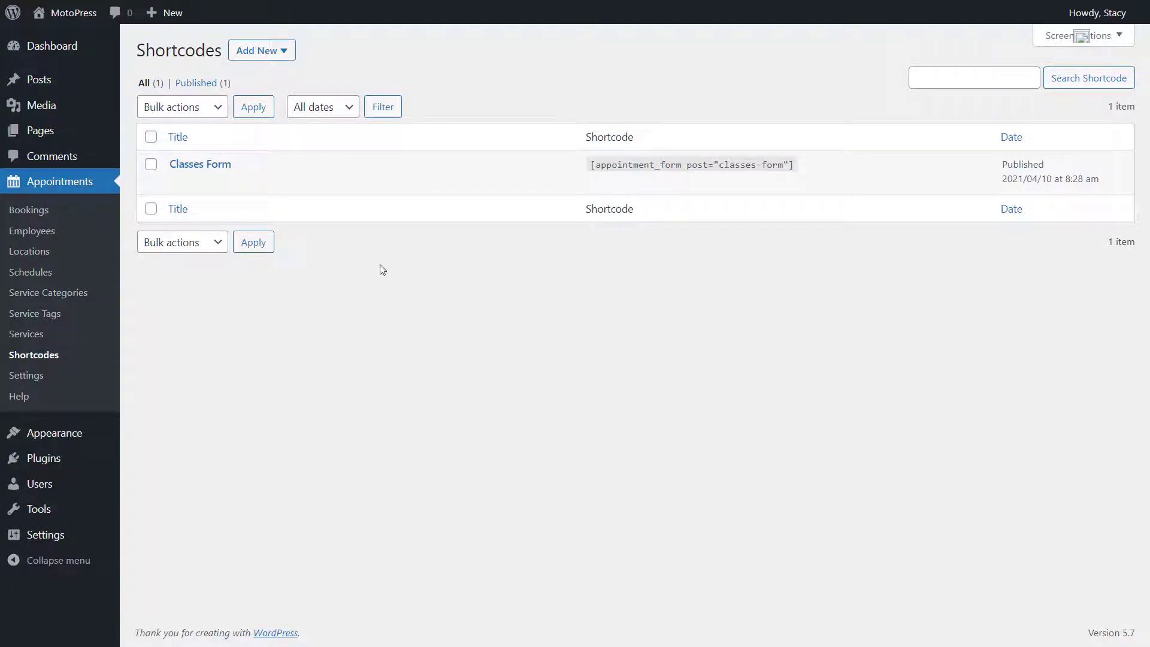
Open the choice of new shortcode types and look through the employees list on the published page.
{"action": "left_click", "coordinate": [287, 54]}
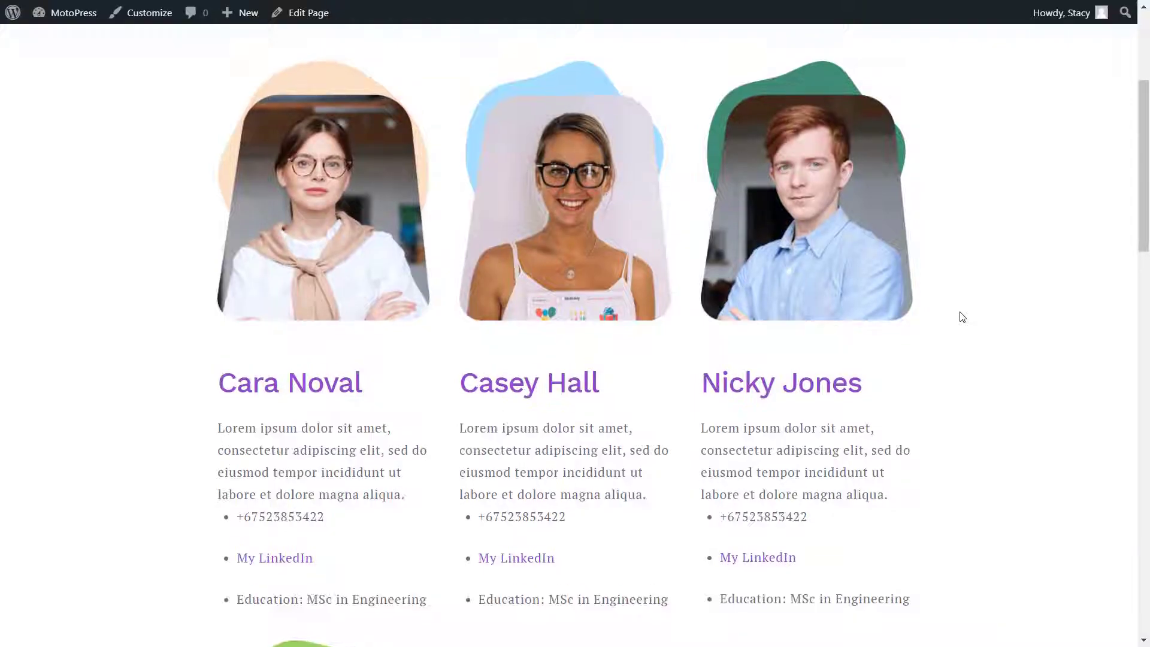
{"action": "scroll", "coordinate": [962, 316], "scroll_direction": "up", "scroll_amount": 1}
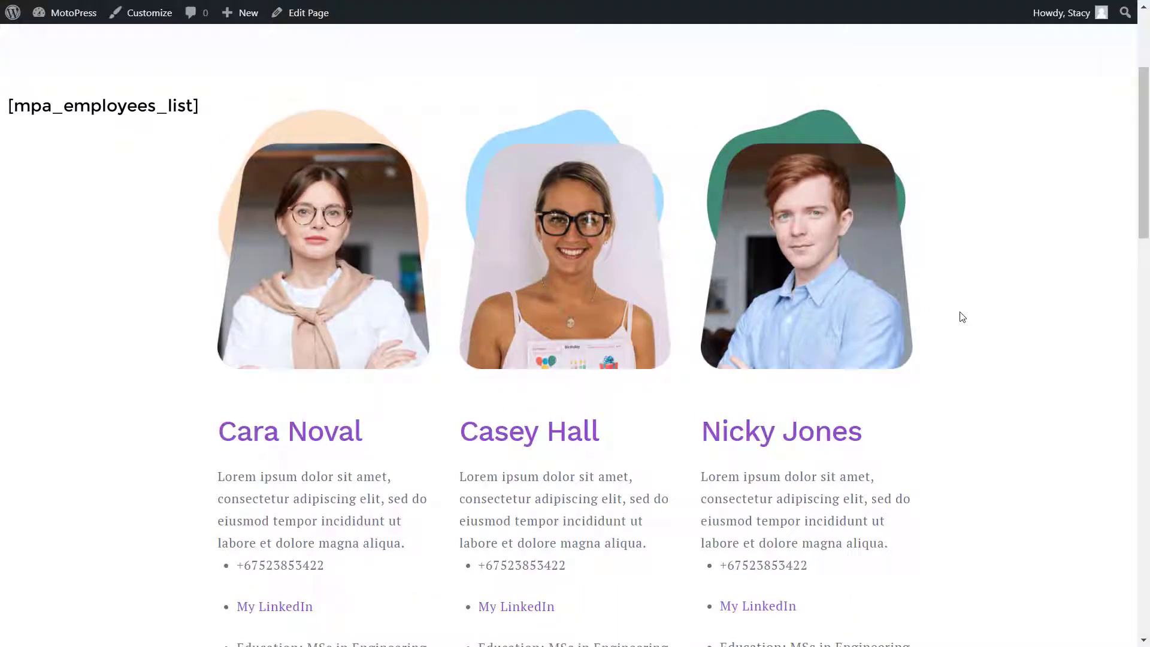
{"action": "scroll", "coordinate": [961, 316], "scroll_direction": "down", "scroll_amount": 7}
{"action": "scroll", "coordinate": [963, 317], "scroll_direction": "down", "scroll_amount": 4}
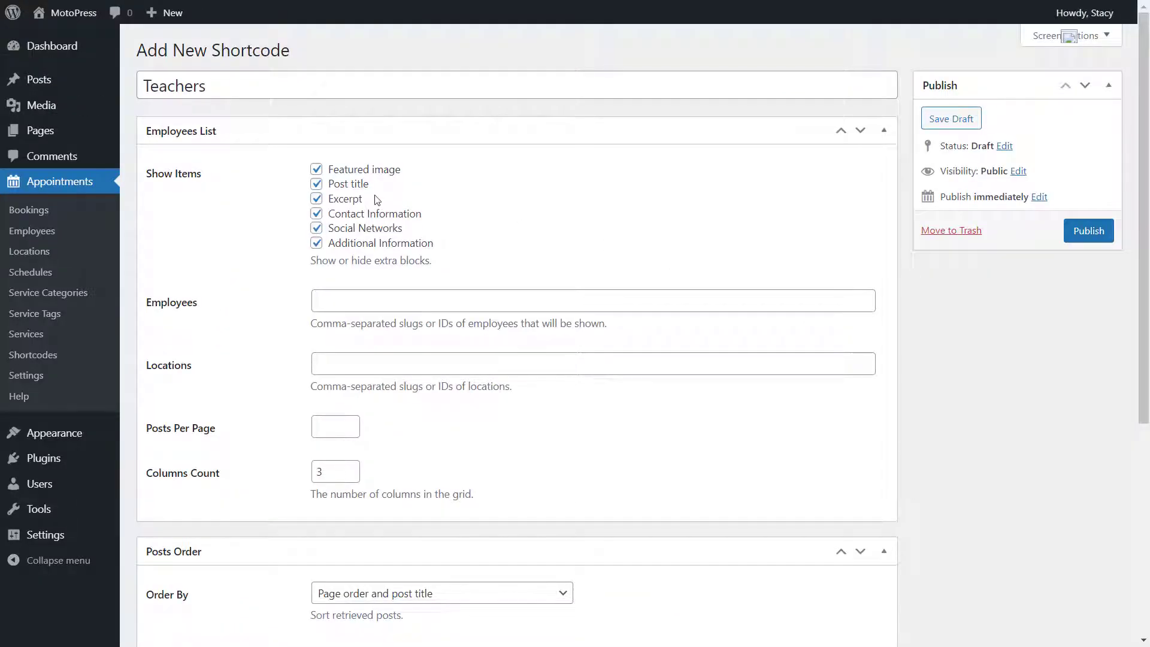
Look up the first listed employee's slug in the quick edit form of the employees list.
{"action": "left_click", "coordinate": [317, 171]}
{"action": "left_click", "coordinate": [368, 300]}
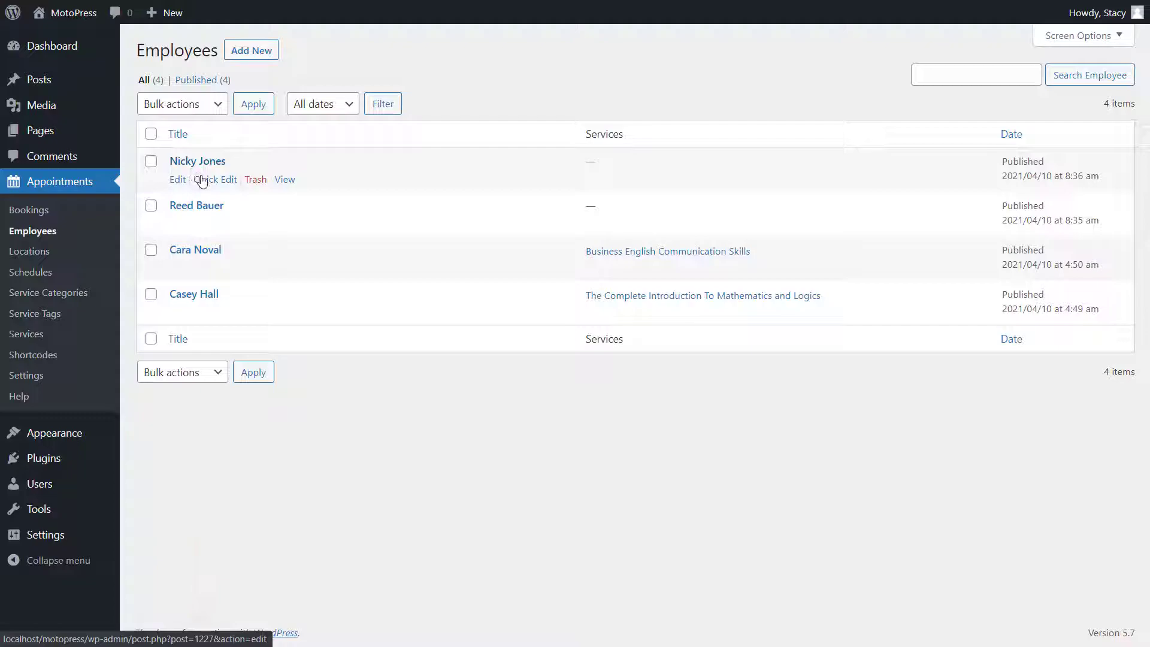
{"action": "left_click", "coordinate": [209, 181]}
{"action": "left_click", "coordinate": [275, 205]}
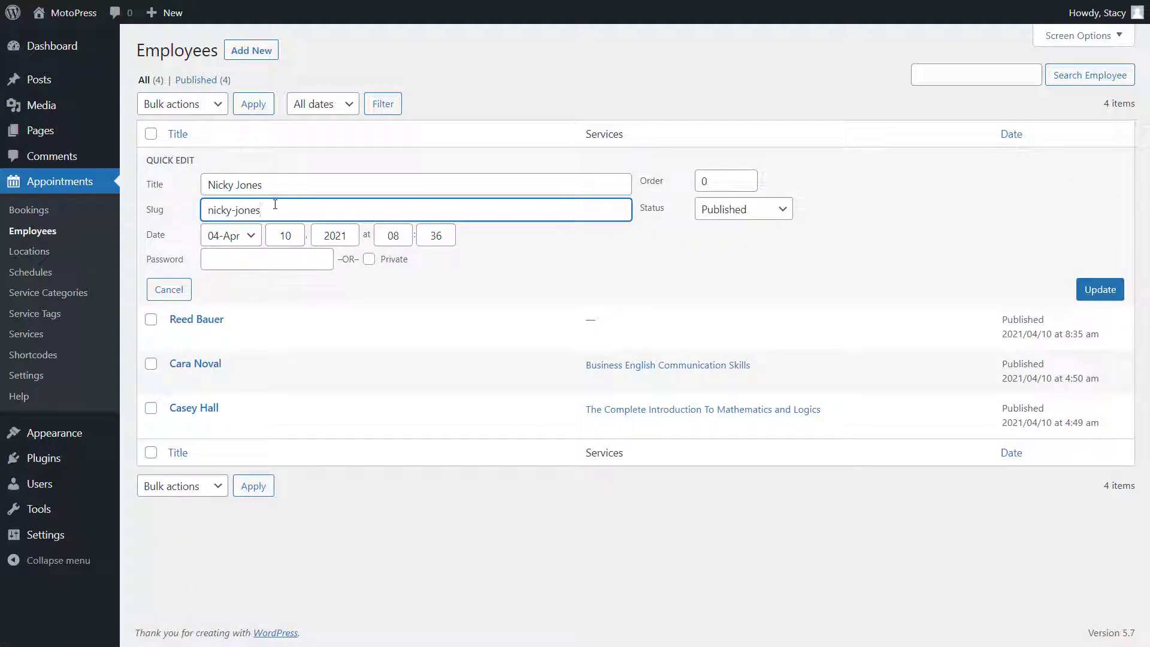
{"action": "triple_click", "coordinate": [275, 204]}
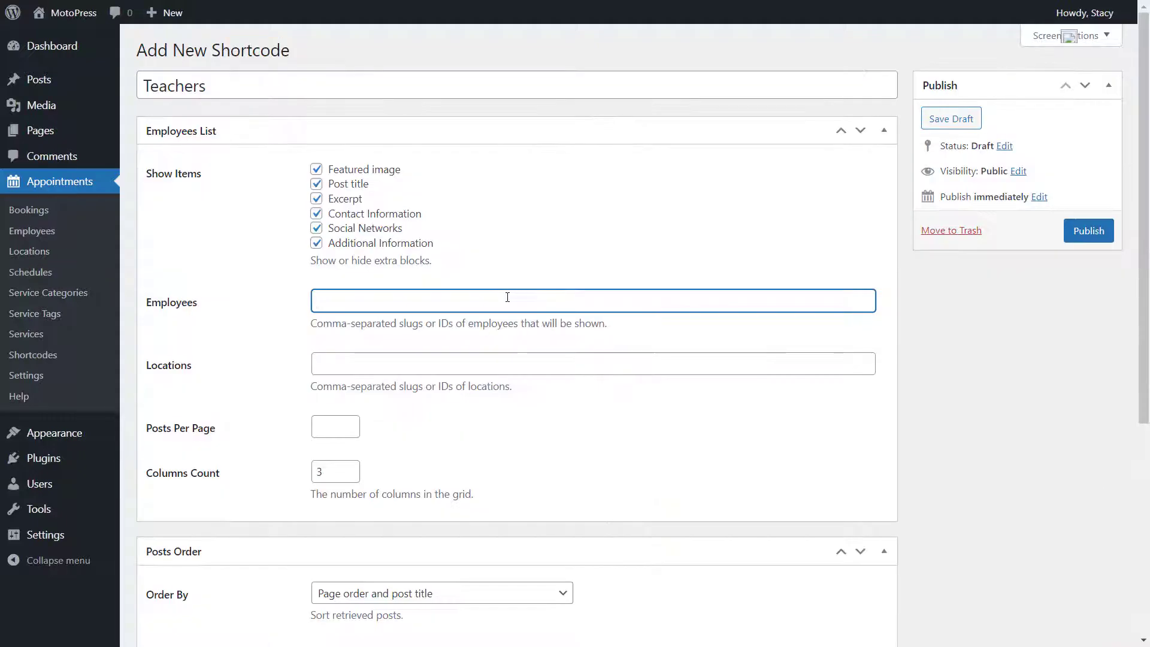
Try limiting the Teachers employees list to the employee IDs 1227 and 1228.
{"action": "type", "text": "1227, 1228"}
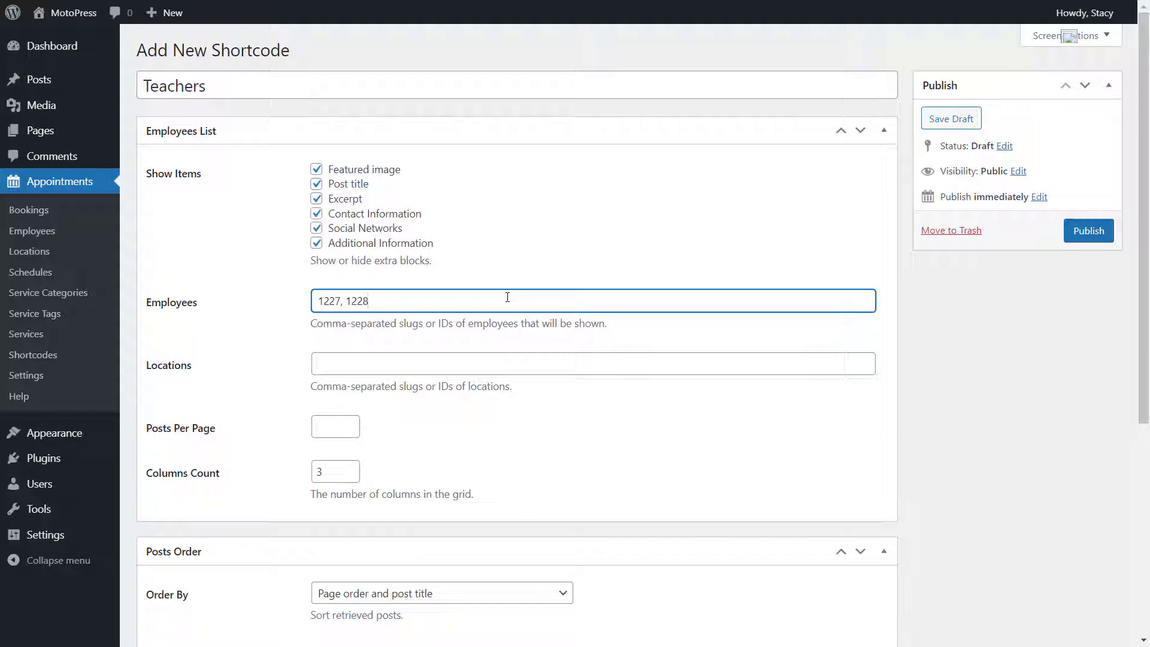
{"action": "triple_click", "coordinate": [507, 297]}
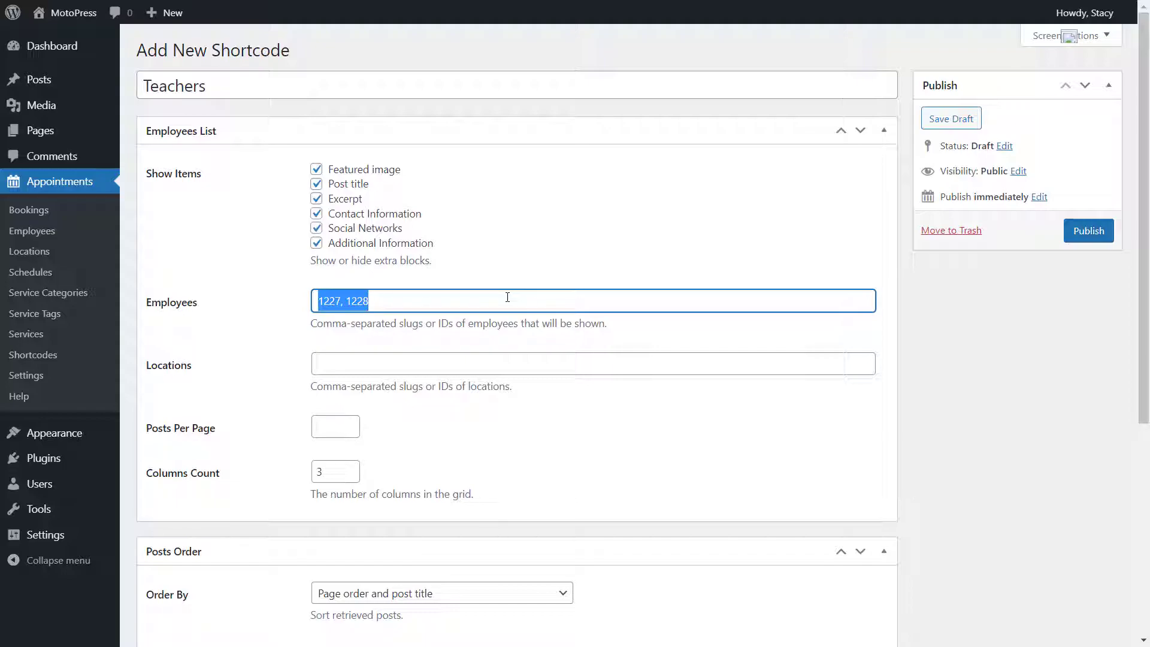
{"action": "key", "text": "BackSpace"}
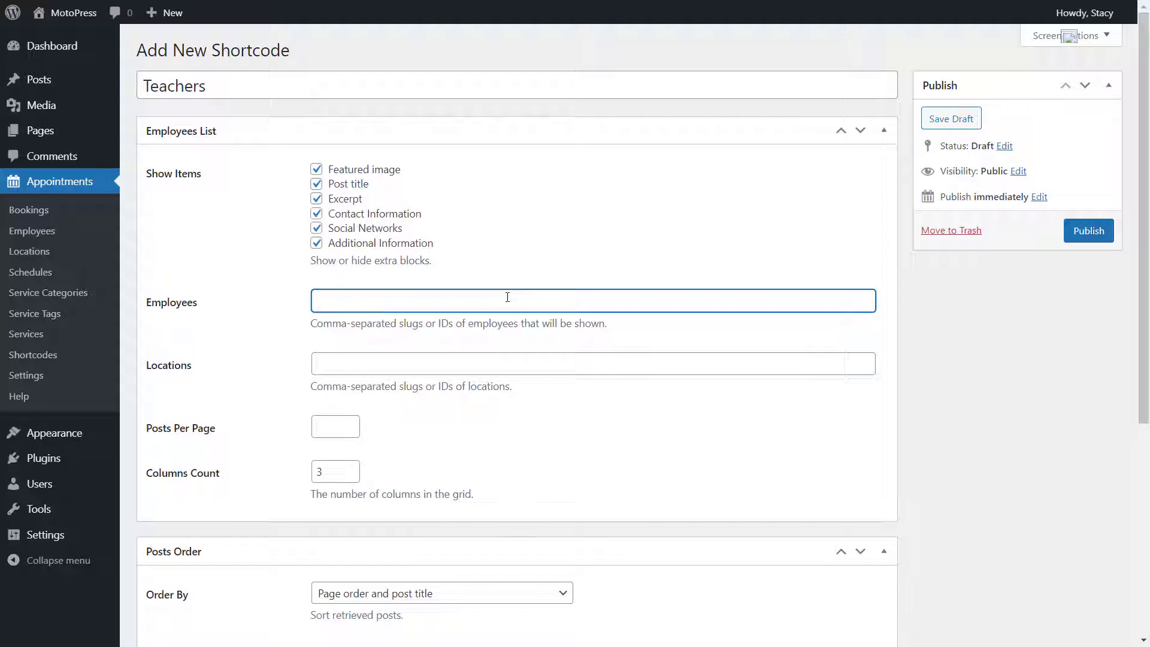
Leave the locations filter empty and set both the posts per page and the columns count to 2.
{"action": "left_click", "coordinate": [506, 359]}
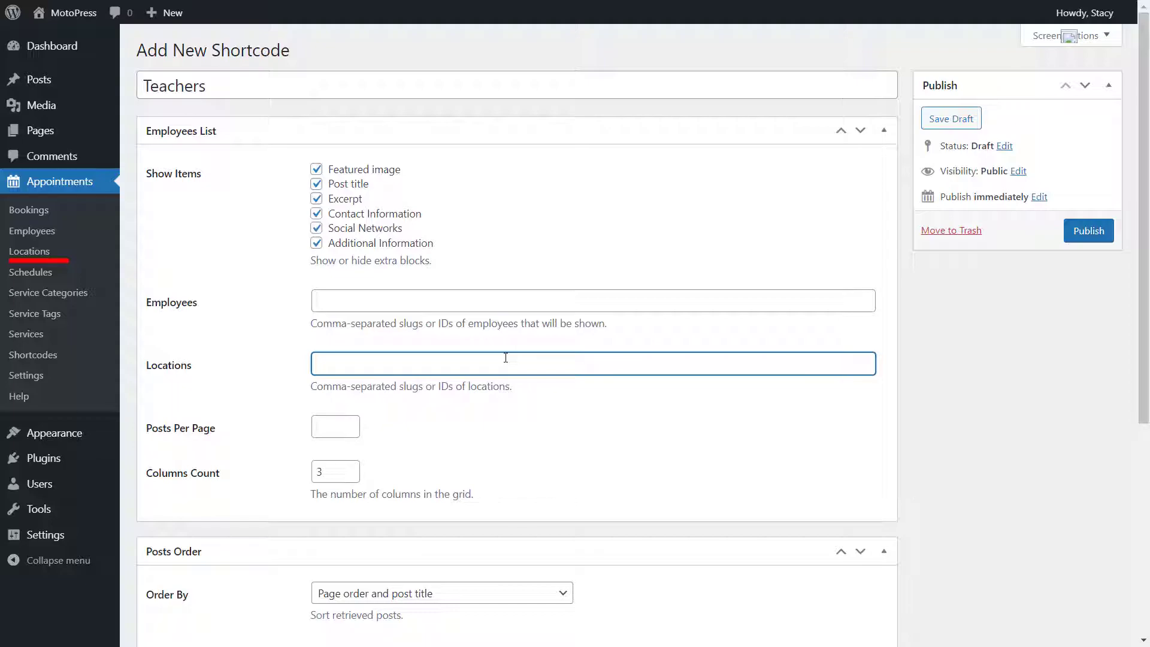
{"action": "left_click", "coordinate": [321, 419]}
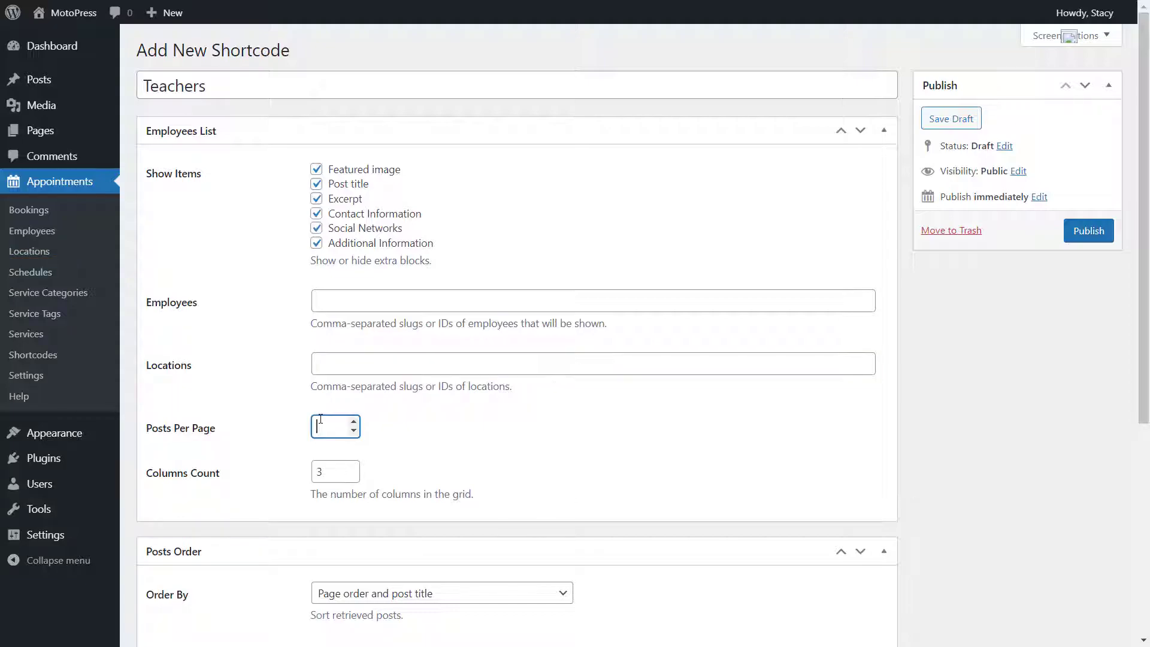
{"action": "type", "text": "2"}
{"action": "double_click", "coordinate": [315, 473]}
{"action": "type", "text": "2"}
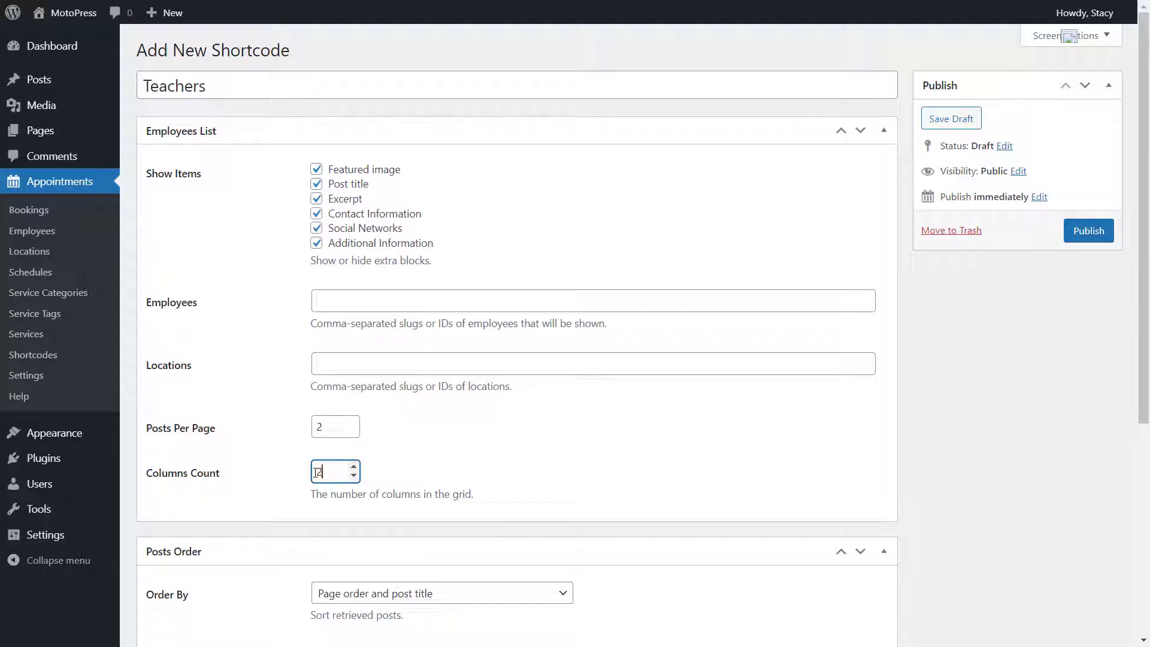
{"action": "left_click", "coordinate": [303, 486]}
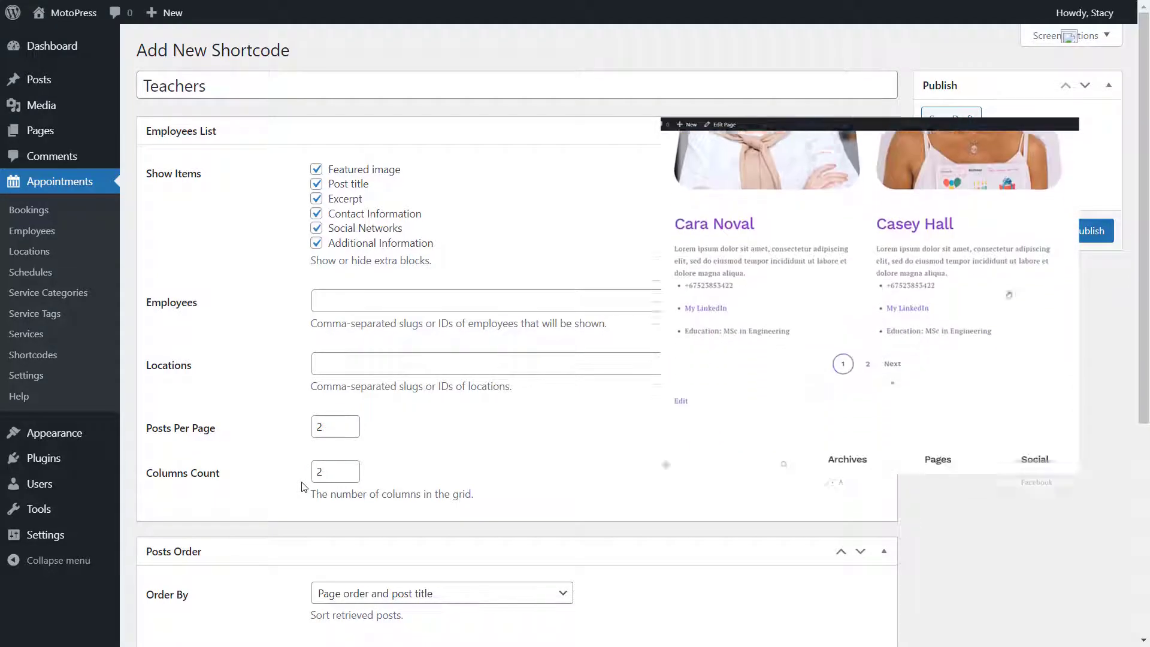
Review the posts order options, keeping the sorting by Page order and post title in ascending order.
{"action": "scroll", "coordinate": [302, 486], "scroll_direction": "down", "scroll_amount": 2}
{"action": "scroll", "coordinate": [303, 486], "scroll_direction": "down", "scroll_amount": 3}
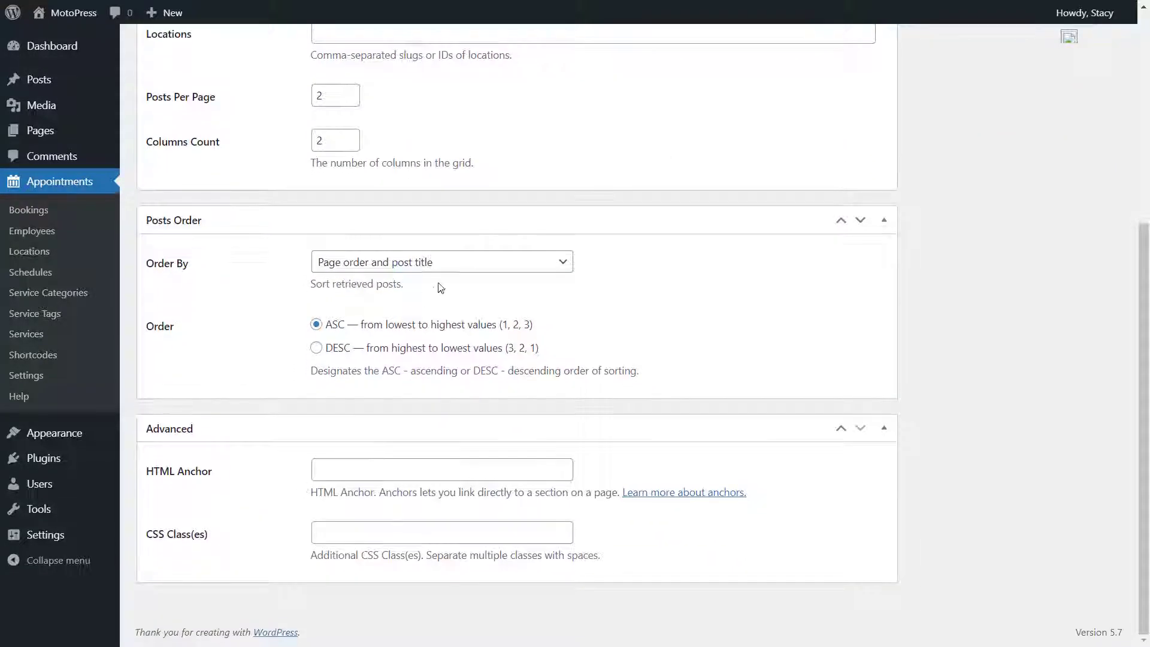
{"action": "left_click", "coordinate": [563, 259]}
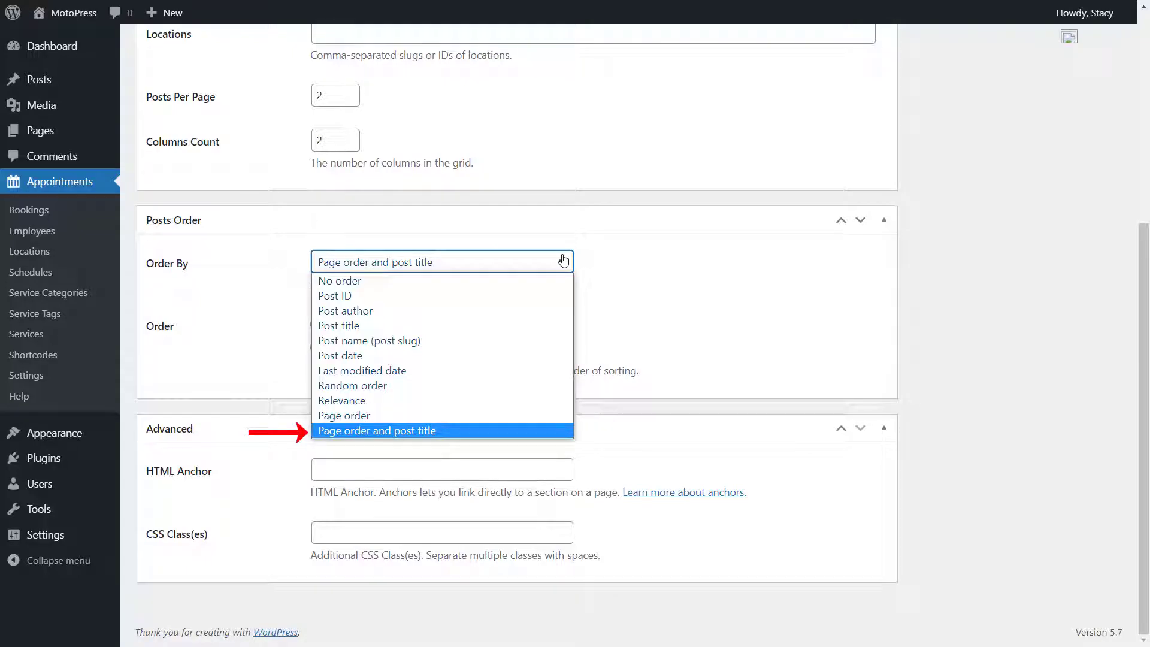
{"action": "left_click", "coordinate": [608, 263]}
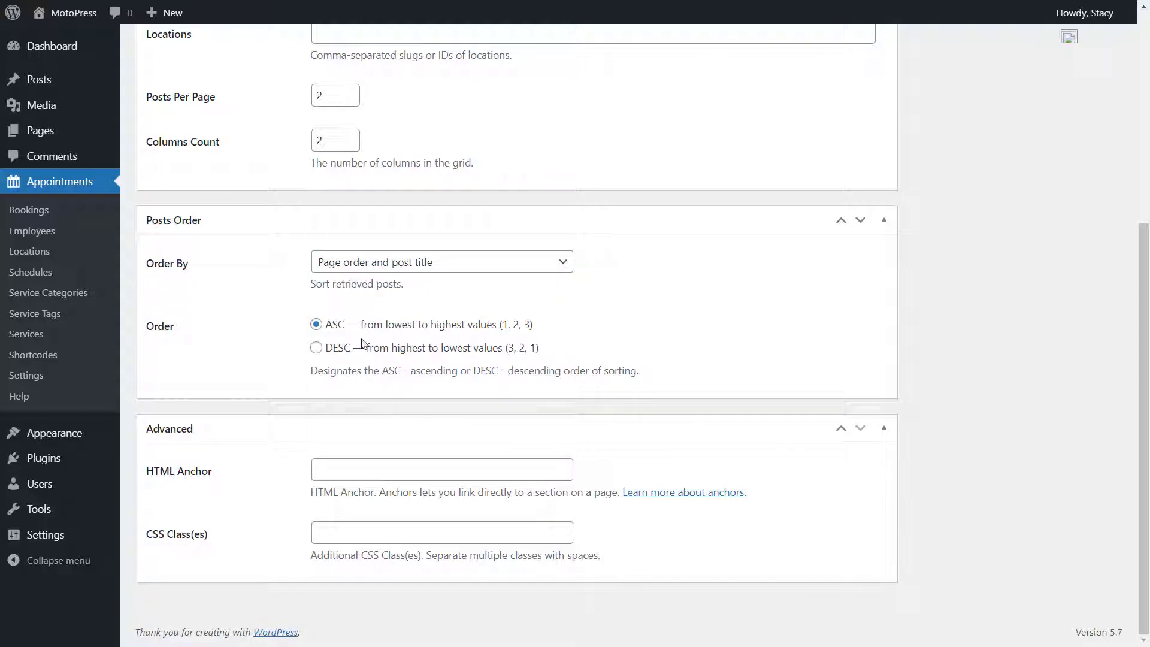
{"action": "left_click", "coordinate": [337, 351]}
{"action": "left_click", "coordinate": [335, 327]}
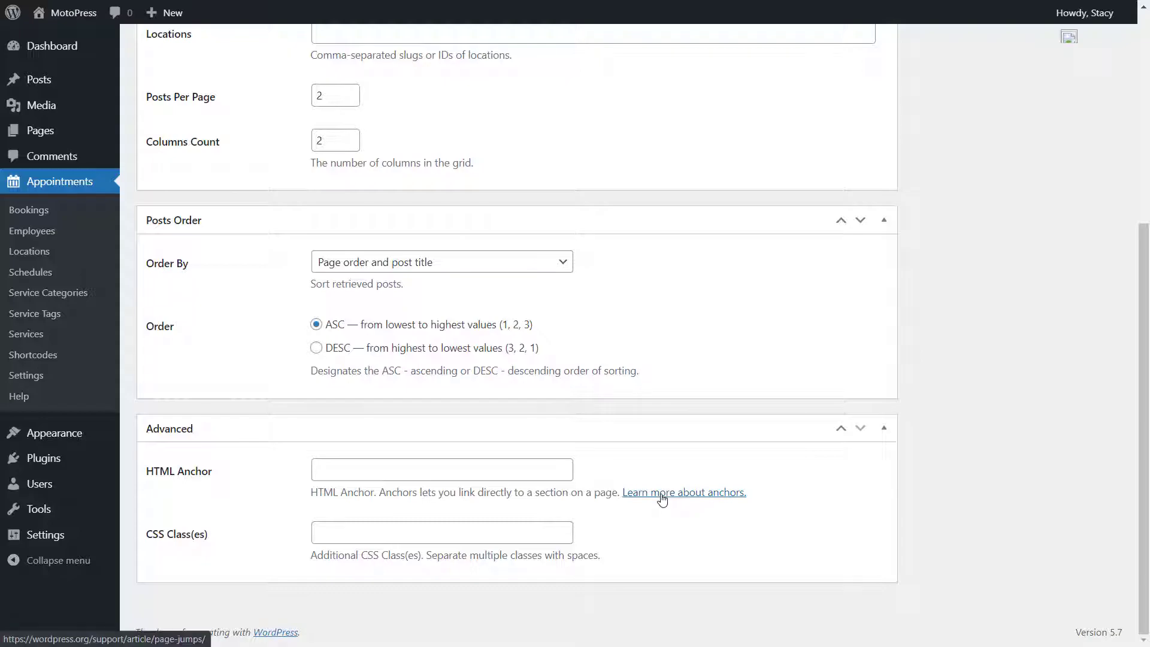
Leave the HTML anchor and CSS classes empty and publish the Teachers shortcode.
{"action": "left_click", "coordinate": [571, 529]}
{"action": "left_click", "coordinate": [602, 533]}
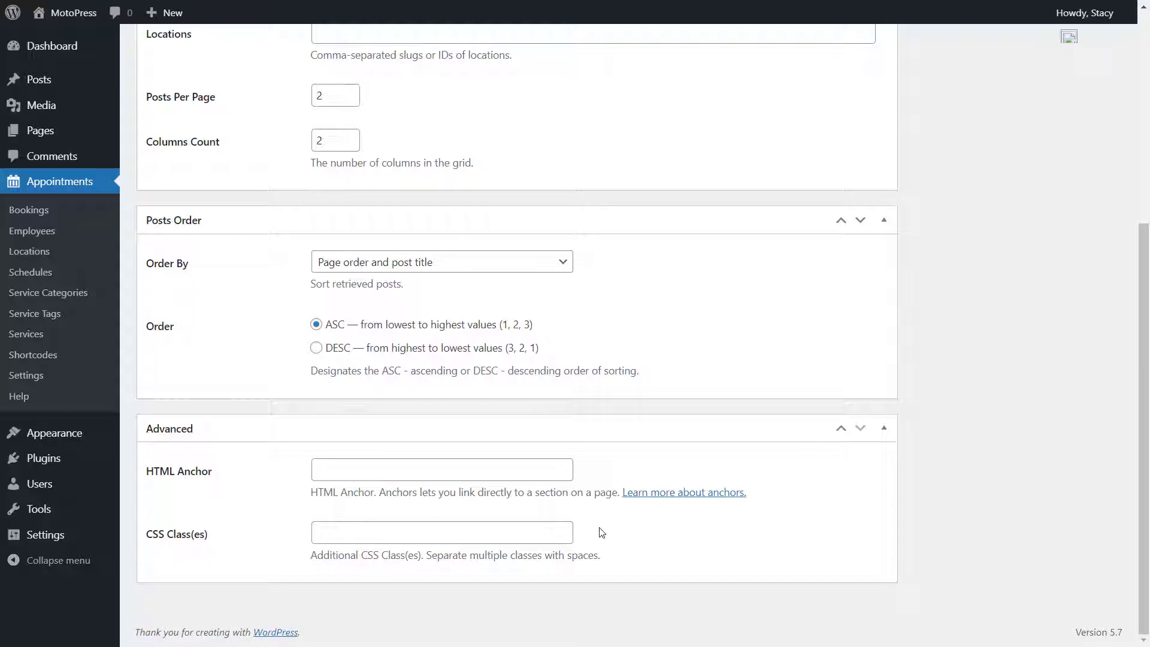
{"action": "scroll", "coordinate": [602, 532], "scroll_direction": "up", "scroll_amount": 6}
{"action": "left_click", "coordinate": [1095, 231]}
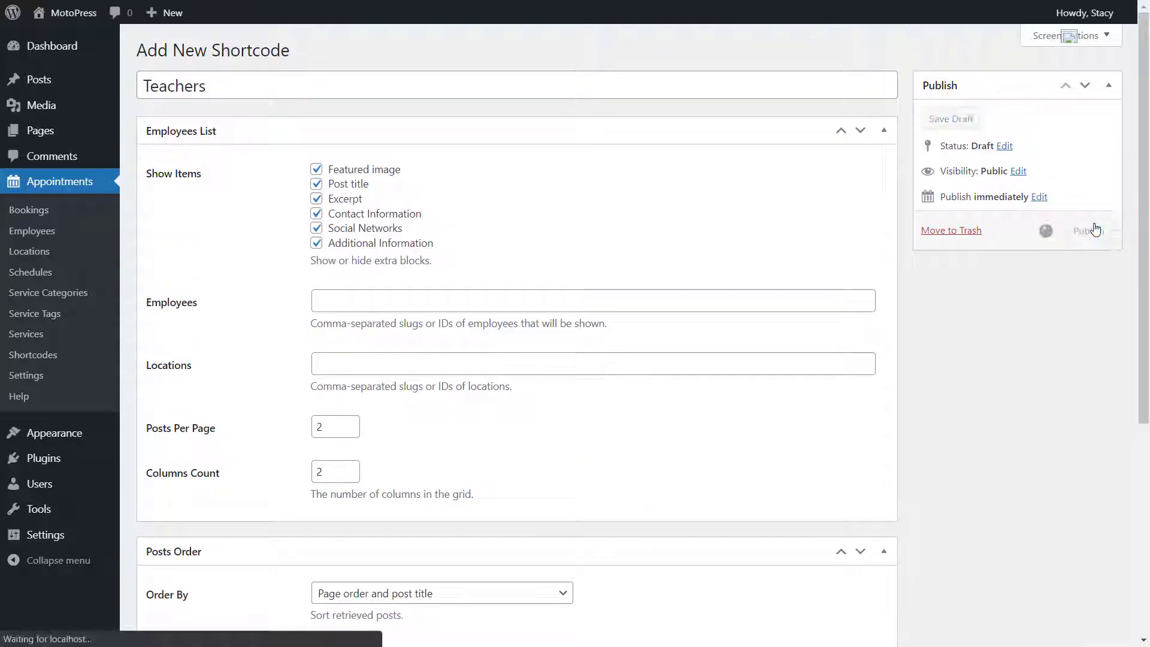
{"action": "left_click", "coordinate": [1090, 226]}
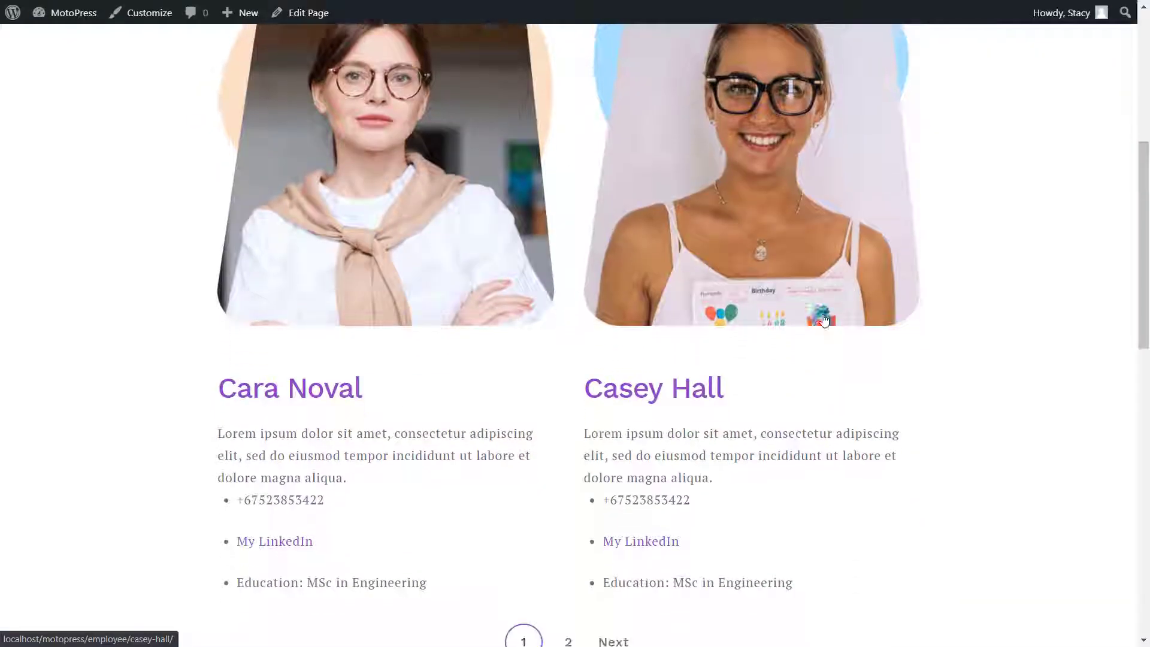
Examine the two-column employees list on the published Shortcodes page, including its second page of results.
{"action": "scroll", "coordinate": [822, 318], "scroll_direction": "down", "scroll_amount": 4}
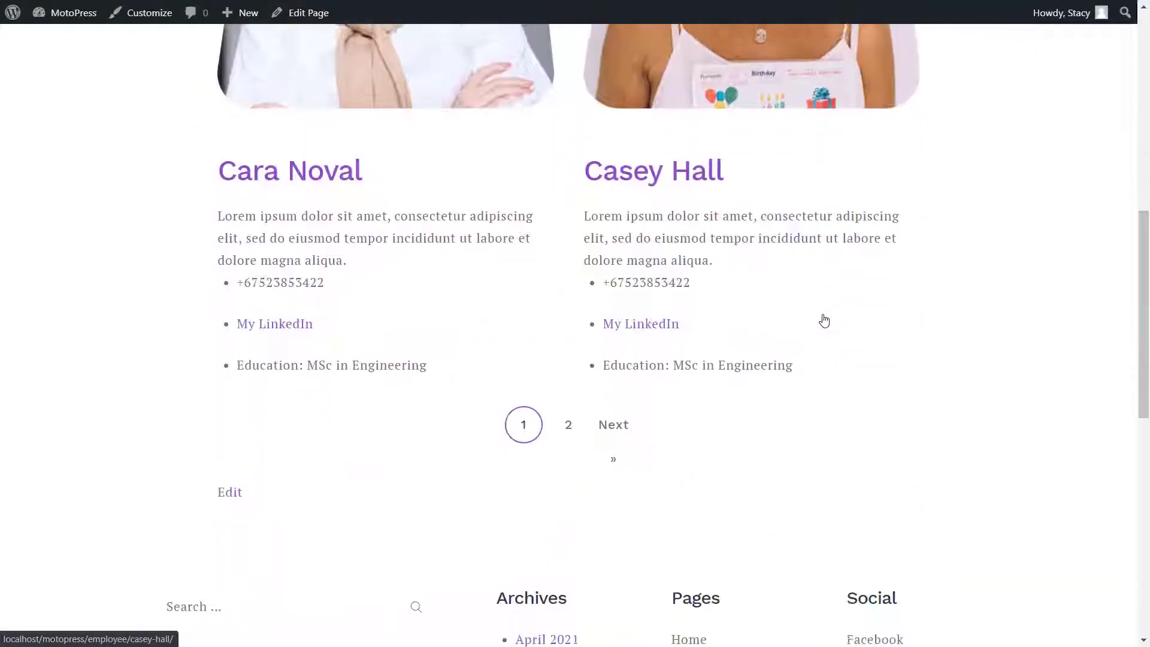
{"action": "left_click", "coordinate": [569, 400]}
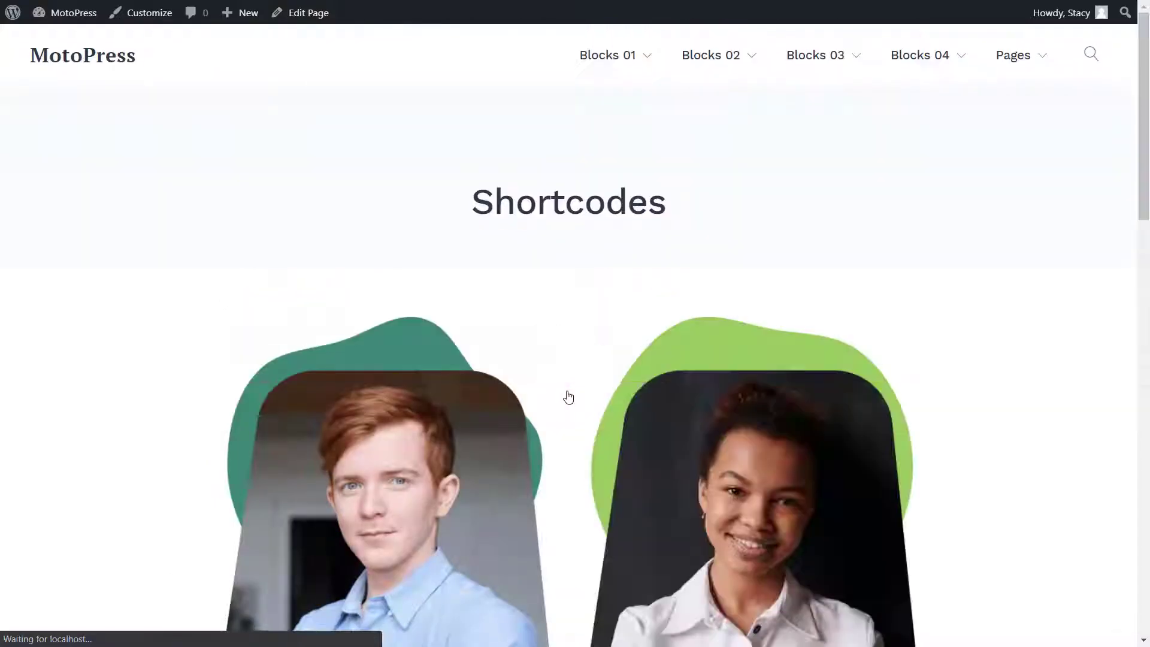
{"action": "scroll", "coordinate": [568, 398], "scroll_direction": "down", "scroll_amount": 3}
{"action": "scroll", "coordinate": [569, 398], "scroll_direction": "down", "scroll_amount": 3}
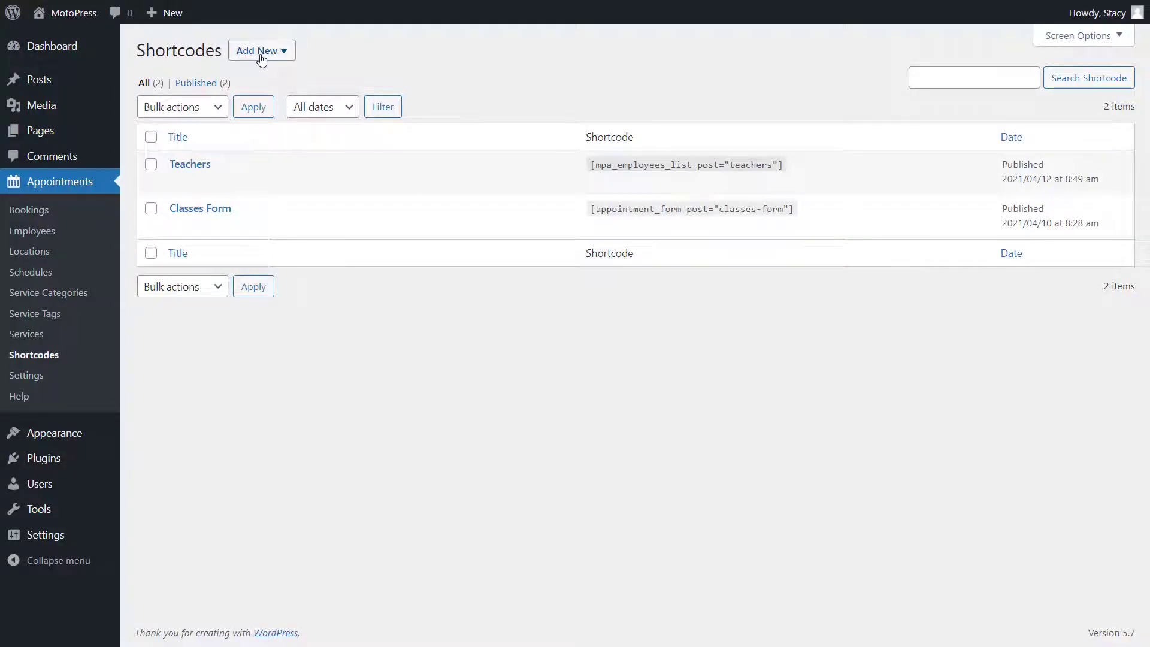
Add a new Locations List shortcode titled "Classrooms" that shows the featured image, post title and excerpt.
{"action": "left_click", "coordinate": [259, 55]}
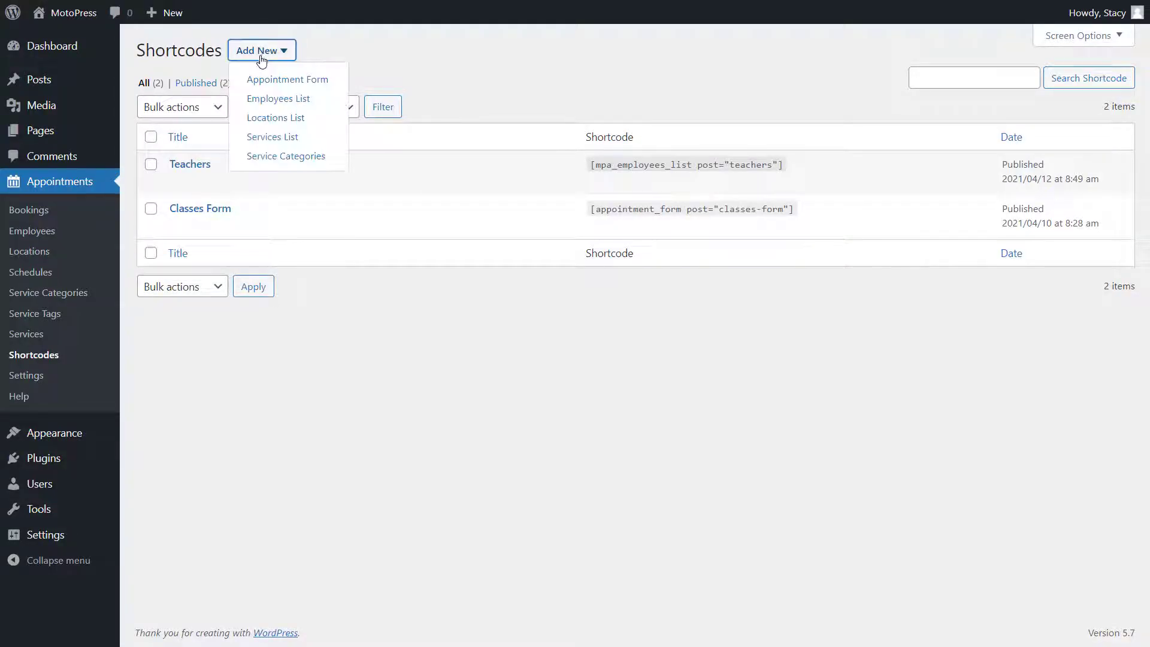
{"action": "left_click", "coordinate": [264, 120]}
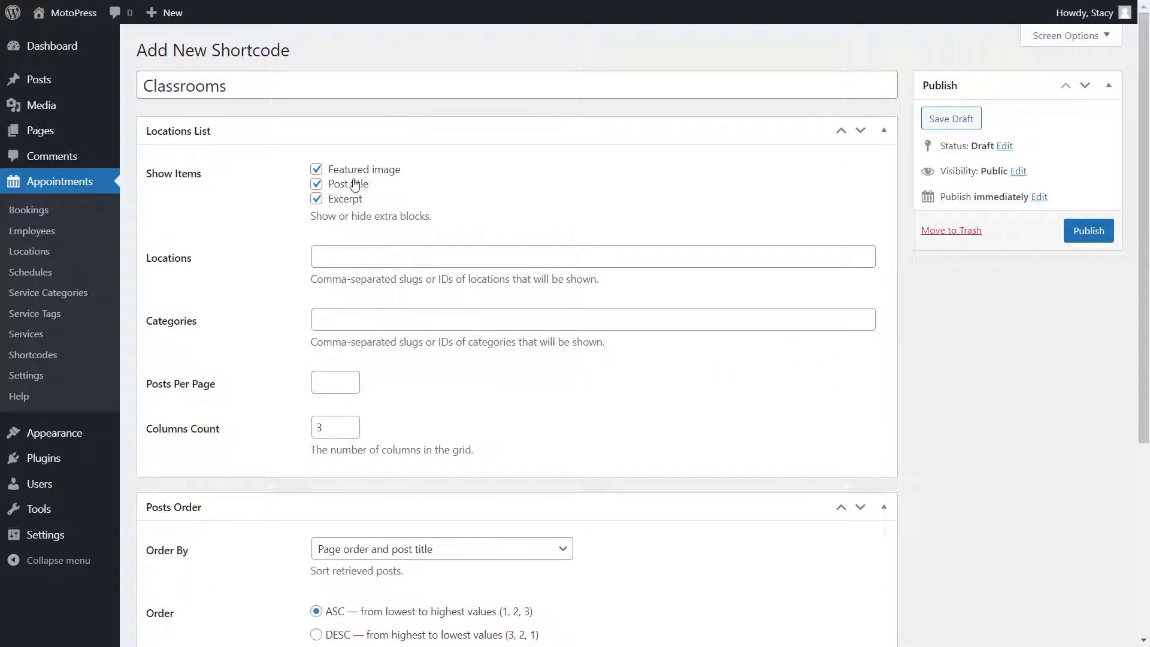
{"action": "left_click", "coordinate": [363, 174]}
{"action": "left_click", "coordinate": [363, 173]}
Look up the ID and slug of the Room #103 location in the locations list.
{"action": "left_click", "coordinate": [412, 260]}
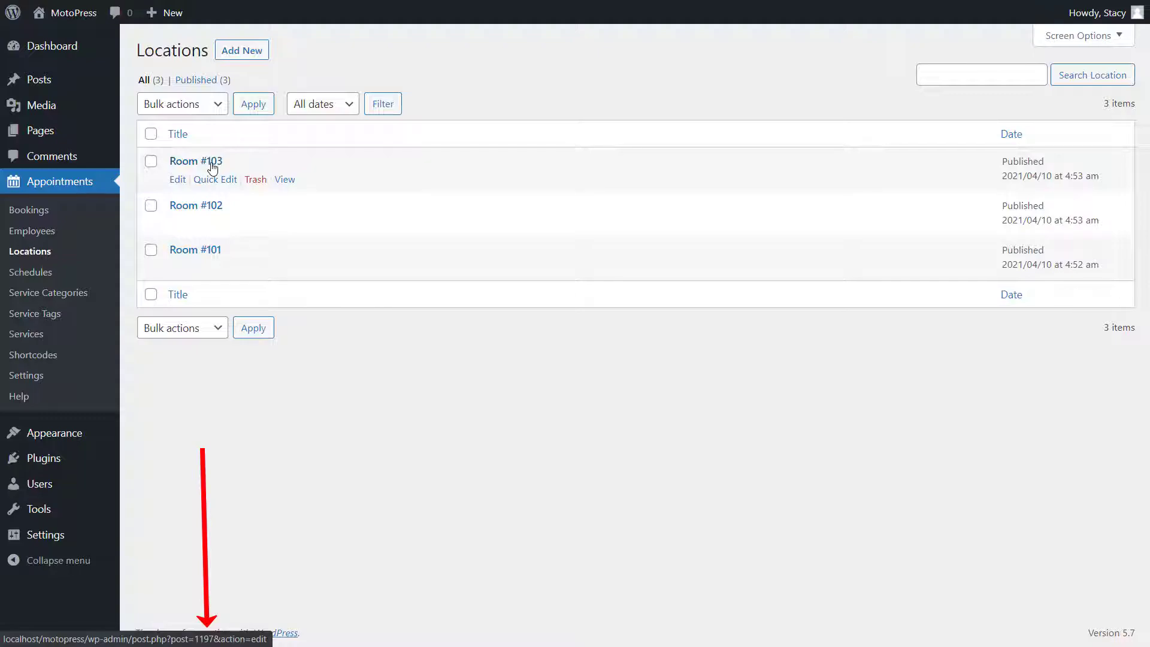
{"action": "left_click", "coordinate": [221, 181]}
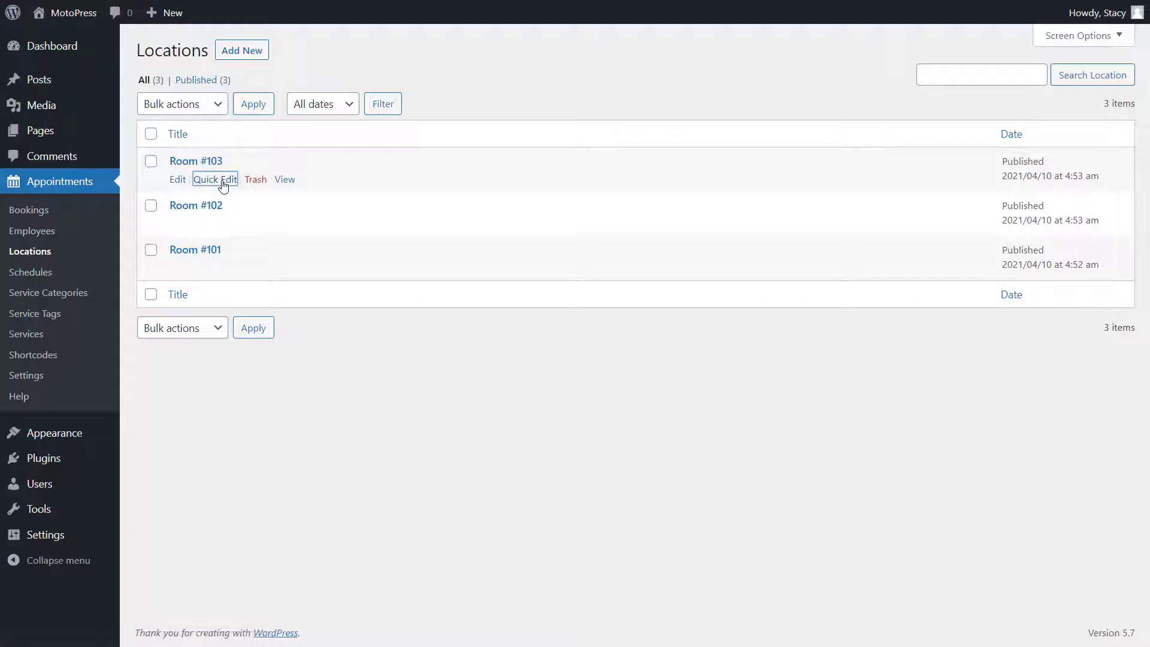
{"action": "left_click", "coordinate": [260, 204]}
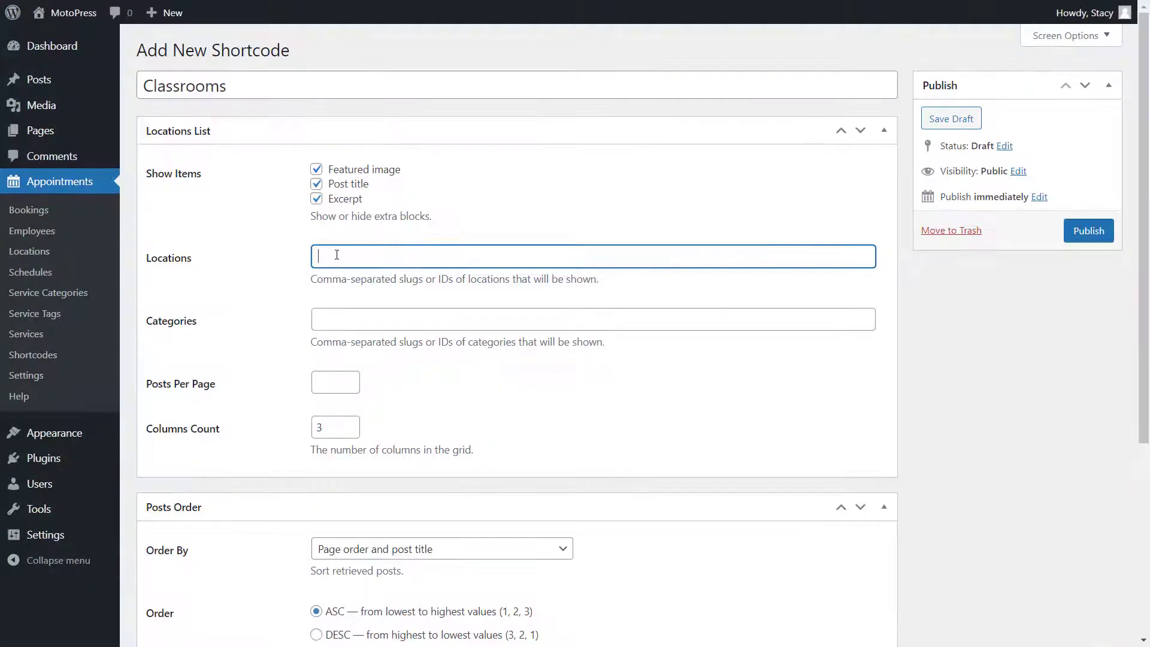
Try limiting the Classrooms locations list to the location IDs 1197 and 1198.
{"action": "type", "text": "11"}
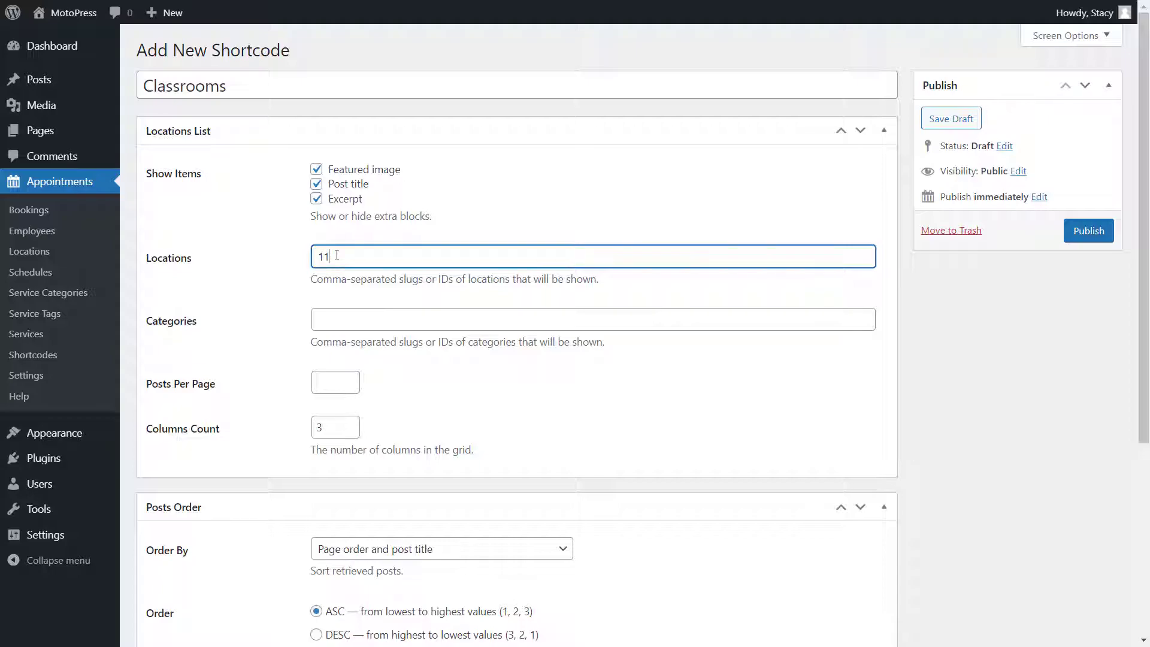
{"action": "type", "text": "97, 1198"}
{"action": "triple_click", "coordinate": [337, 258]}
{"action": "key", "text": "BackSpace"}
Leave the categories and posts per page empty and set the columns count to 2.
{"action": "left_click", "coordinate": [237, 322]}
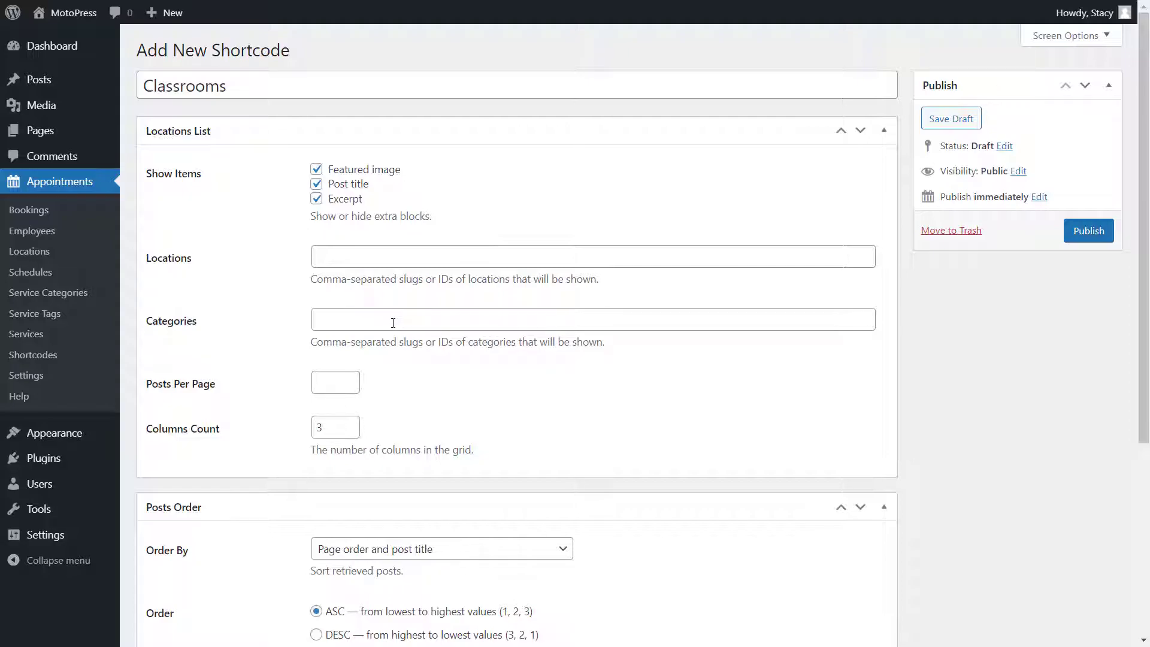
{"action": "left_click", "coordinate": [393, 322]}
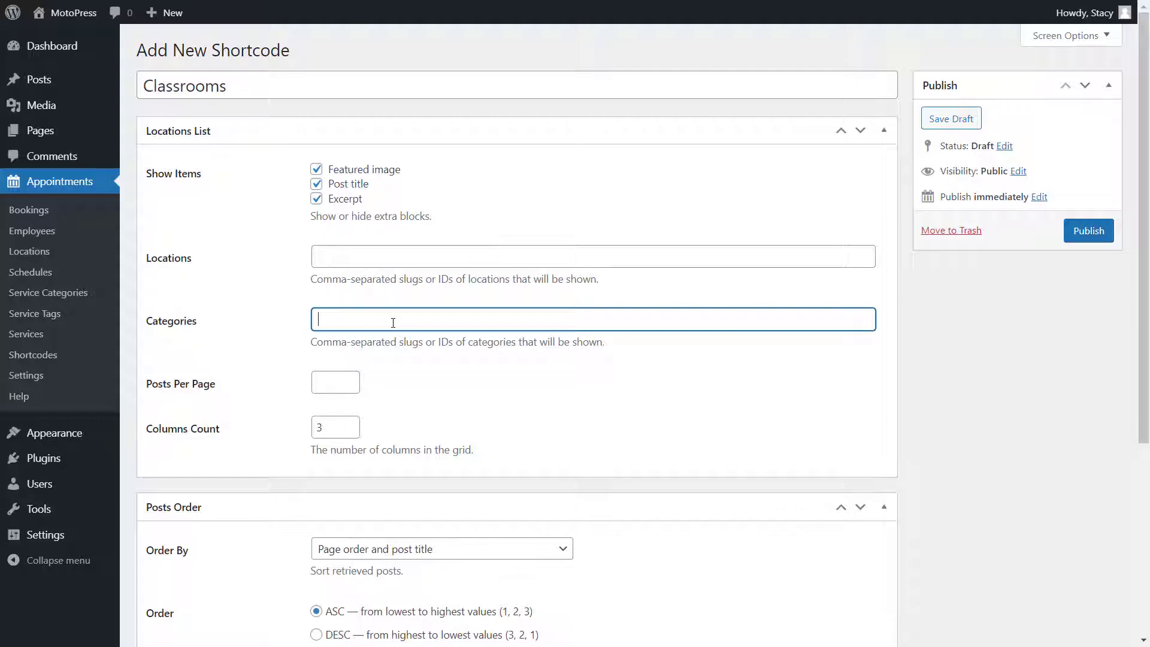
{"action": "left_click", "coordinate": [342, 385]}
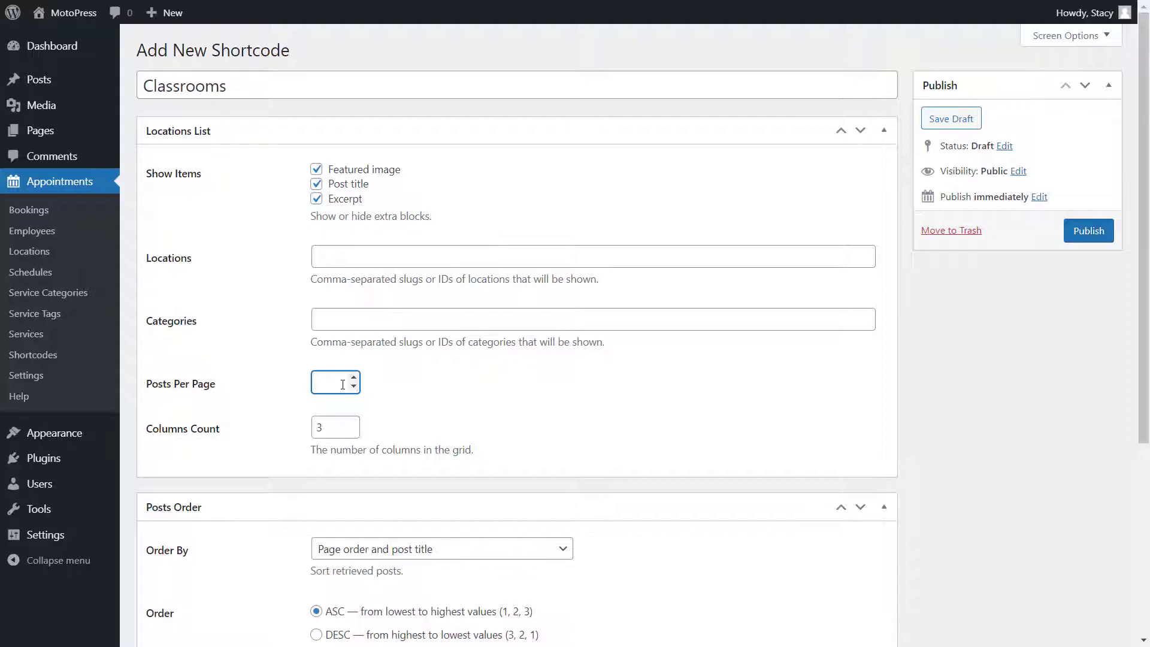
{"action": "left_click", "coordinate": [344, 430]}
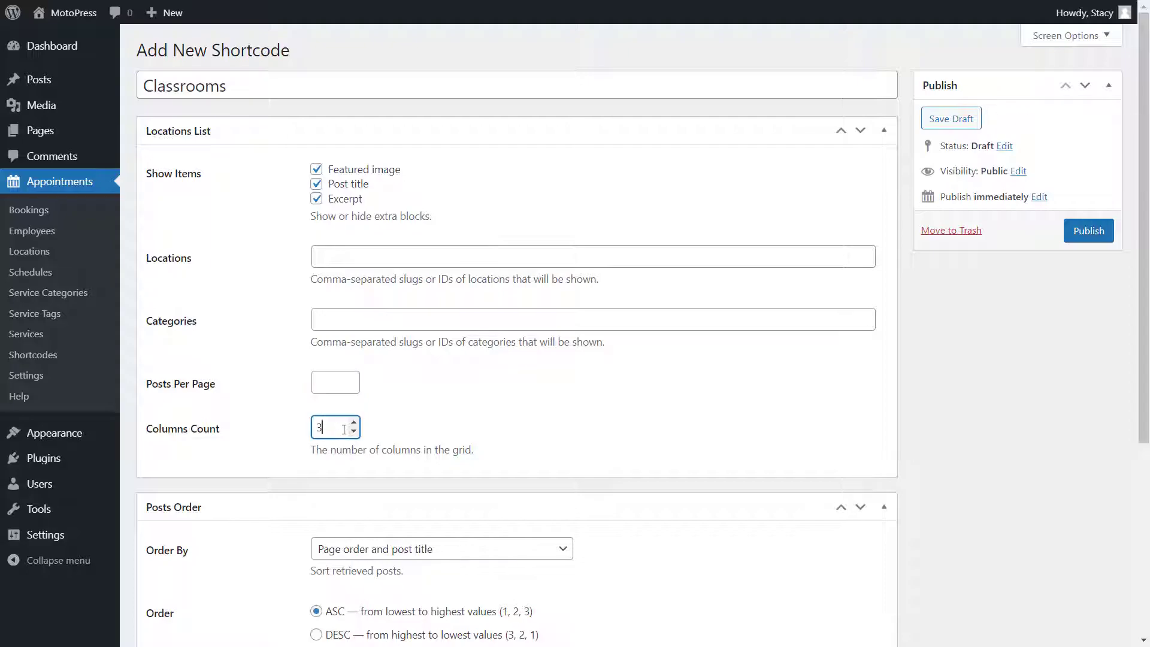
{"action": "key", "text": "BackSpace"}
{"action": "type", "text": "2"}
{"action": "left_click", "coordinate": [378, 443]}
Publish the Classrooms shortcode and update the Shortcodes page with [mpa_locations_list post="classrooms"] in its shortcode block.
{"action": "scroll", "coordinate": [377, 443], "scroll_direction": "down", "scroll_amount": 3}
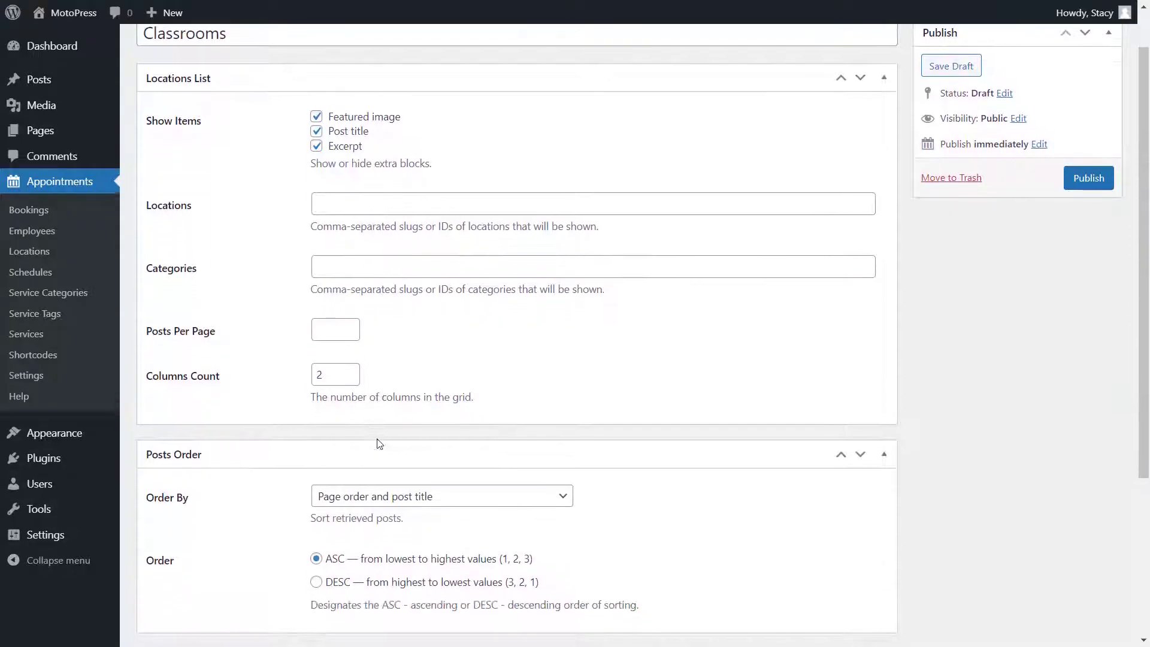
{"action": "scroll", "coordinate": [377, 442], "scroll_direction": "down", "scroll_amount": 2}
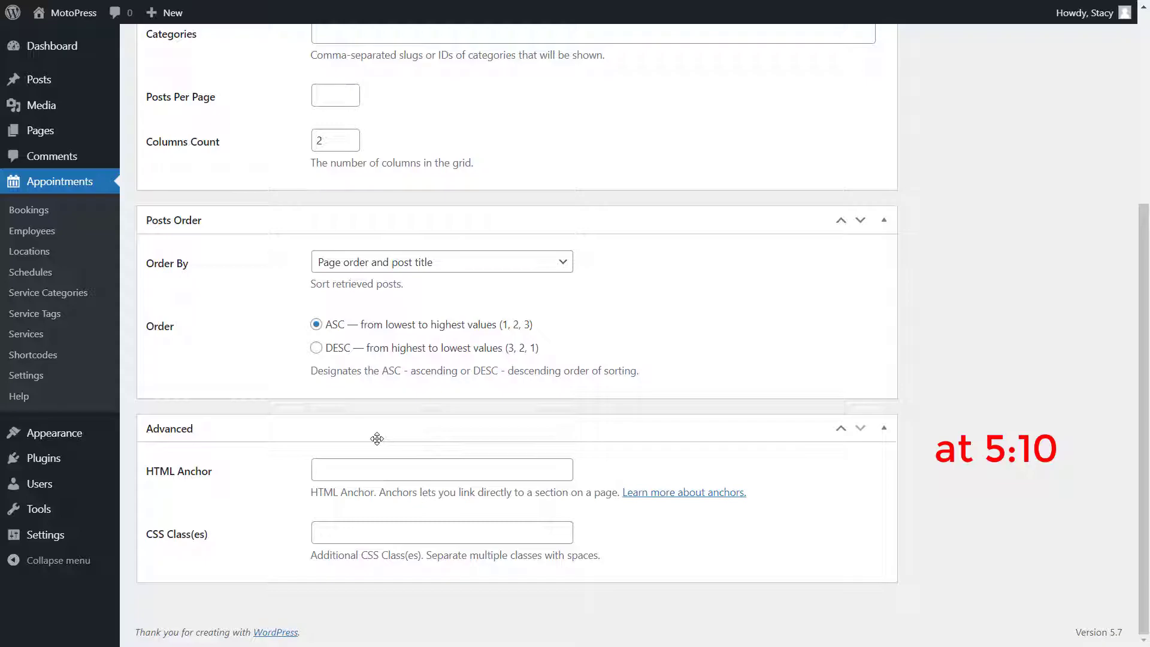
{"action": "scroll", "coordinate": [484, 402], "scroll_direction": "up", "scroll_amount": 5}
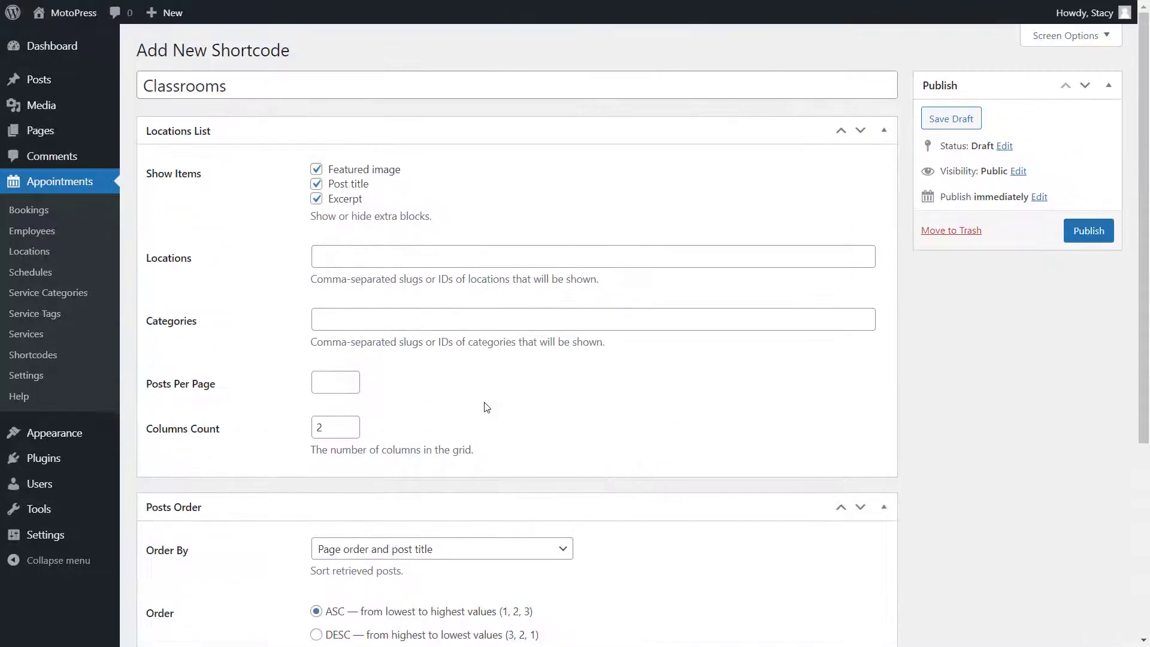
{"action": "left_click", "coordinate": [1071, 238]}
{"action": "triple_click", "coordinate": [1014, 216]}
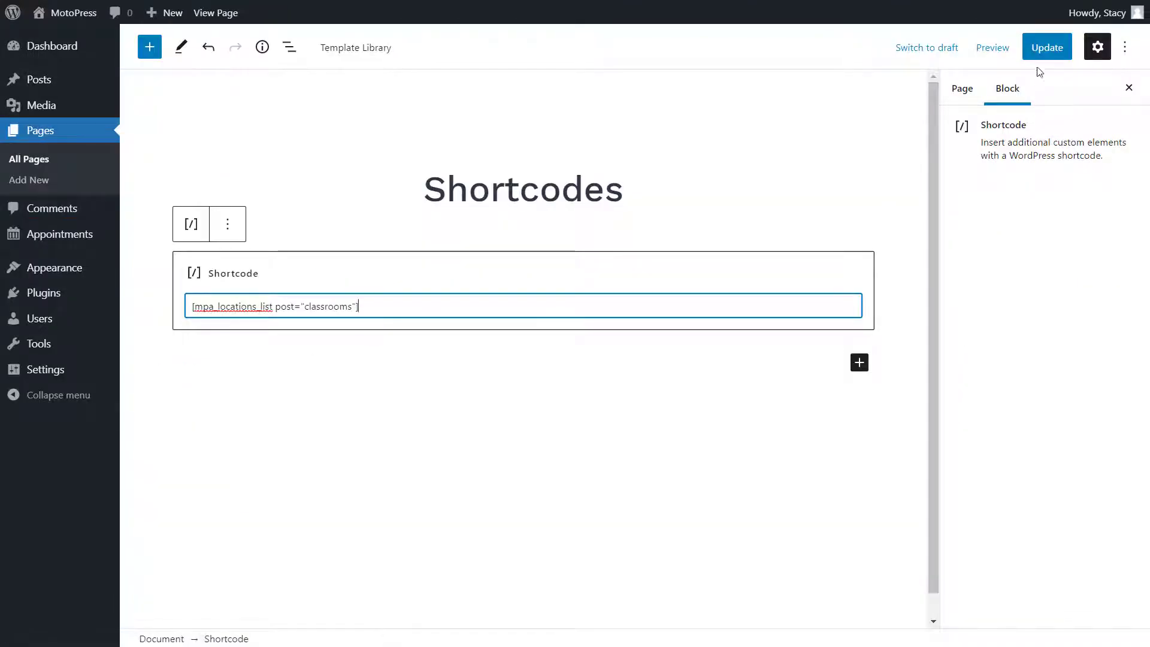
{"action": "left_click", "coordinate": [1048, 48]}
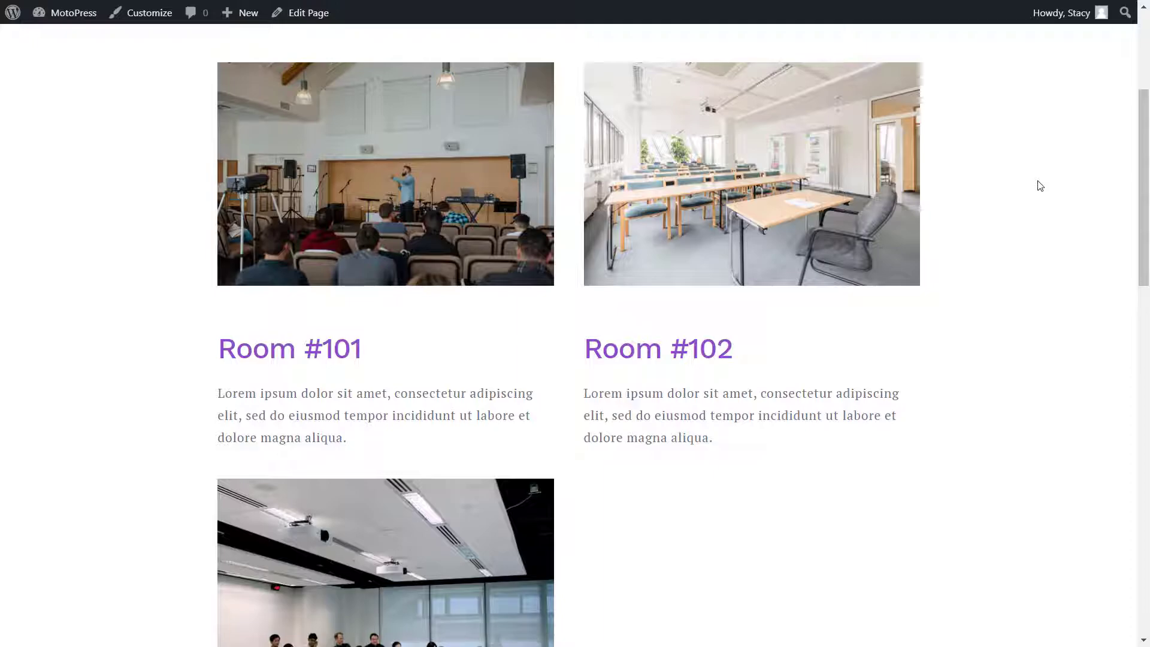
Review the classrooms list on the published page, and start a Services List shortcode titled Courses with all items shown.
{"action": "scroll", "coordinate": [1041, 186], "scroll_direction": "down", "scroll_amount": 2}
{"action": "scroll", "coordinate": [1040, 185], "scroll_direction": "down", "scroll_amount": 3}
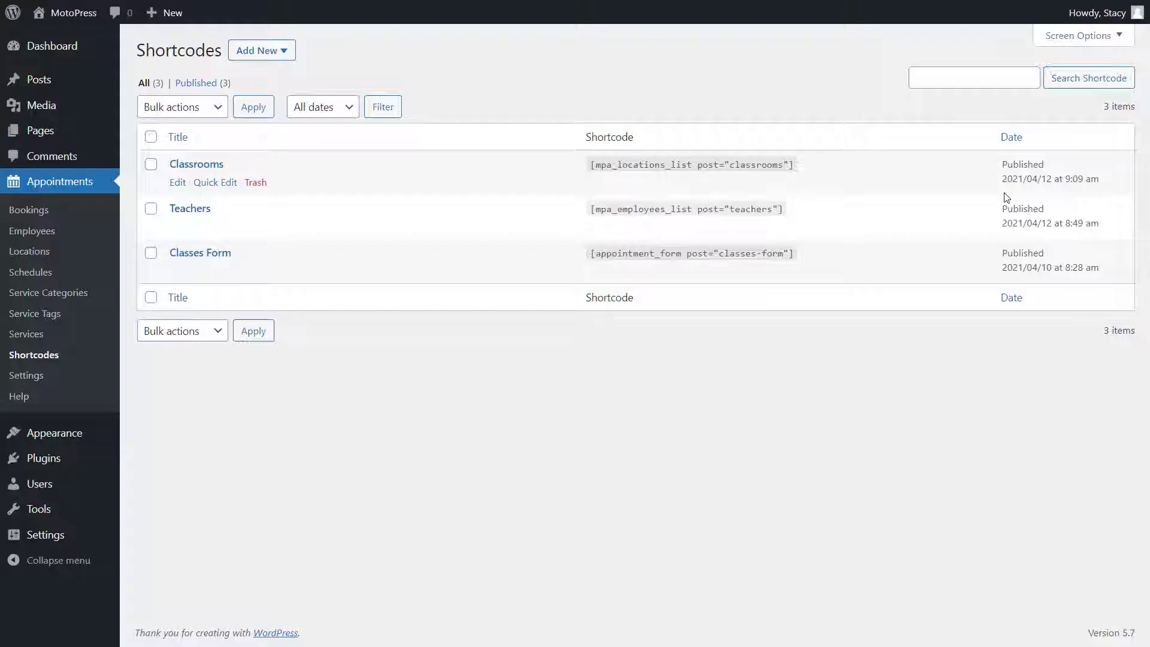
{"action": "left_click", "coordinate": [285, 51]}
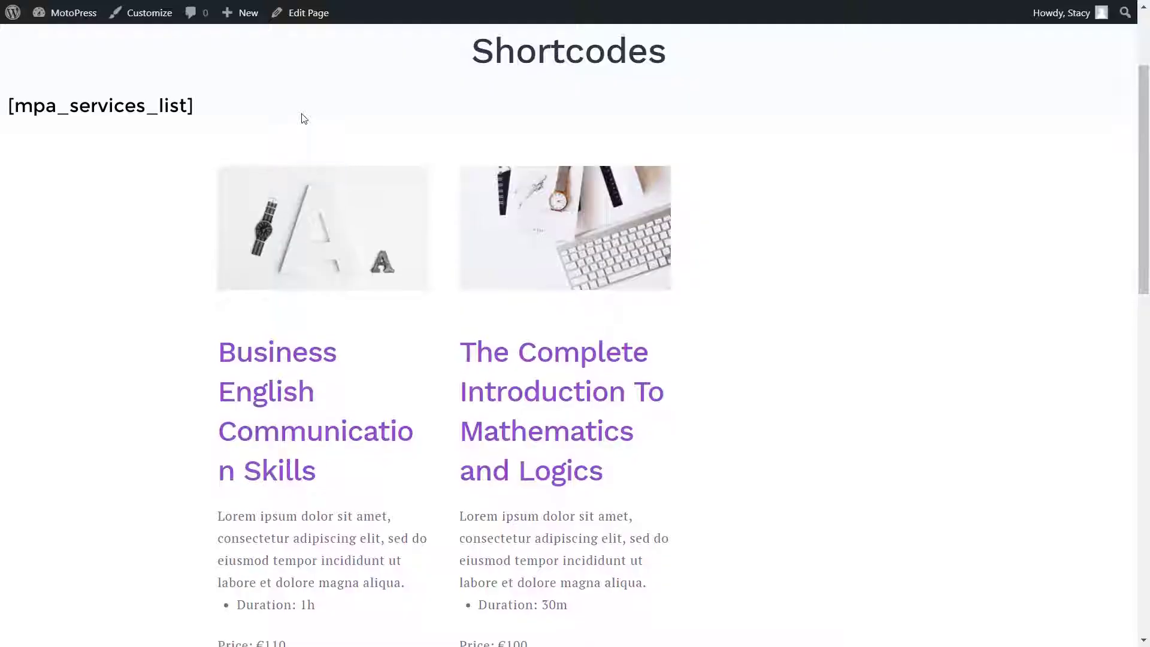
{"action": "scroll", "coordinate": [300, 113], "scroll_direction": "down", "scroll_amount": 3}
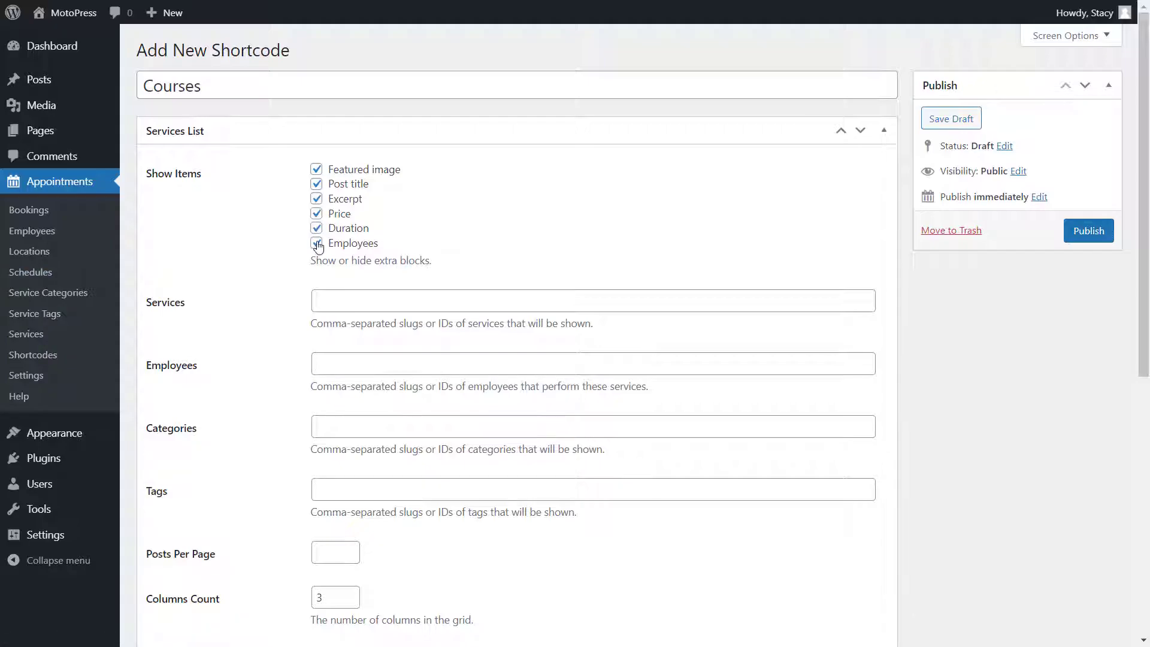
{"action": "left_click", "coordinate": [317, 243]}
{"action": "left_click", "coordinate": [327, 242]}
Look up the ID and slug of the Business English Communication Skills service, leaving the services, employees, categories and tags filters empty.
{"action": "left_click", "coordinate": [327, 301]}
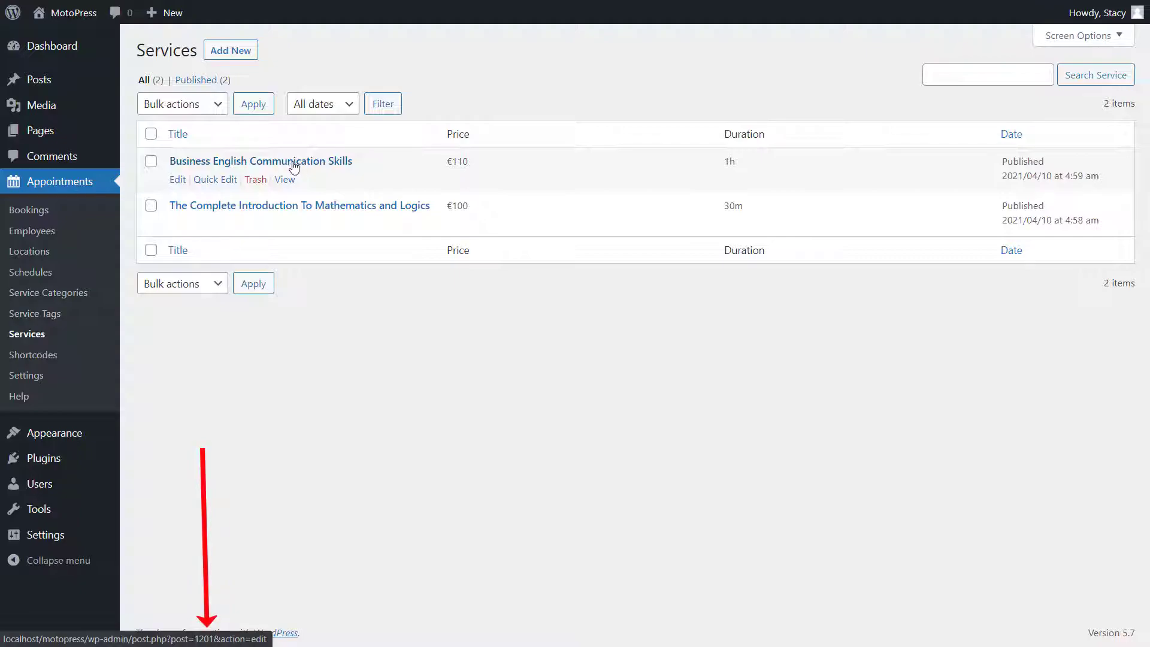
{"action": "left_click", "coordinate": [224, 180]}
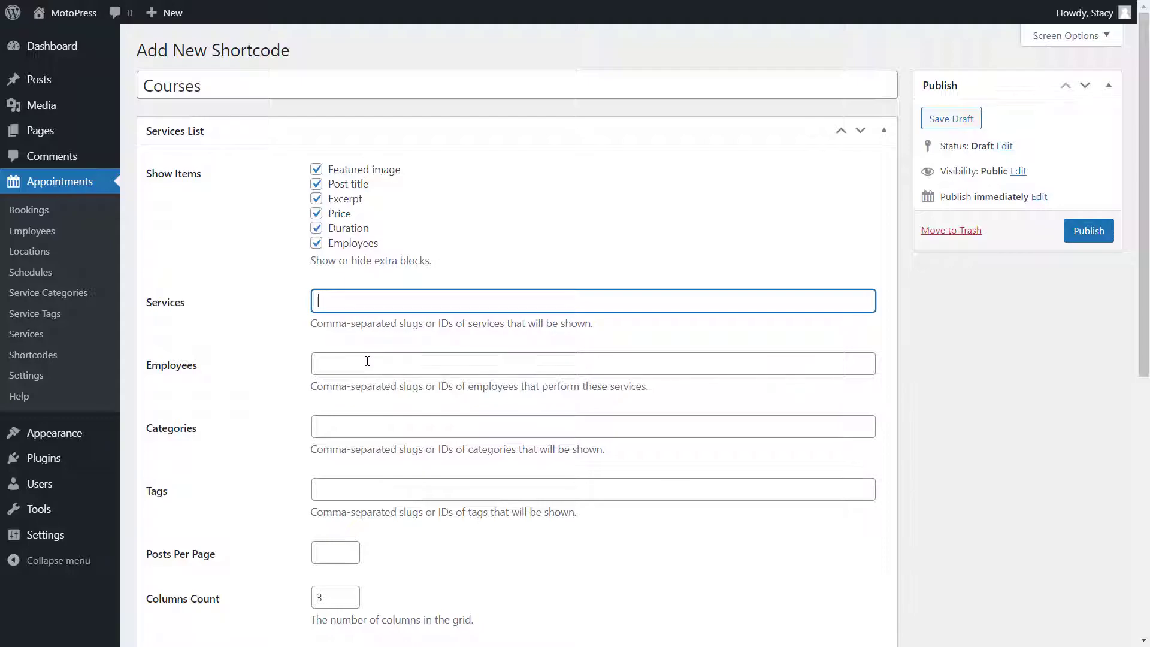
{"action": "left_click", "coordinate": [367, 361]}
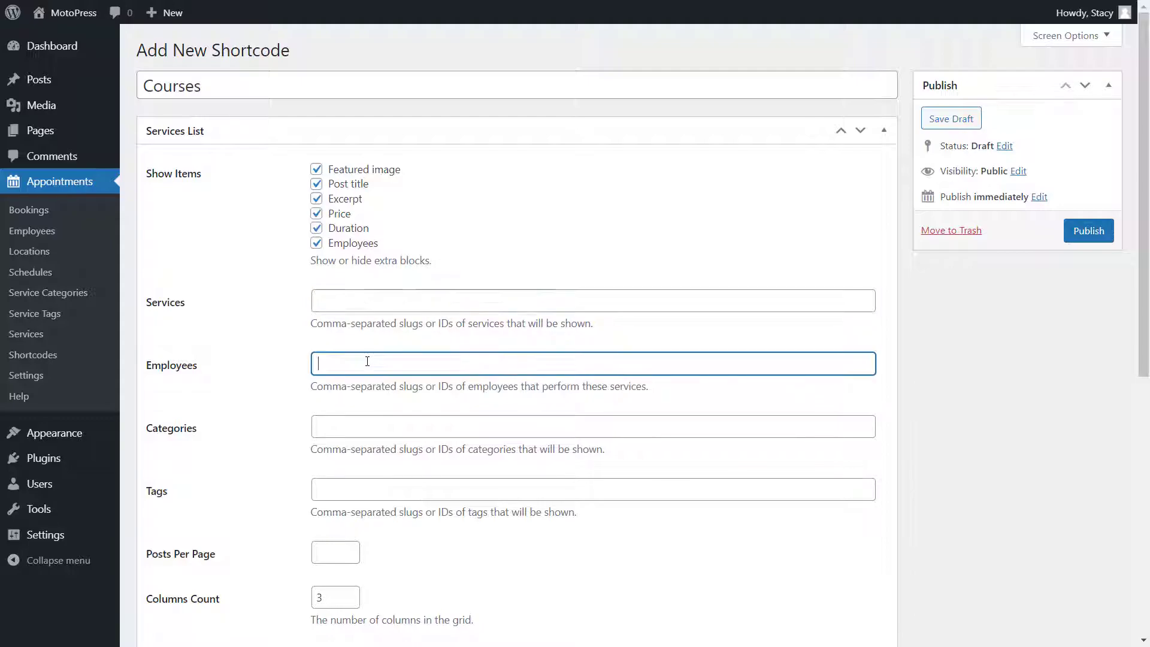
{"action": "left_click", "coordinate": [389, 432]}
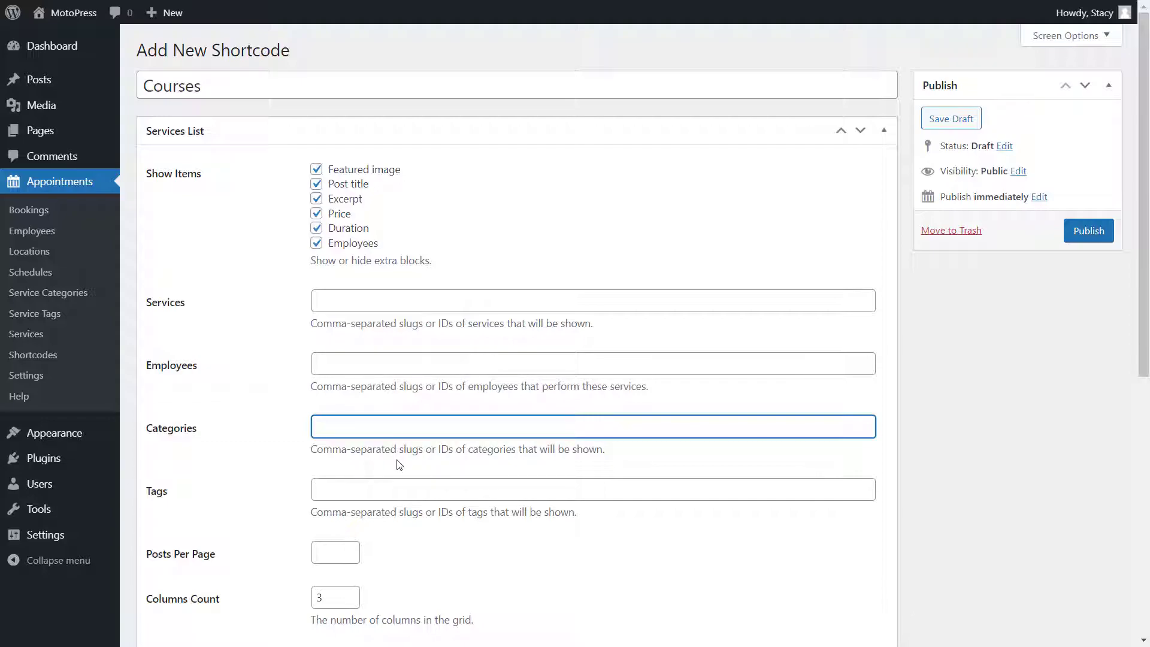
{"action": "left_click", "coordinate": [410, 492]}
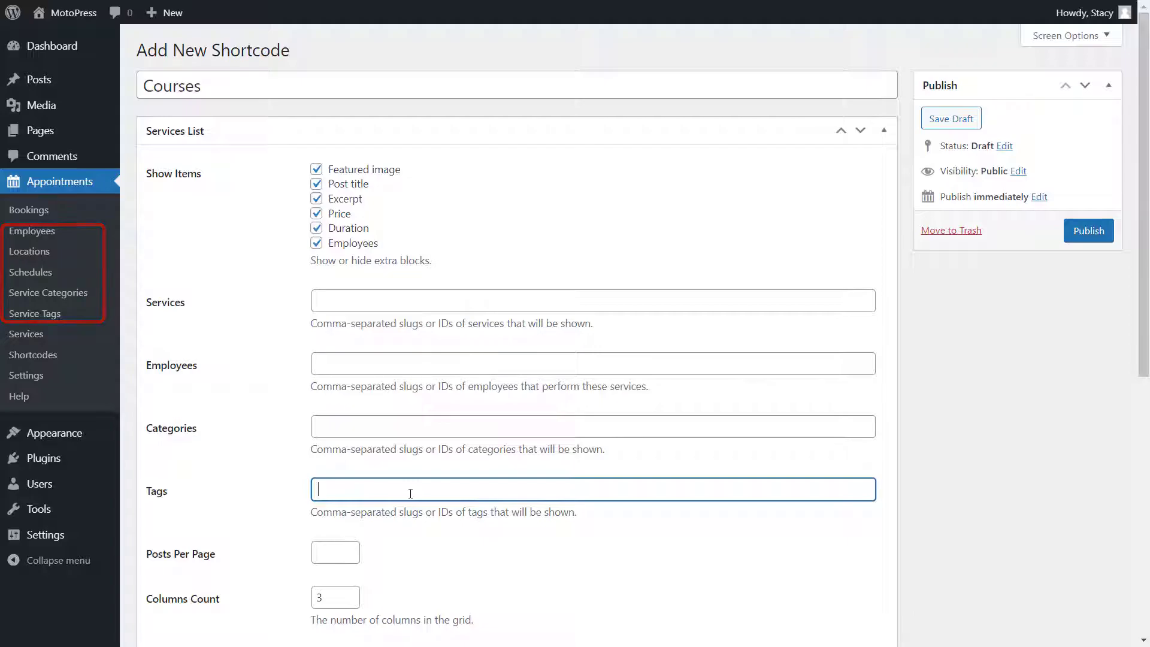
Leave the Courses shortcode's posts per page empty, set its columns count to 2 and keep the default posts order.
{"action": "scroll", "coordinate": [410, 490], "scroll_direction": "down", "scroll_amount": 3}
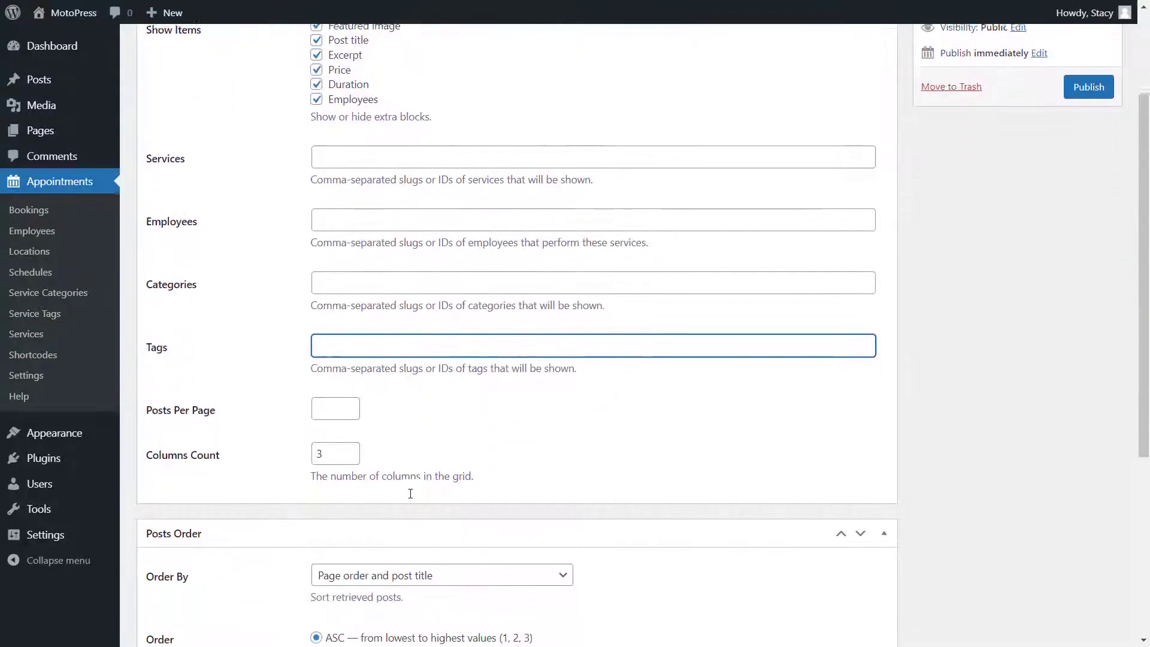
{"action": "left_click", "coordinate": [333, 396]}
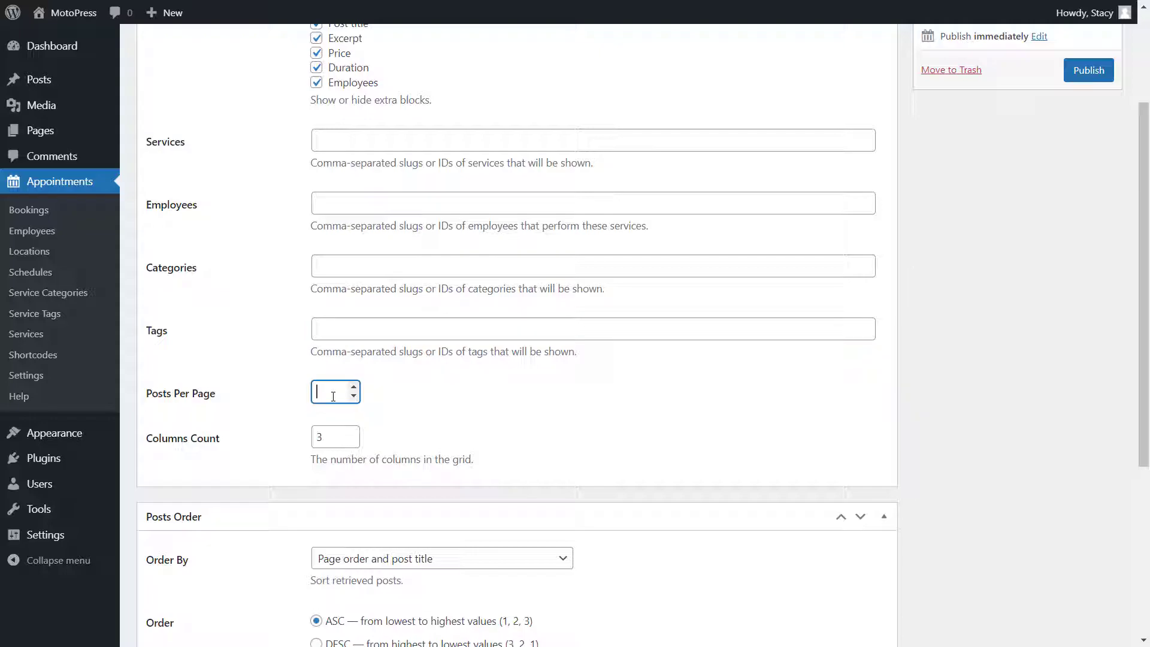
{"action": "left_click_drag", "start_coordinate": [328, 437], "coordinate": [307, 440]}
{"action": "type", "text": "2"}
{"action": "left_click", "coordinate": [307, 441]}
{"action": "scroll", "coordinate": [306, 440], "scroll_direction": "down", "scroll_amount": 5}
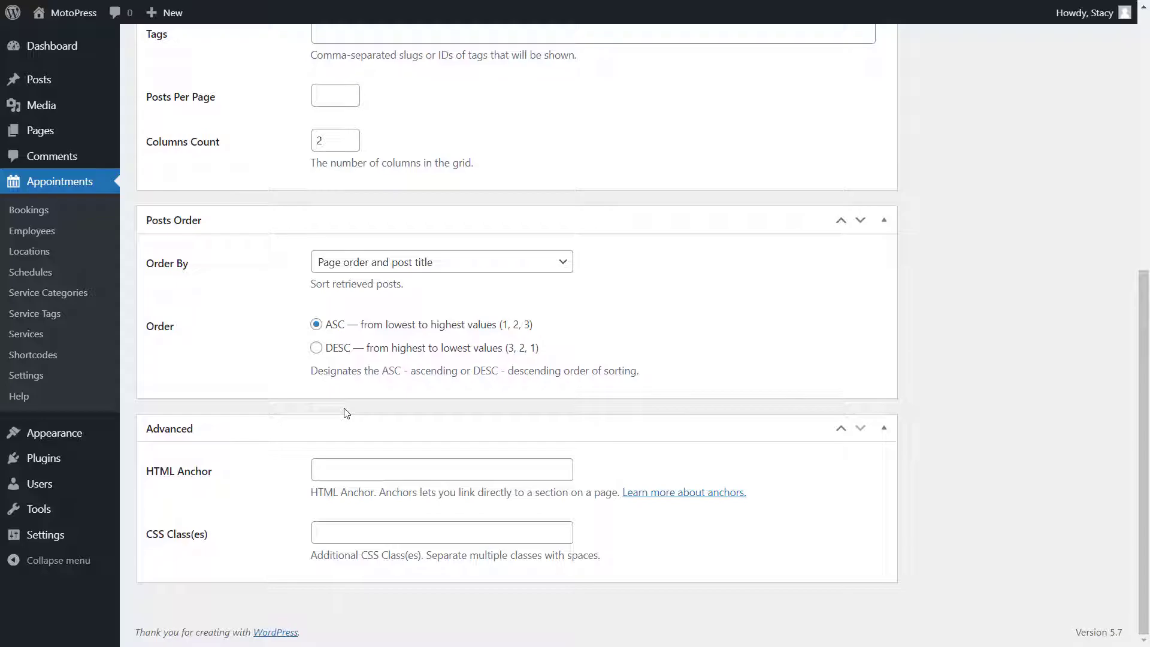
{"action": "scroll", "coordinate": [345, 412], "scroll_direction": "up", "scroll_amount": 1}
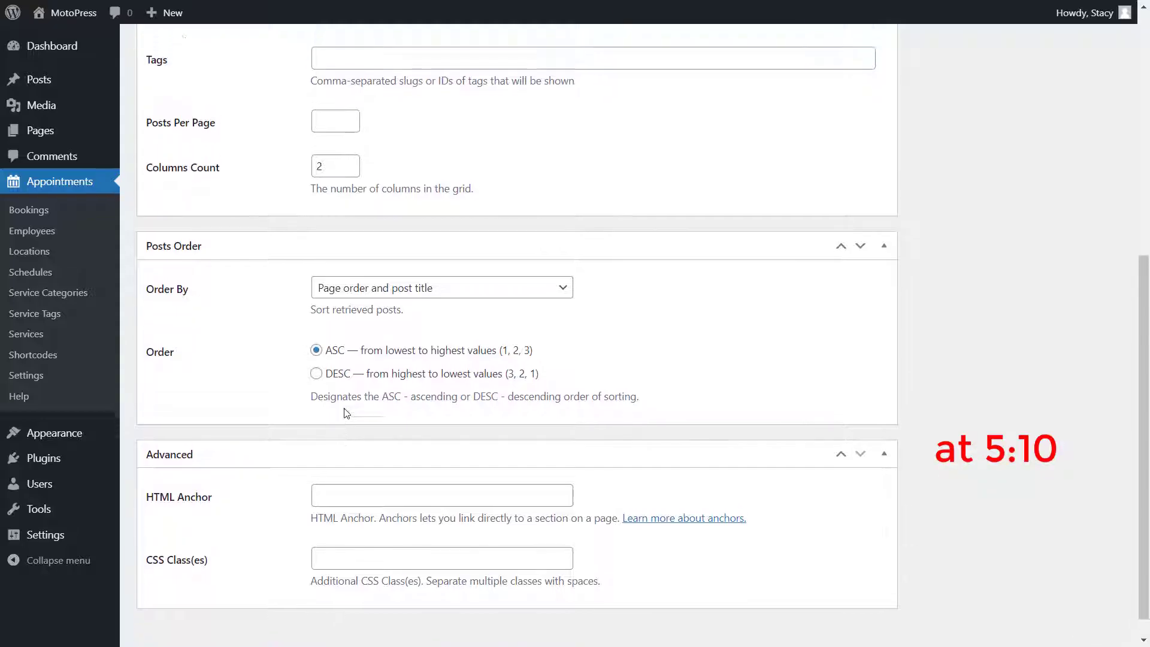
Publish the Courses shortcode and update the Shortcodes page with [mpa_services_list post="courses"] in its shortcode block.
{"action": "scroll", "coordinate": [346, 413], "scroll_direction": "up", "scroll_amount": 7}
{"action": "left_click", "coordinate": [1071, 231]}
{"action": "left_click", "coordinate": [971, 202]}
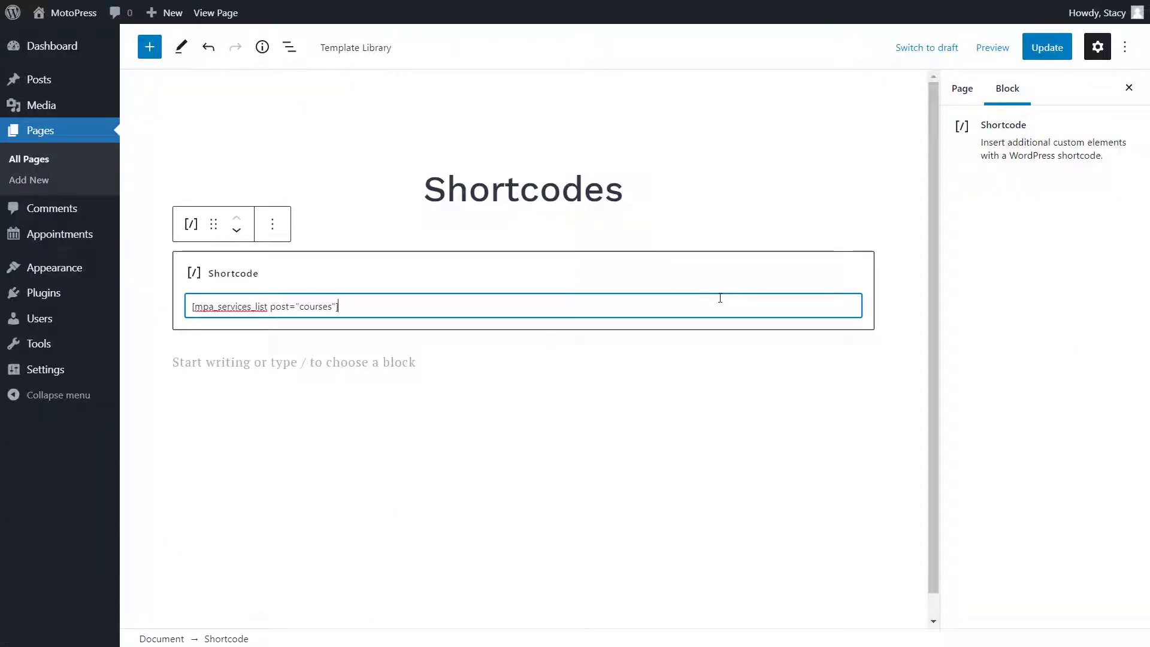
{"action": "left_click", "coordinate": [1043, 50]}
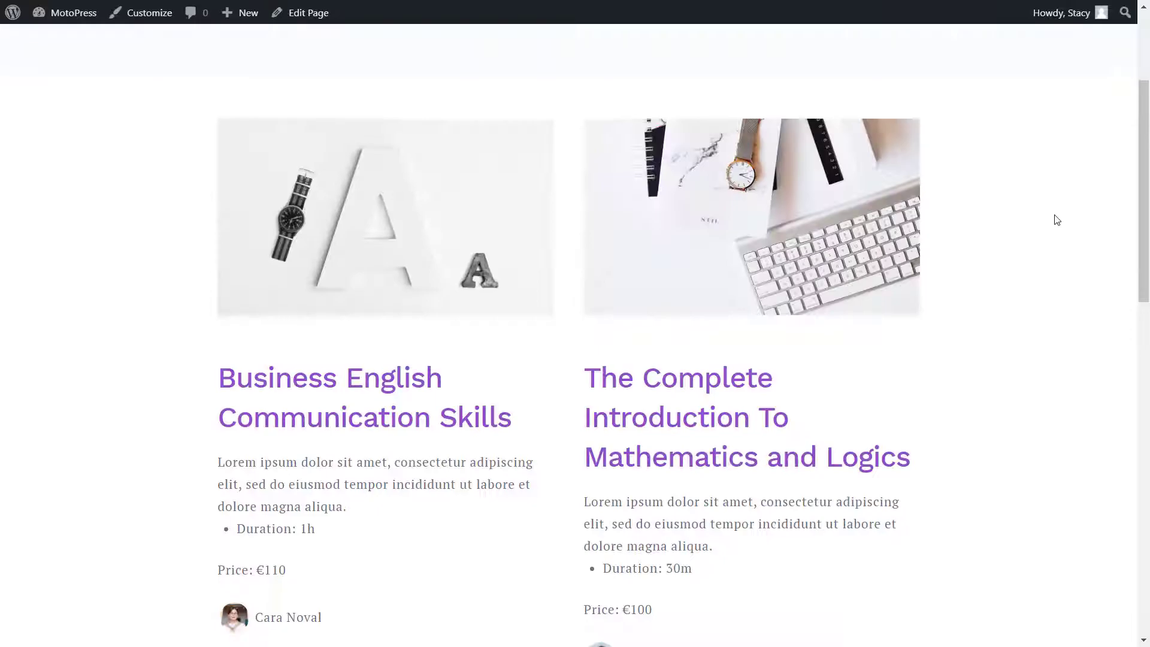
{"action": "scroll", "coordinate": [1057, 221], "scroll_direction": "down", "scroll_amount": 1}
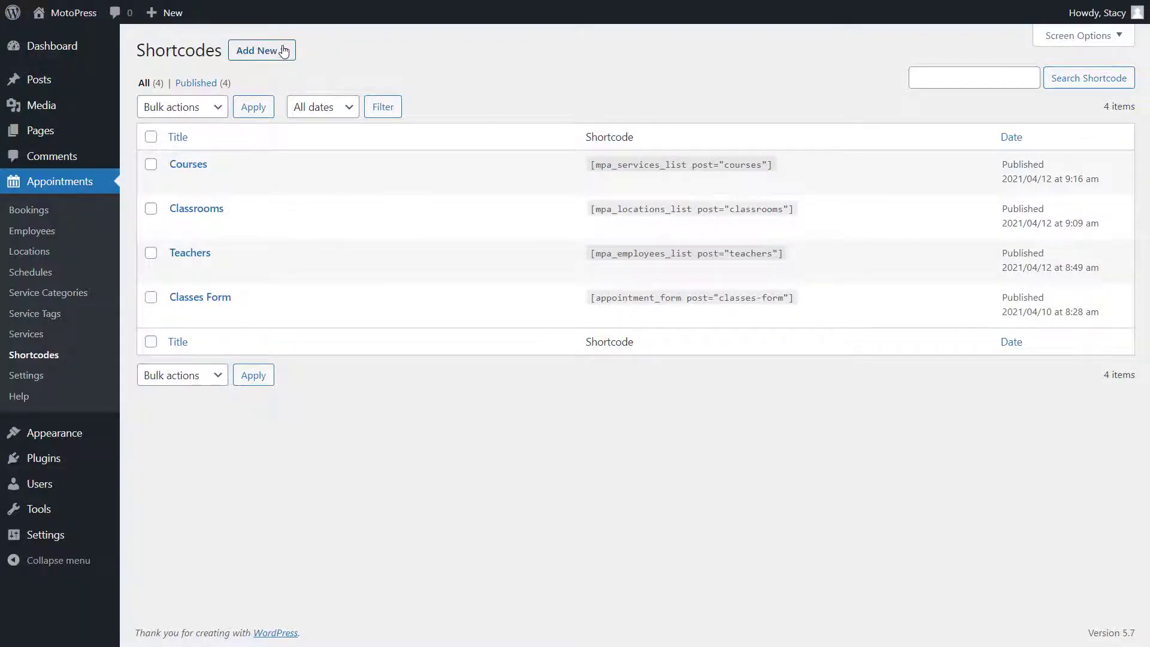
Start a Service Categories shortcode titled Course Categories, showing the featured image, services count and description.
{"action": "left_click", "coordinate": [290, 49]}
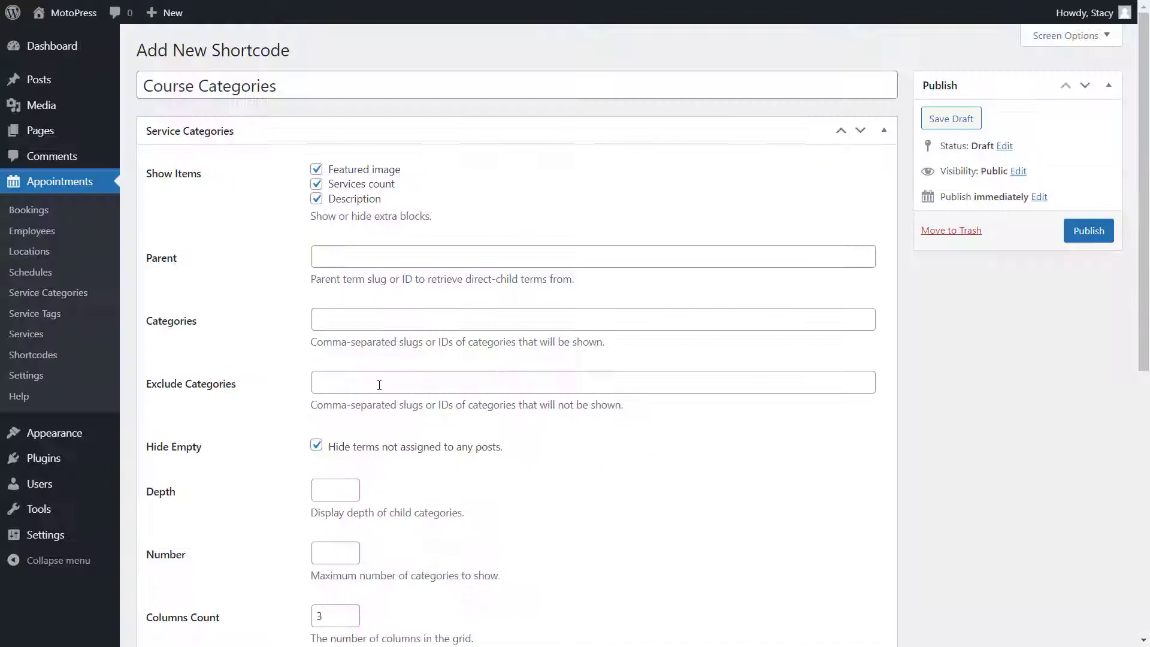
{"action": "left_click", "coordinate": [367, 174]}
{"action": "left_click", "coordinate": [374, 174]}
{"action": "left_click", "coordinate": [394, 259]}
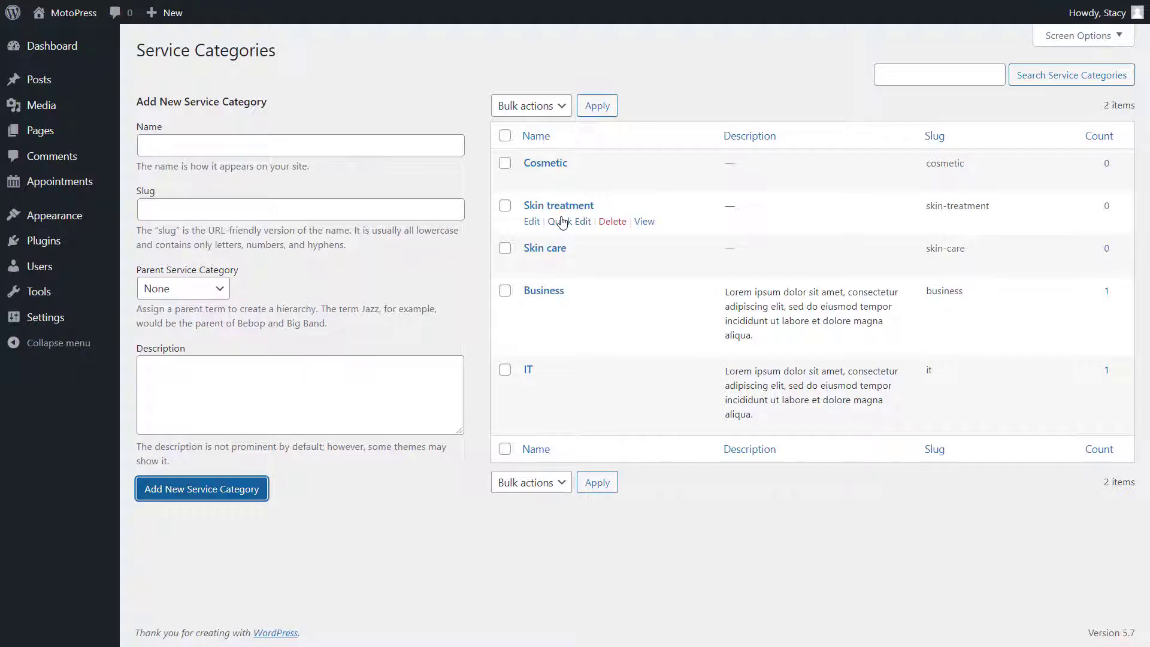
Edit the Skin treatment service category and save it with Skin care as its parent category.
{"action": "left_click", "coordinate": [532, 221]}
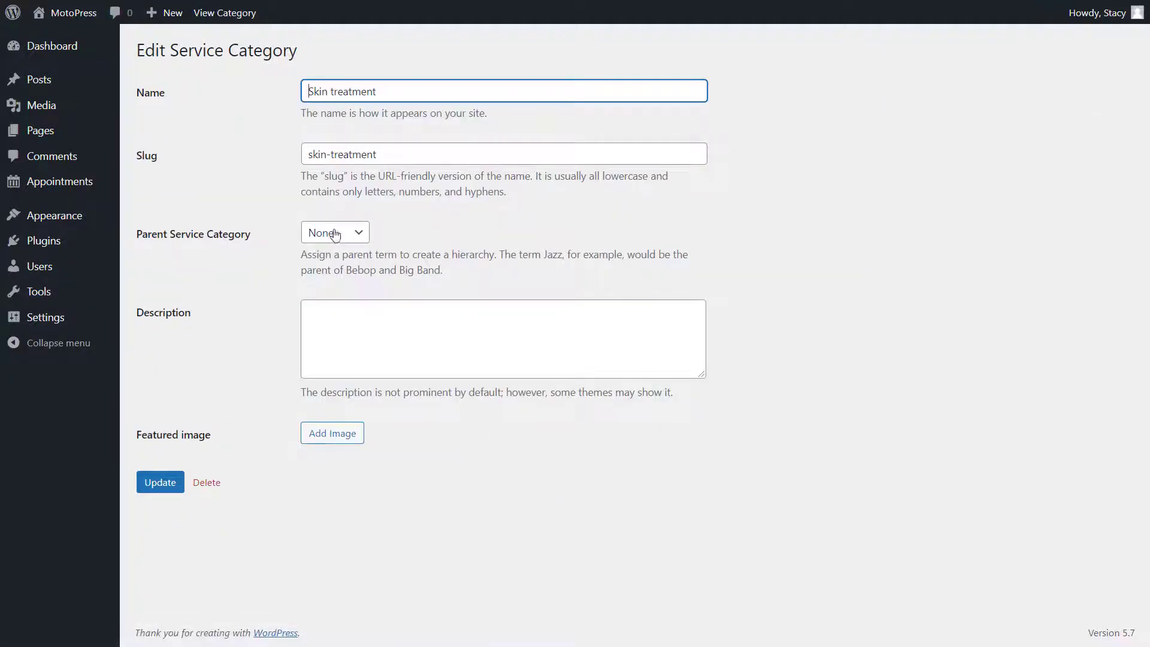
{"action": "left_click", "coordinate": [335, 234]}
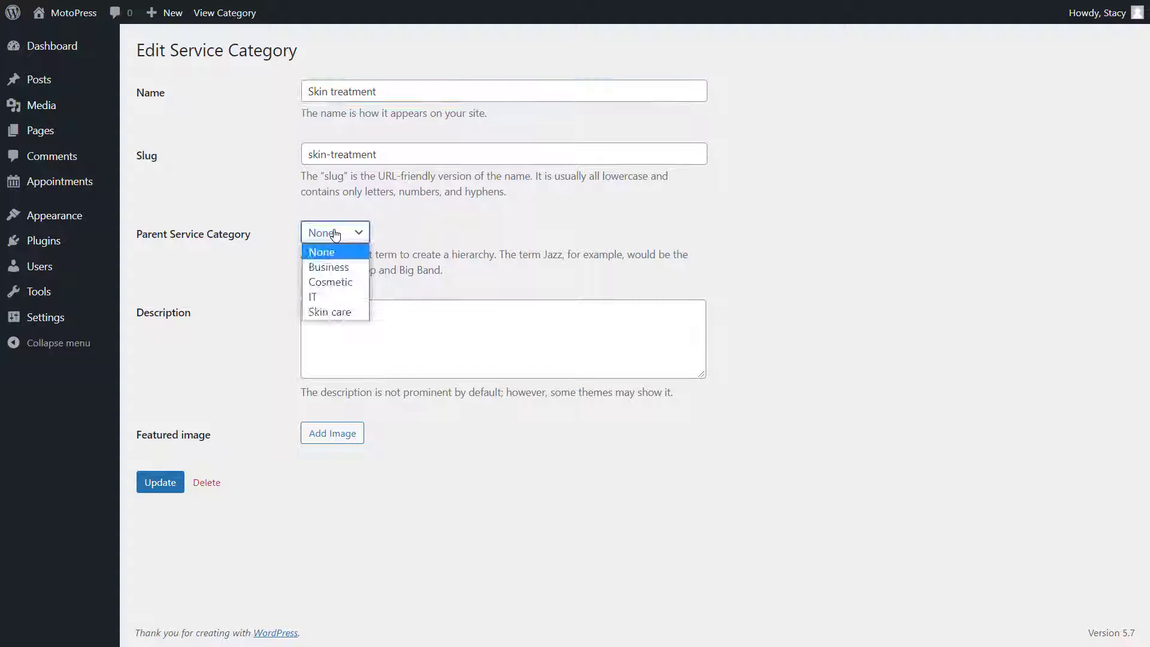
{"action": "left_click", "coordinate": [331, 312]}
{"action": "left_click", "coordinate": [167, 483]}
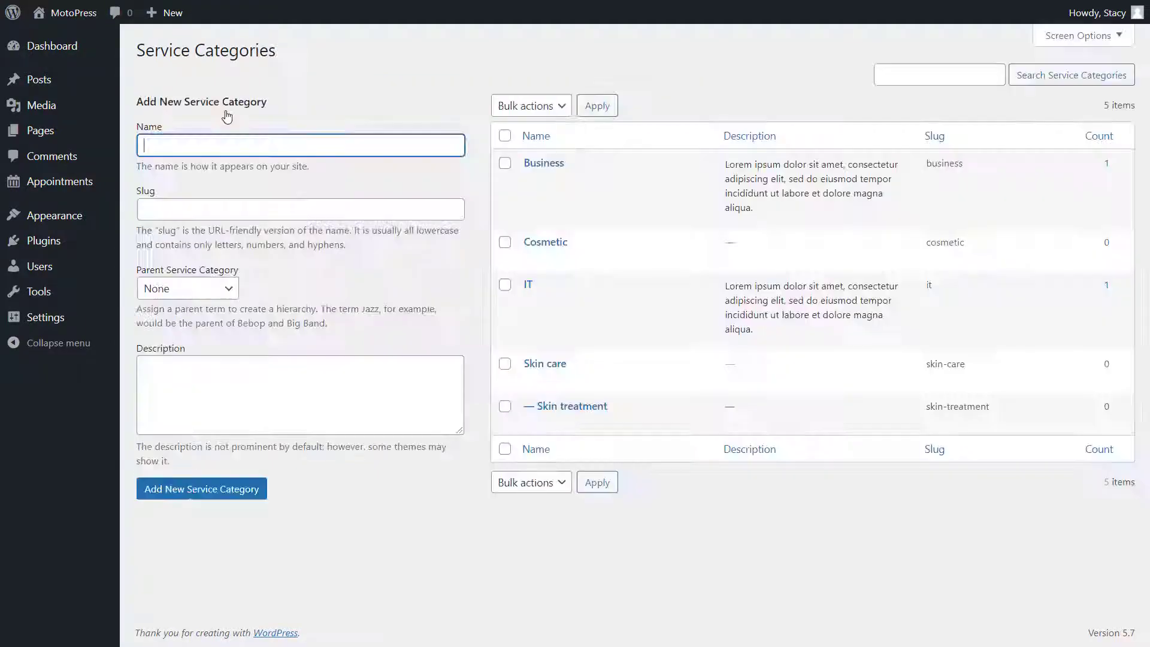
Look up the ID and slug of the Skin treatment service category.
{"action": "mouse_move", "coordinate": [591, 407]}
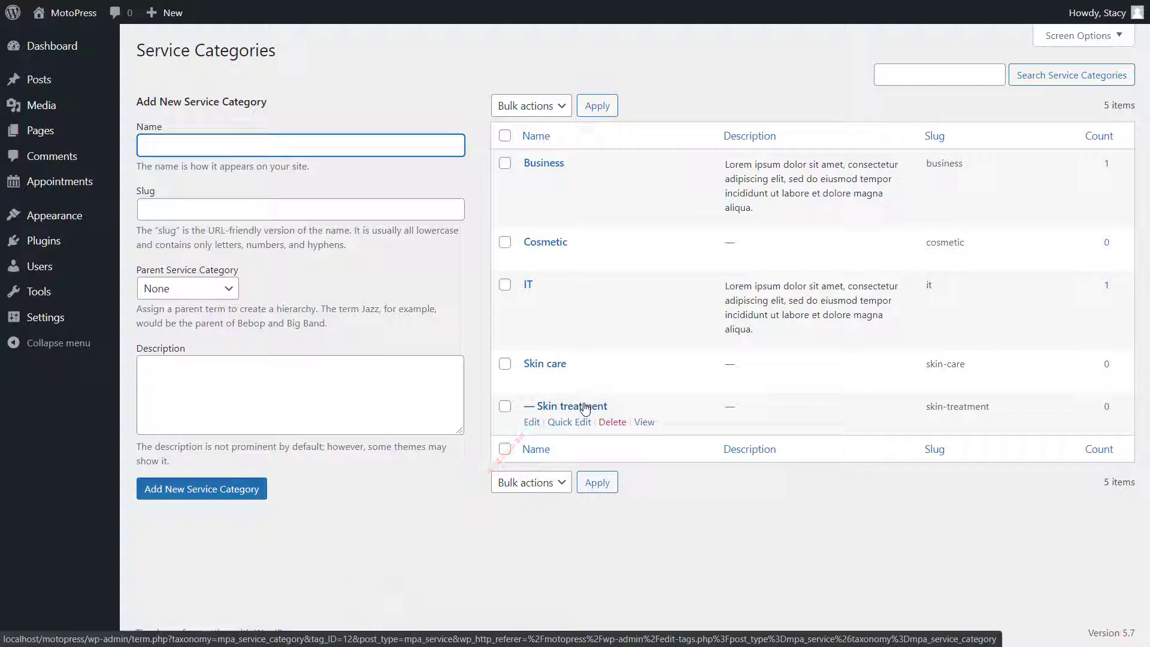
{"action": "left_click", "coordinate": [580, 422]}
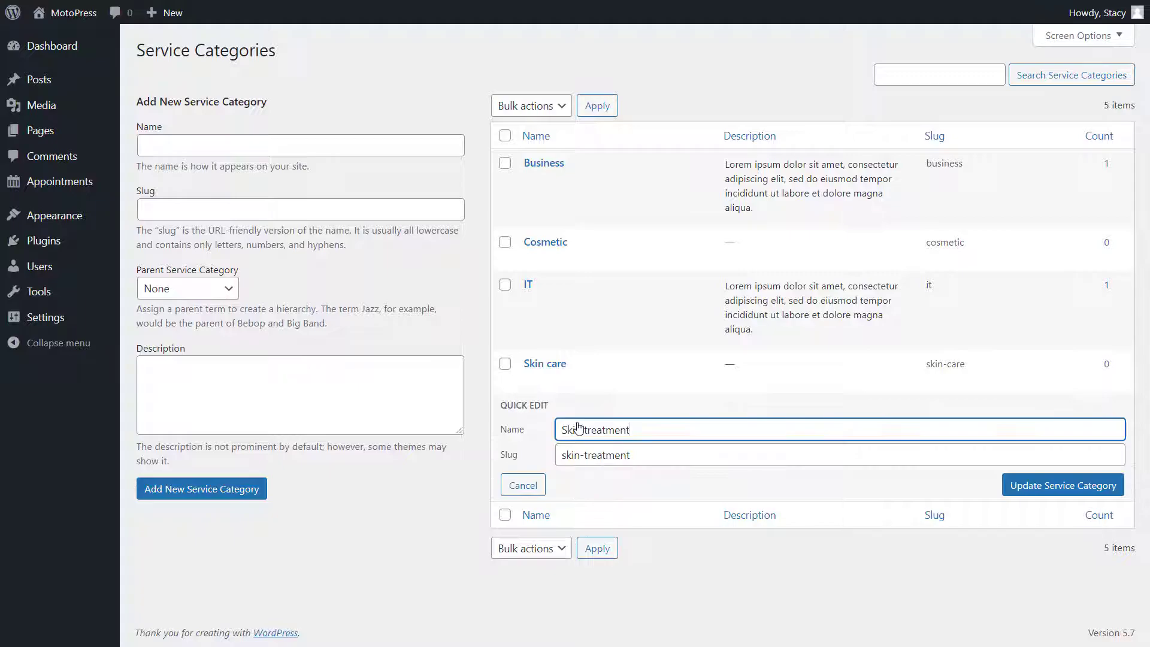
{"action": "left_click", "coordinate": [630, 454]}
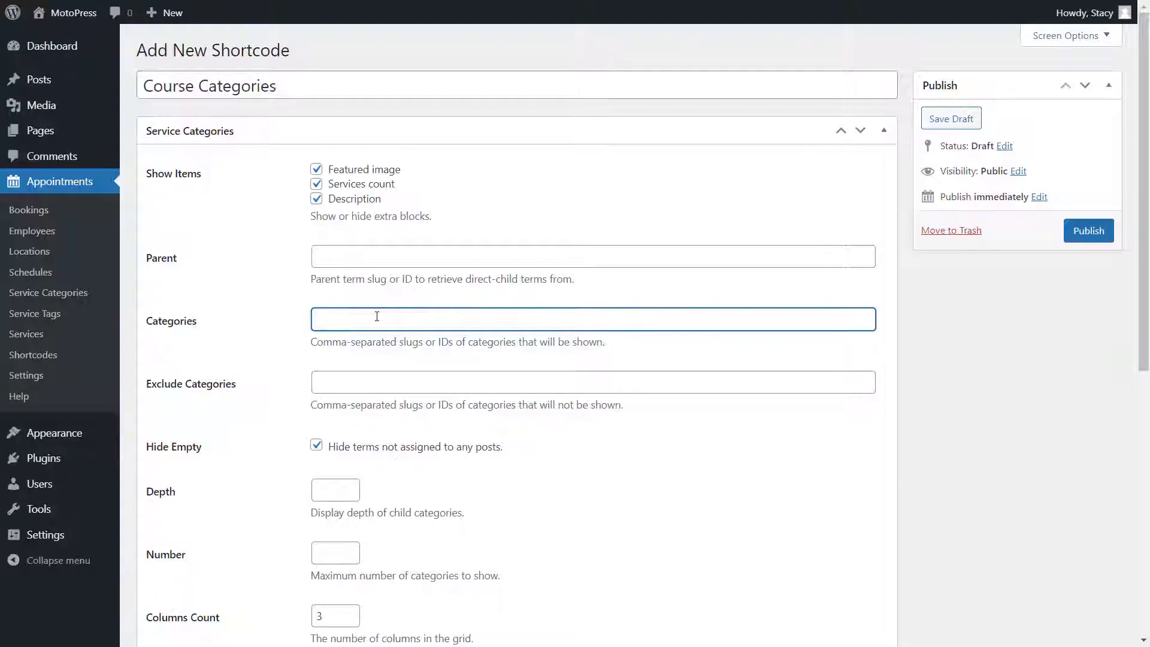
Leave the Course Categories filters empty, keep terms without posts hidden and set the child category depth to 1.
{"action": "left_click", "coordinate": [384, 389]}
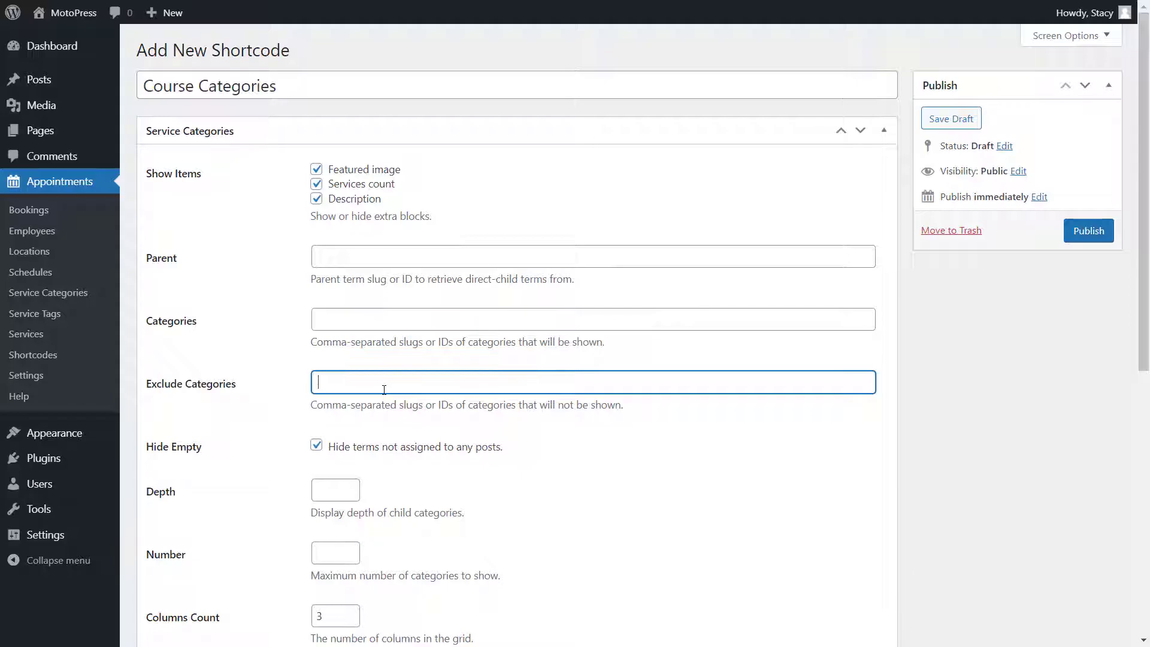
{"action": "scroll", "coordinate": [385, 390], "scroll_direction": "down", "scroll_amount": 2}
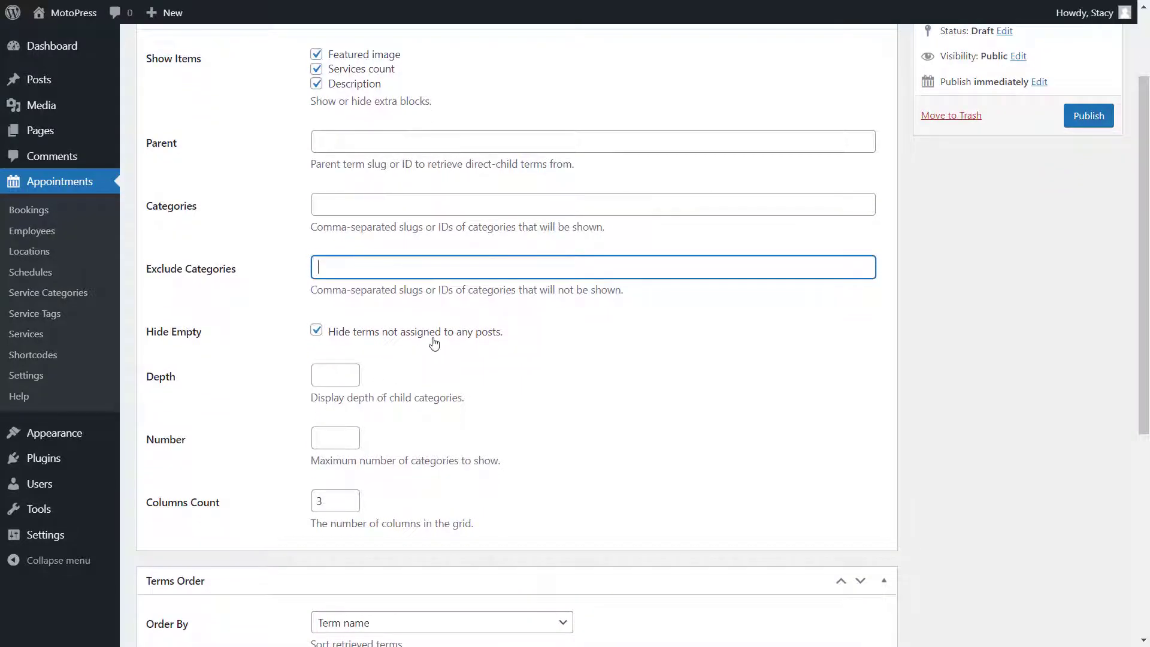
{"action": "left_click", "coordinate": [434, 344]}
{"action": "left_click", "coordinate": [435, 343]}
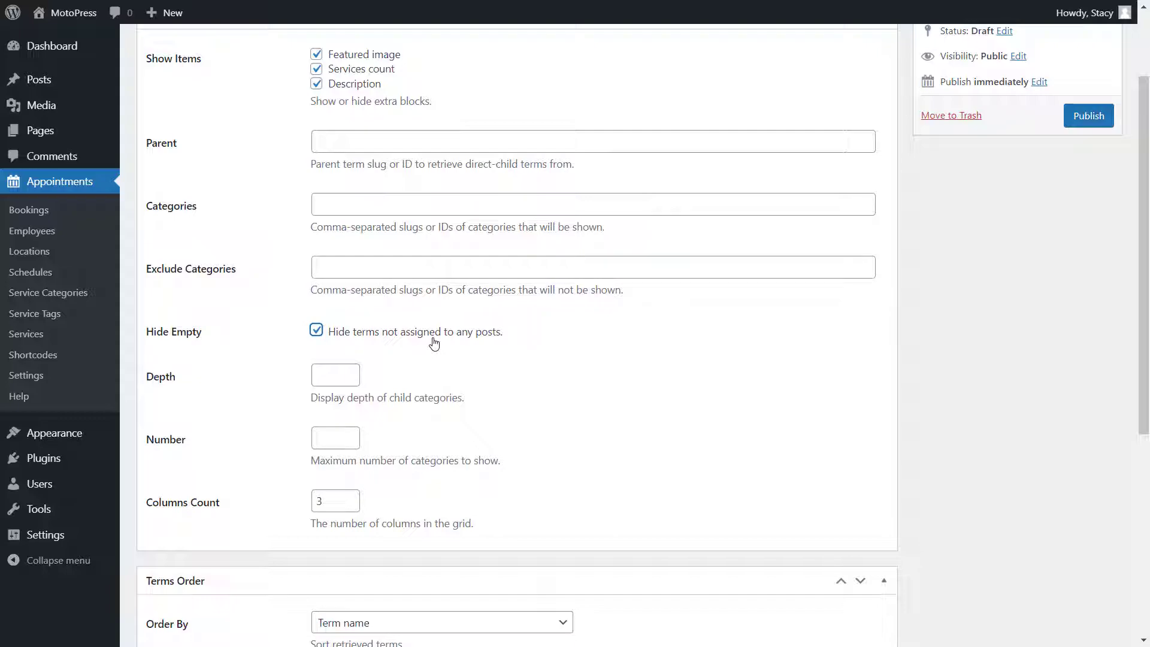
{"action": "left_click", "coordinate": [320, 375]}
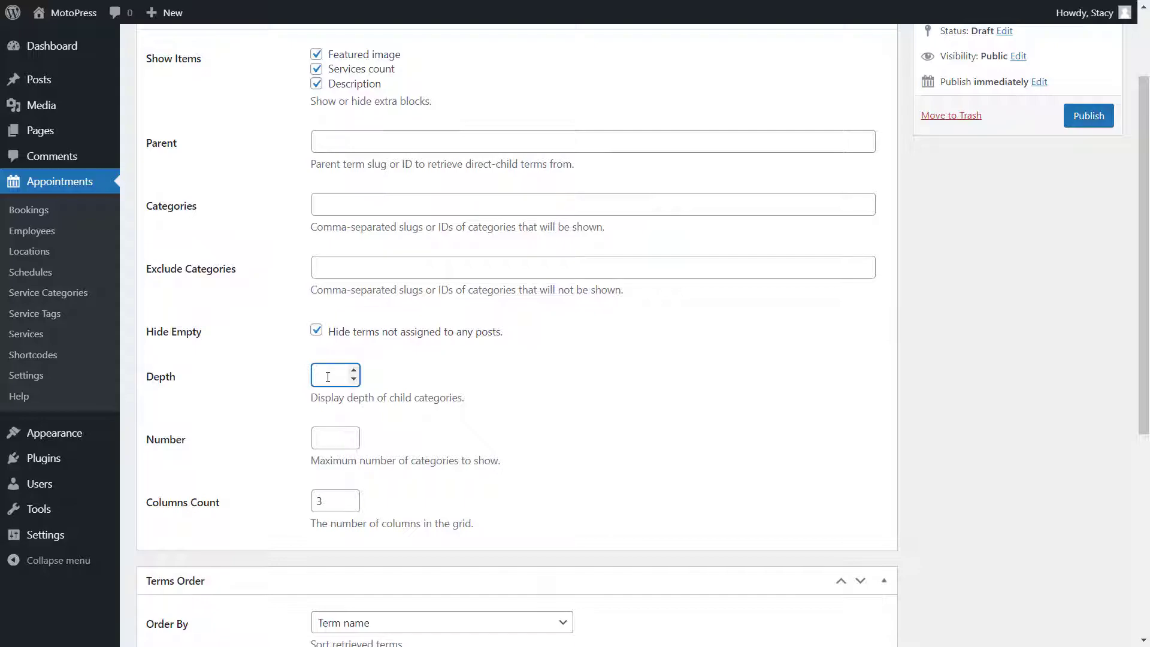
{"action": "type", "text": "1"}
Leave the maximum number of categories empty and set the Course Categories columns count to 2.
{"action": "left_click", "coordinate": [329, 438]}
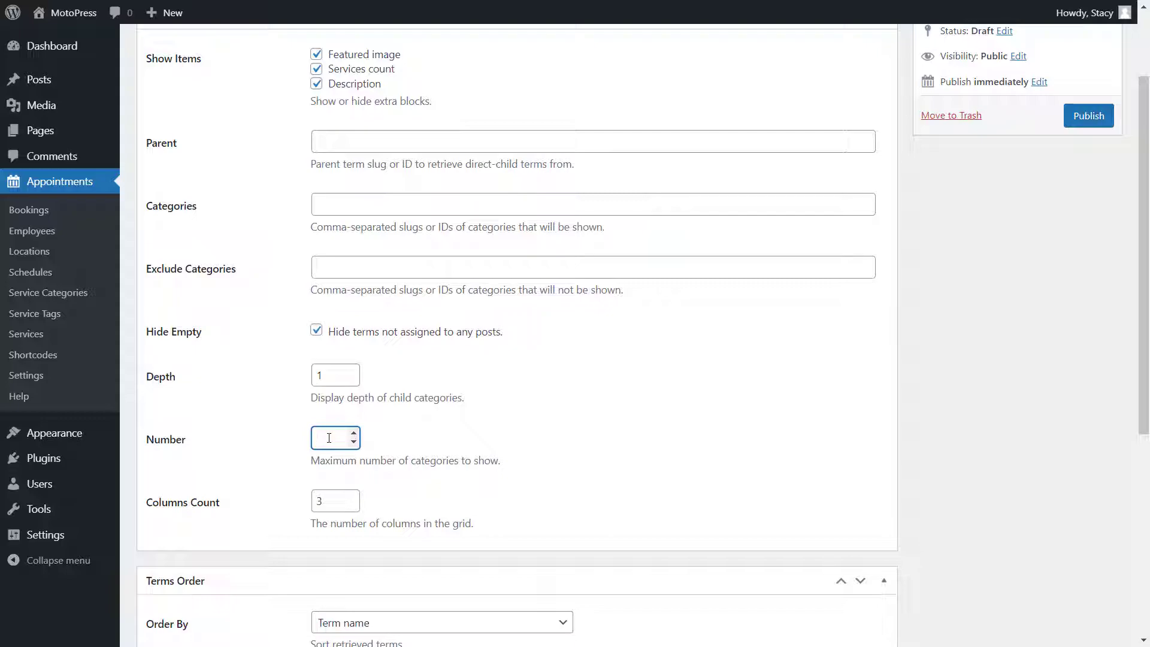
{"action": "left_click", "coordinate": [336, 501]}
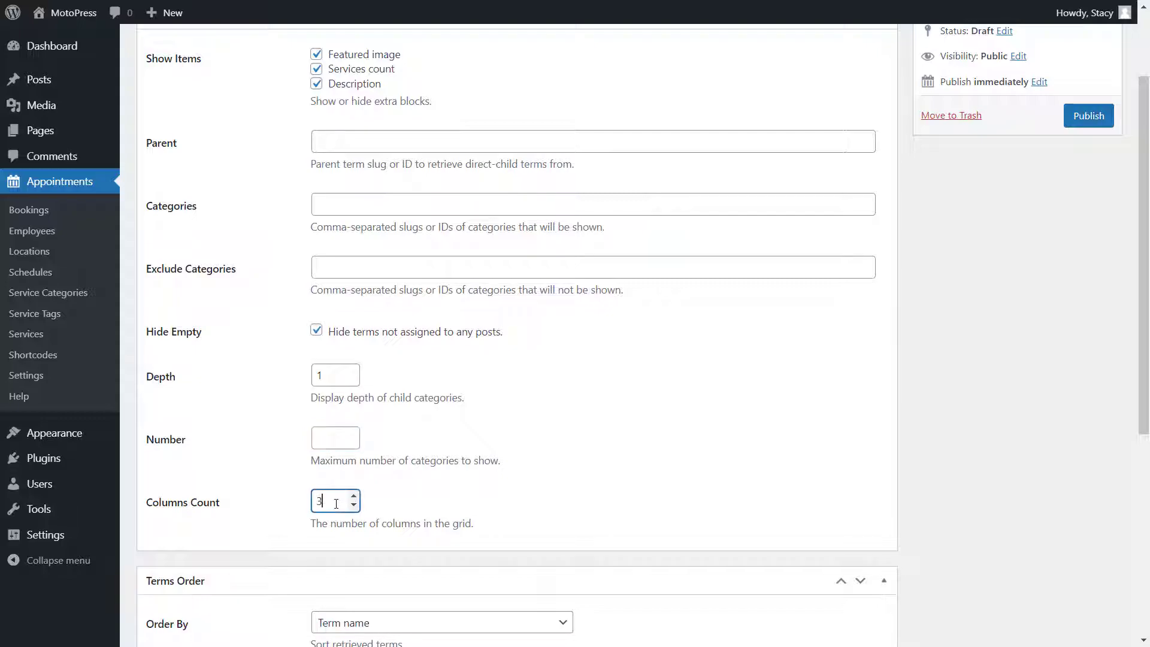
{"action": "left_click", "coordinate": [353, 506]}
{"action": "left_click", "coordinate": [421, 500]}
Review the sorting options for the category terms and keep them ordered by term name.
{"action": "scroll", "coordinate": [422, 502], "scroll_direction": "down", "scroll_amount": 3}
{"action": "scroll", "coordinate": [423, 504], "scroll_direction": "down", "scroll_amount": 3}
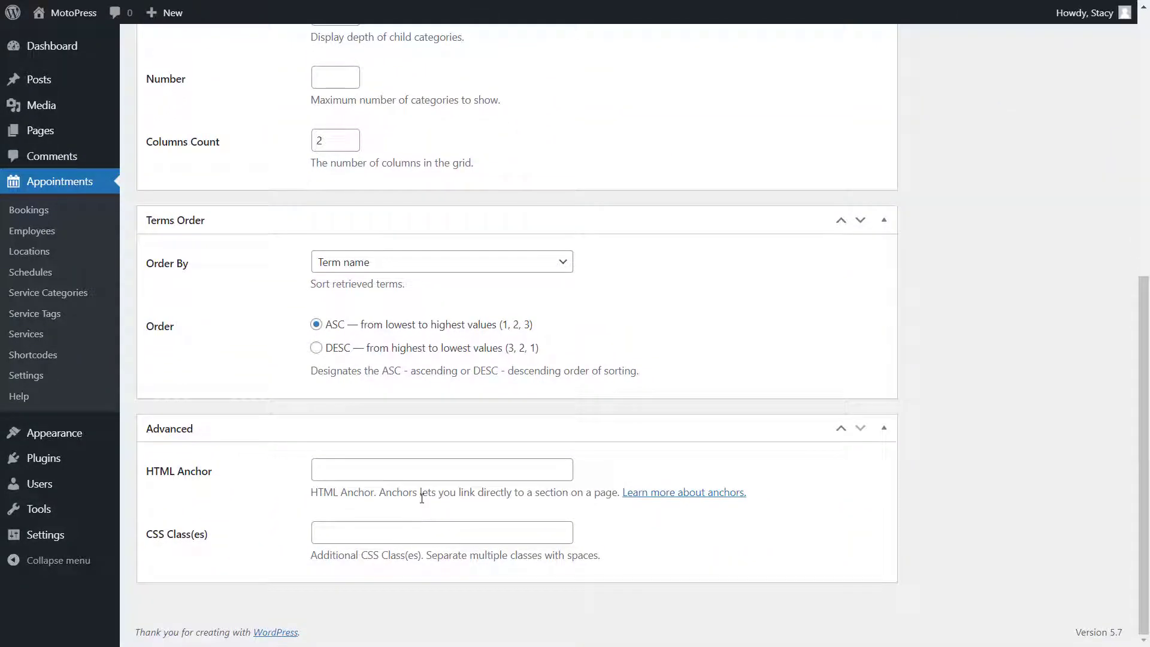
{"action": "left_click", "coordinate": [564, 266]}
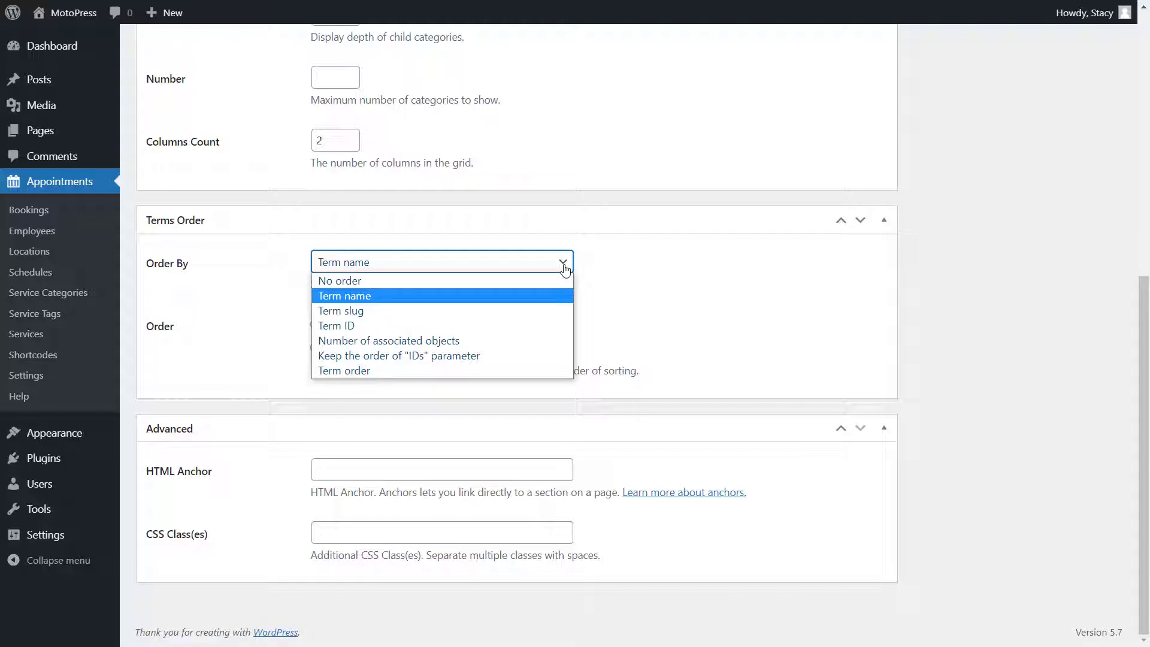
{"action": "left_click", "coordinate": [613, 275]}
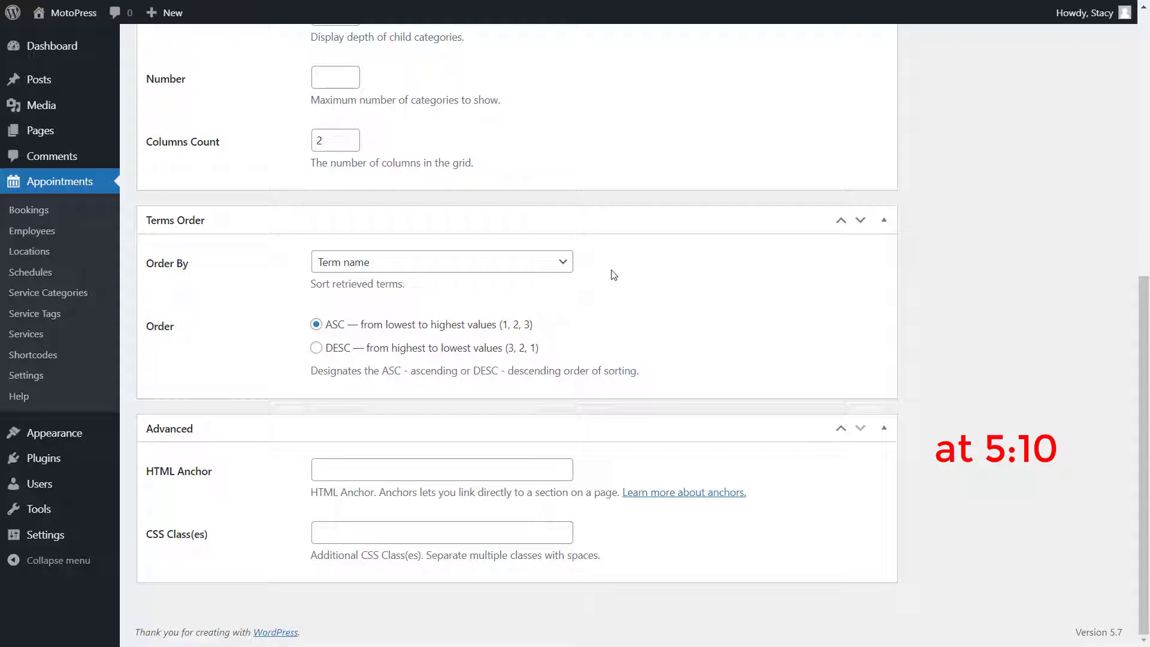
Publish the Course Categories shortcode and update the Shortcodes page with [mpa_service_categories post="course-categories"] in its shortcode block.
{"action": "scroll", "coordinate": [613, 273], "scroll_direction": "up", "scroll_amount": 8}
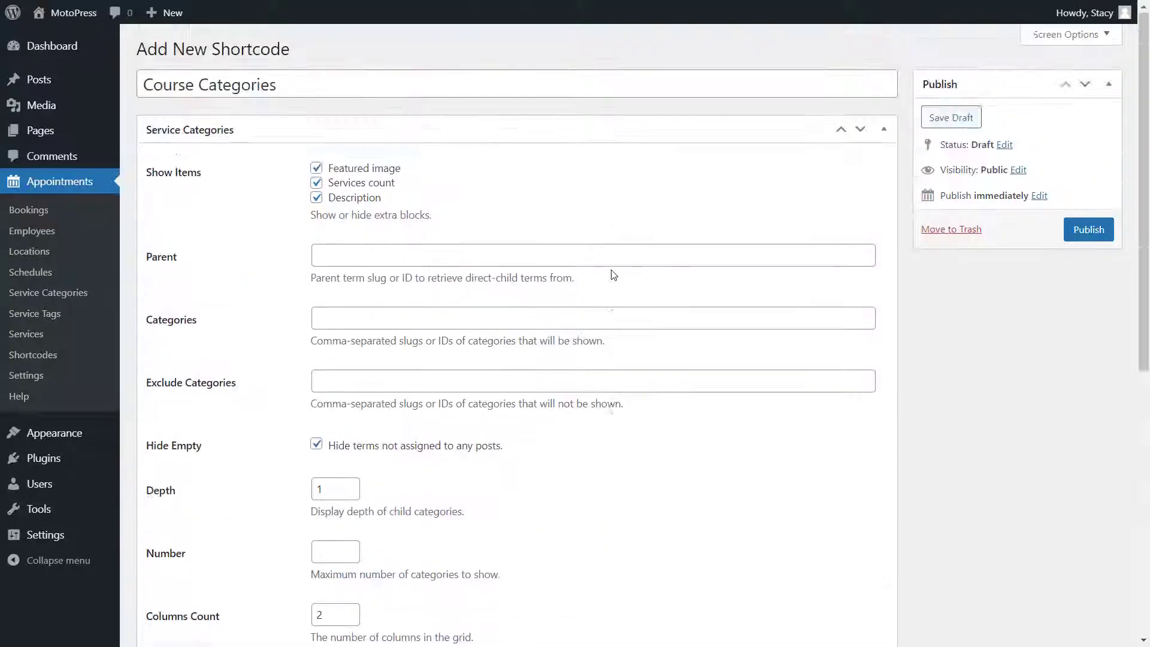
{"action": "left_click", "coordinate": [1089, 231]}
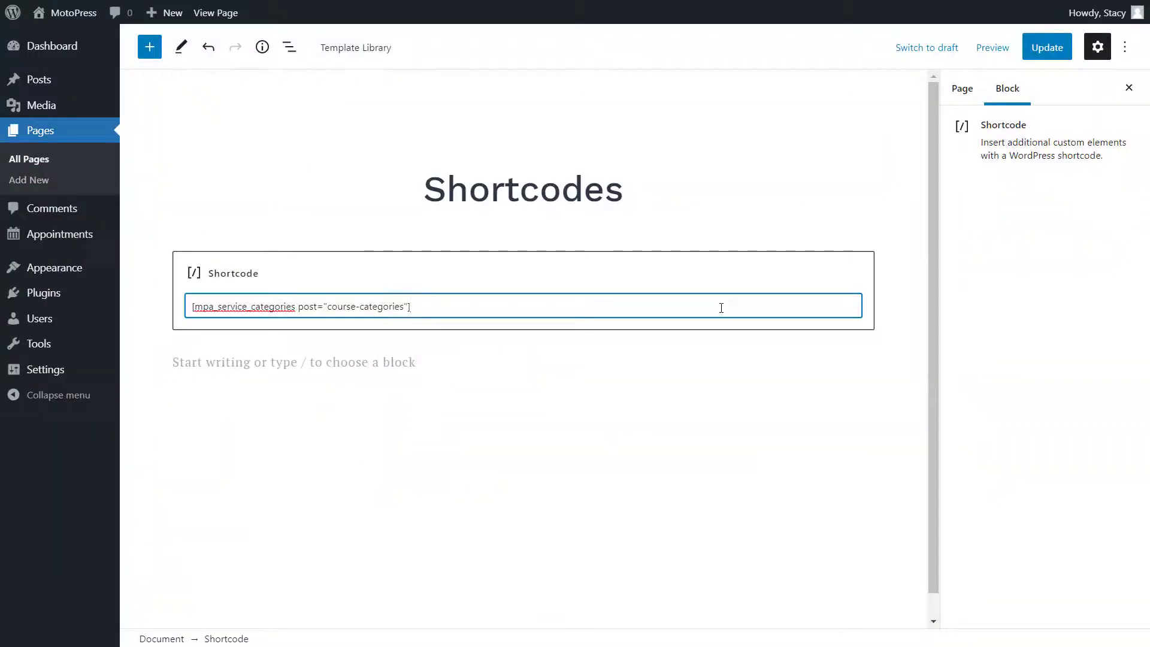
{"action": "left_click", "coordinate": [1040, 50]}
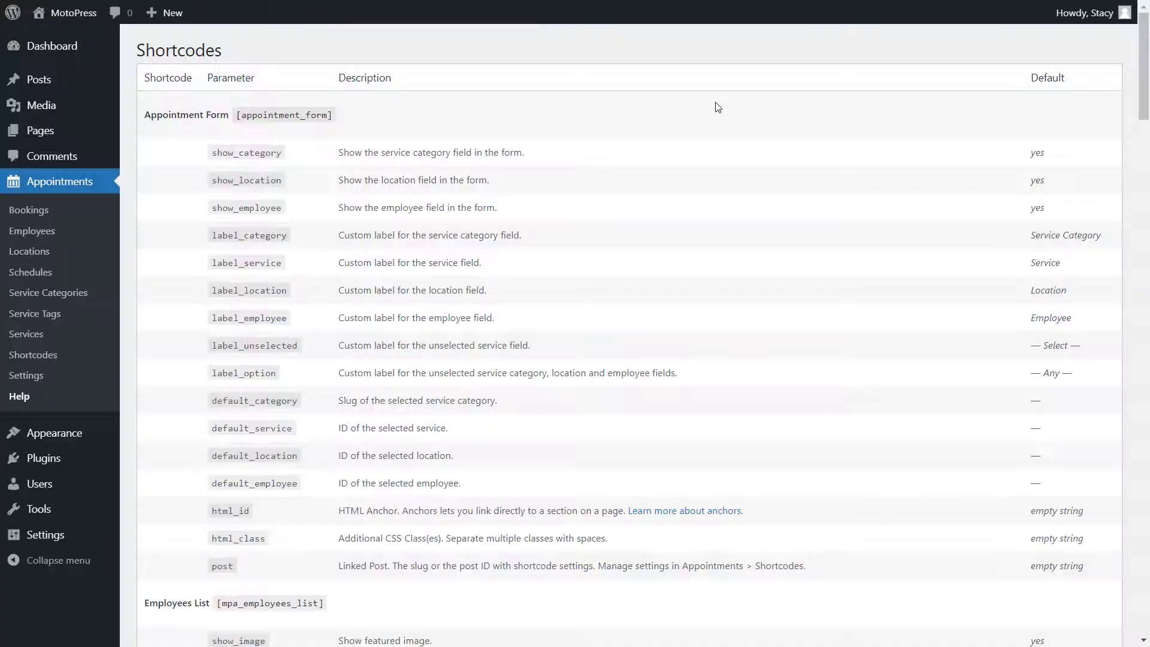
Look through the shortcode reference for the employee shortcodes and their parameters, down to Employee Additional Information.
{"action": "scroll", "coordinate": [717, 107], "scroll_direction": "down", "scroll_amount": 10}
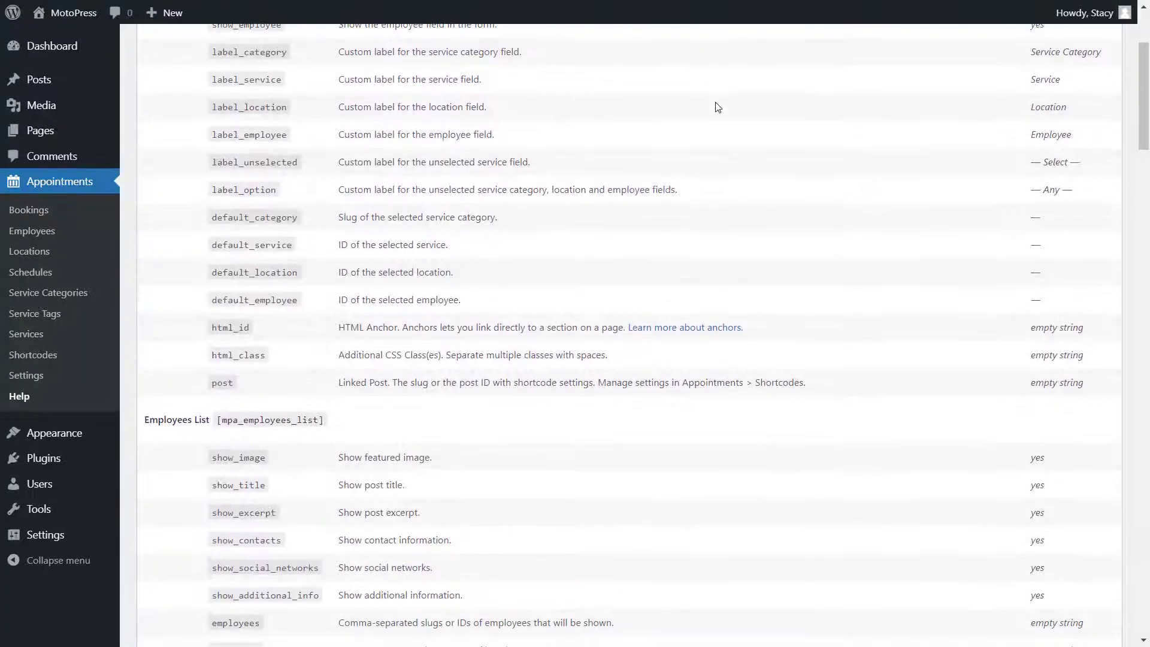
{"action": "scroll", "coordinate": [717, 107], "scroll_direction": "down", "scroll_amount": 10}
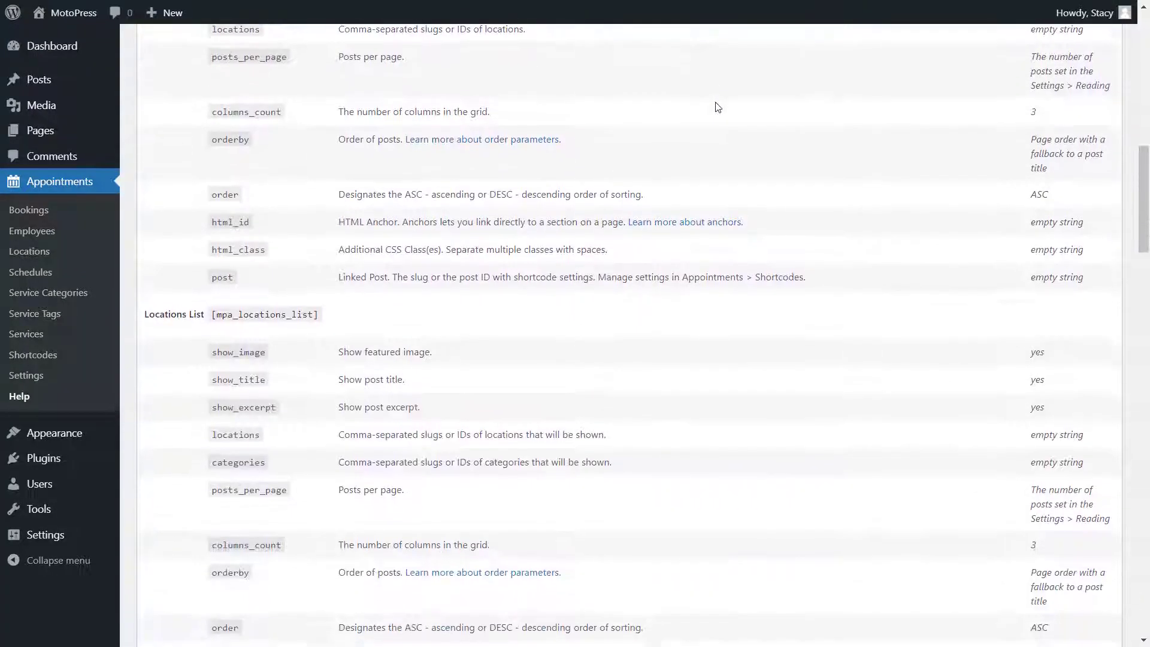
{"action": "scroll", "coordinate": [717, 107], "scroll_direction": "down", "scroll_amount": 12}
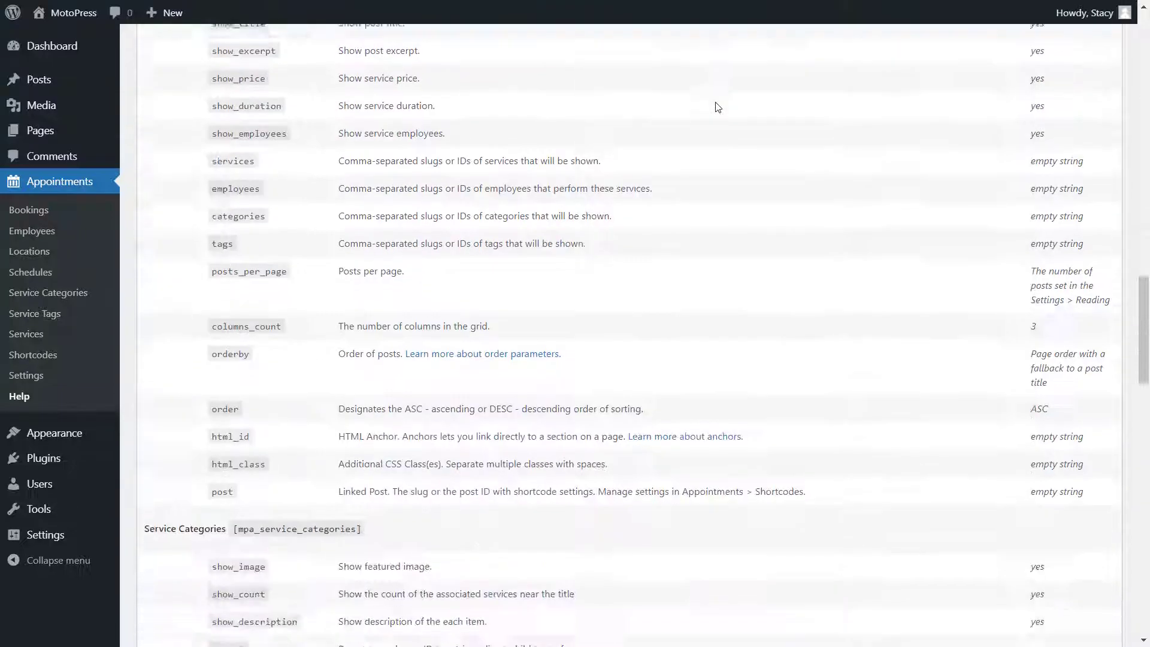
{"action": "scroll", "coordinate": [718, 107], "scroll_direction": "down", "scroll_amount": 9}
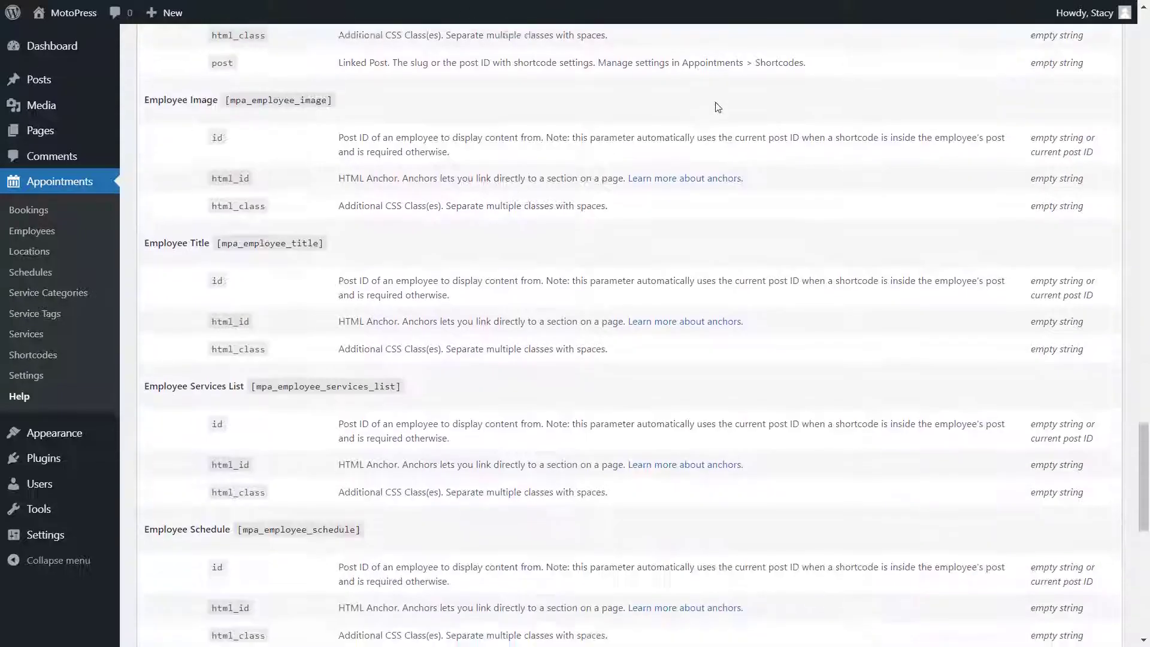
{"action": "scroll", "coordinate": [718, 107], "scroll_direction": "down", "scroll_amount": 1}
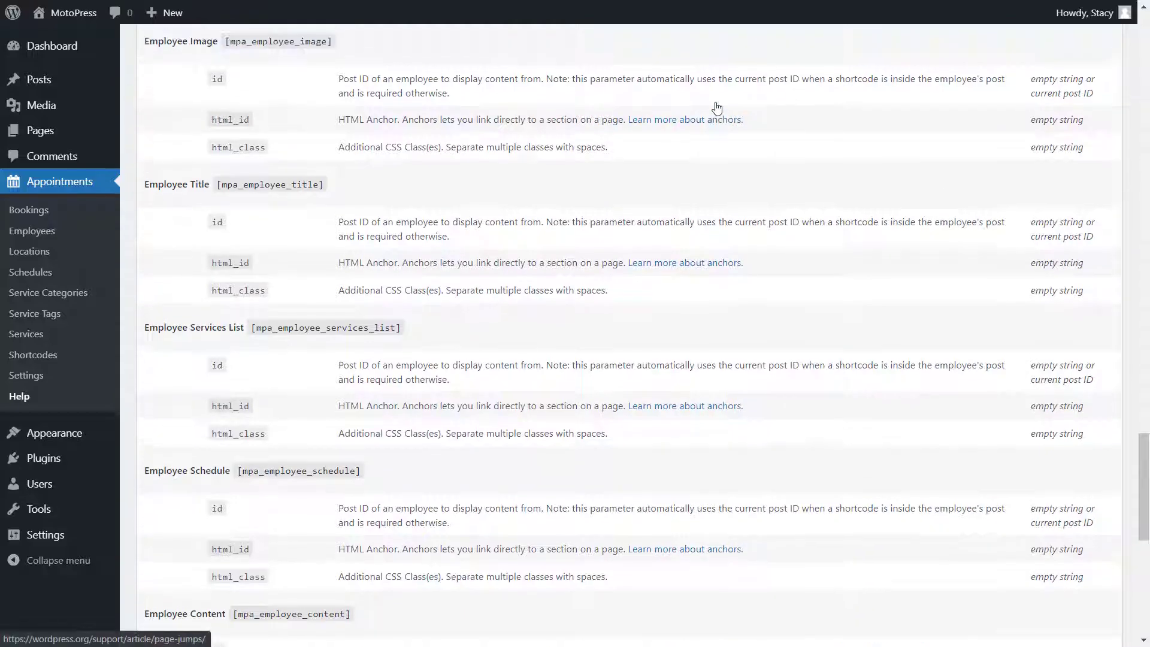
{"action": "scroll", "coordinate": [717, 107], "scroll_direction": "down", "scroll_amount": 3}
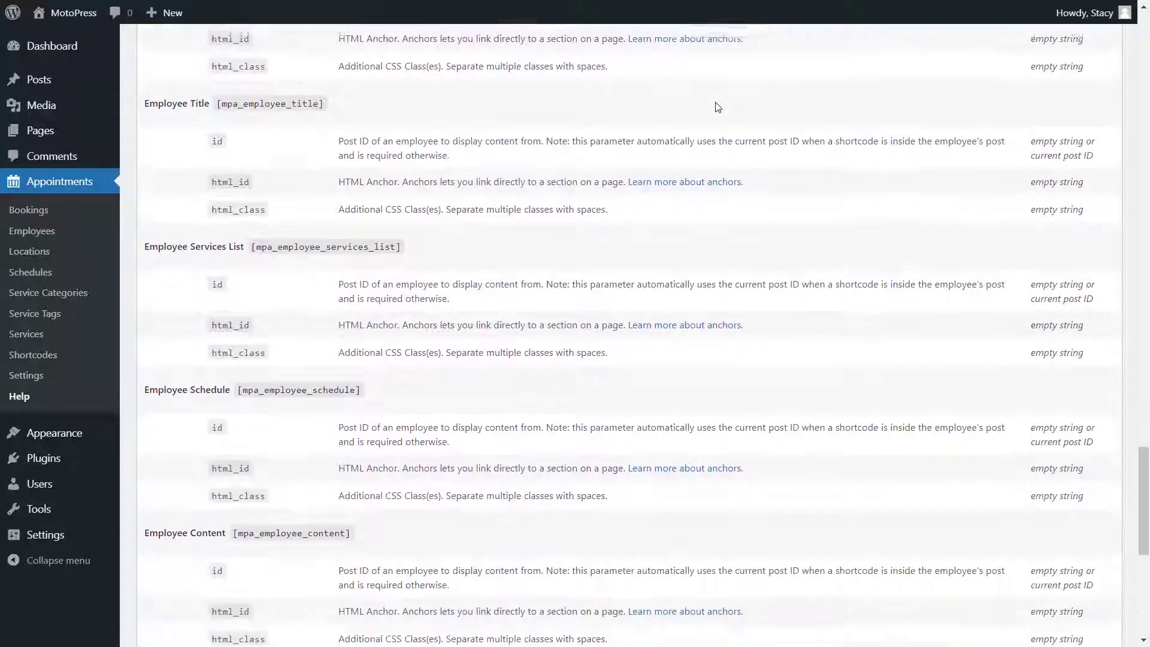
{"action": "scroll", "coordinate": [488, 249], "scroll_direction": "down", "scroll_amount": 2}
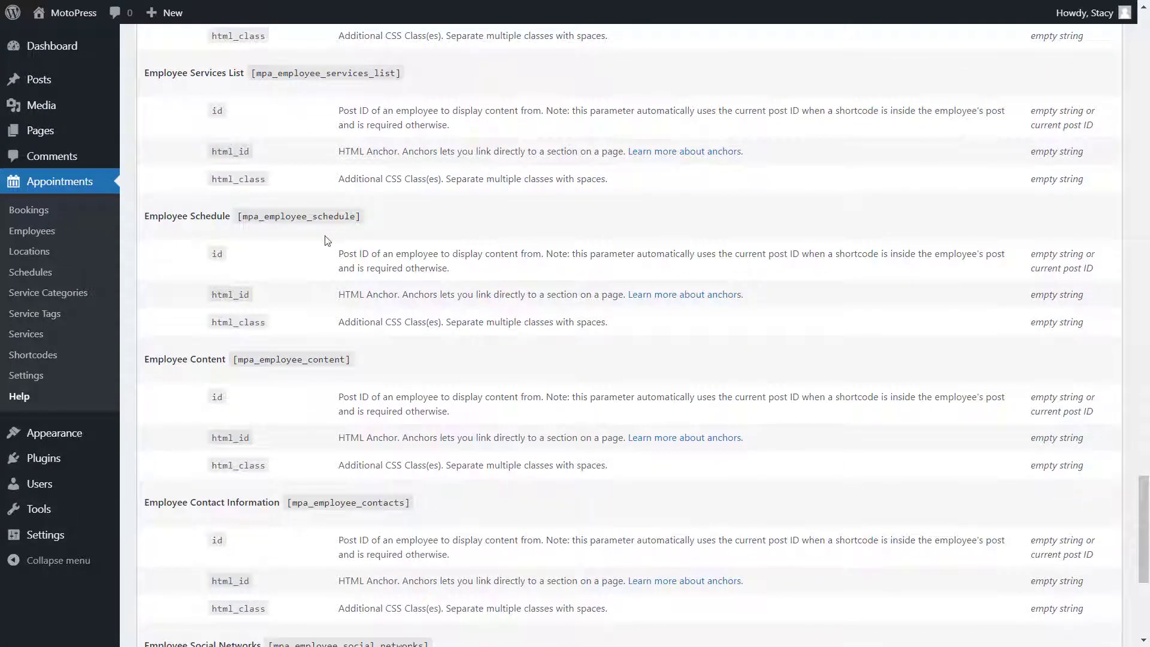
{"action": "scroll", "coordinate": [325, 242], "scroll_direction": "down", "scroll_amount": 1}
{"action": "scroll", "coordinate": [311, 264], "scroll_direction": "down", "scroll_amount": 2}
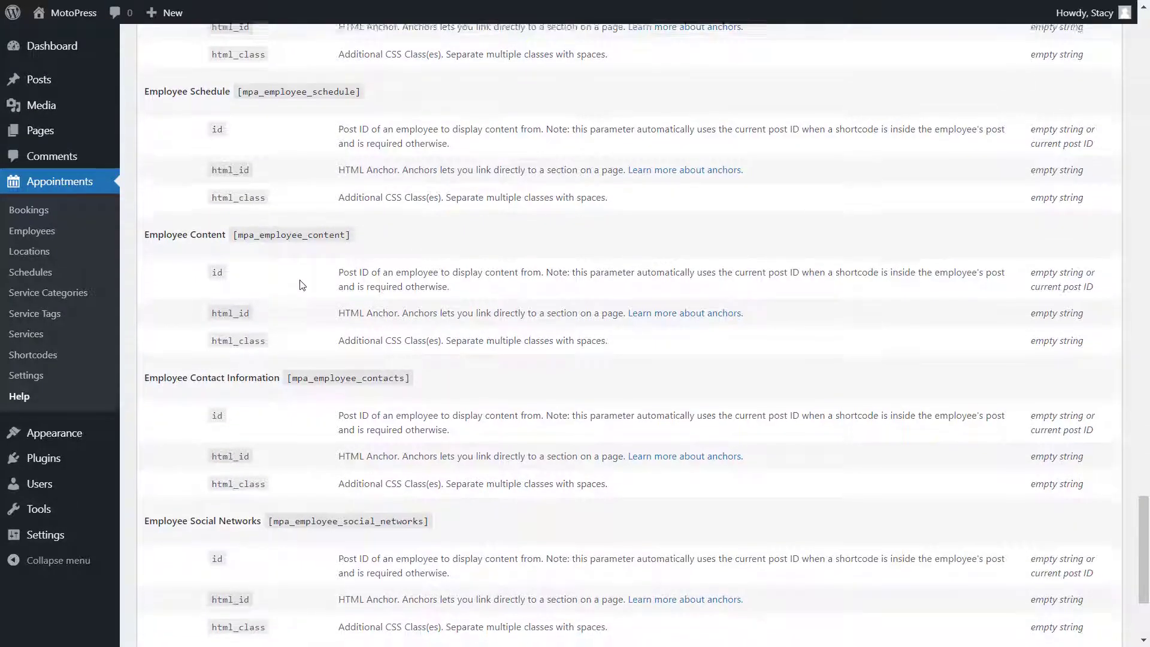
{"action": "scroll", "coordinate": [331, 386], "scroll_direction": "down", "scroll_amount": 3}
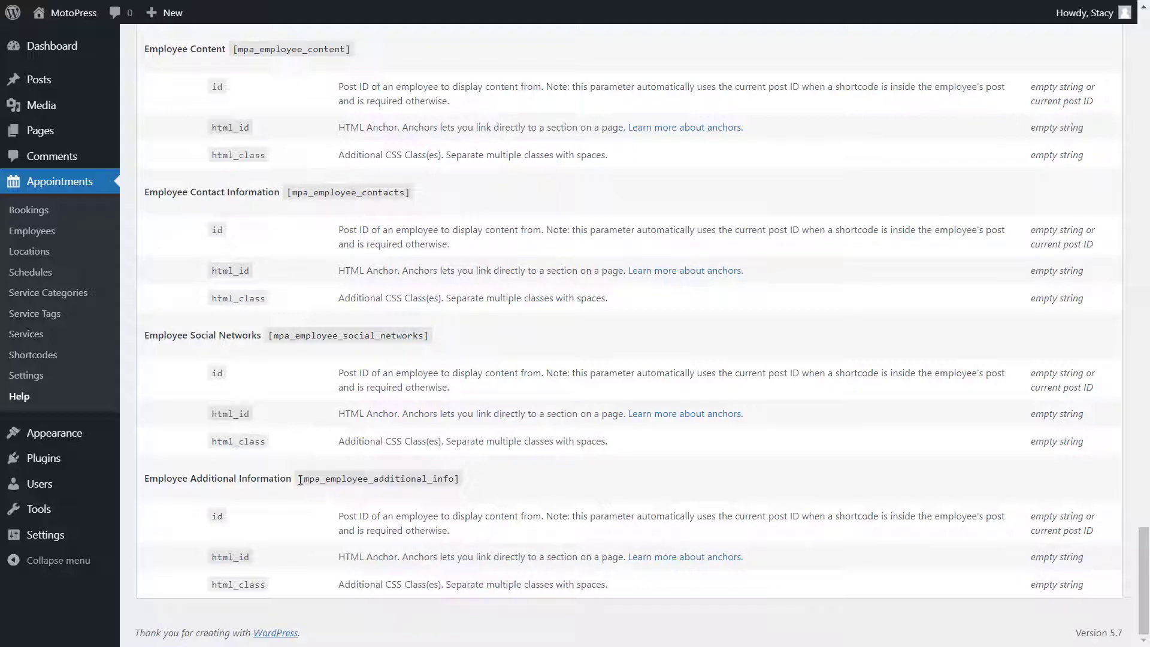
Copy the [mpa_employee_additional_info] shortcode from the reference and open the Employee page for editing.
{"action": "left_click_drag", "start_coordinate": [299, 478], "coordinate": [461, 487]}
{"action": "key", "text": "ctrl+c"}
{"action": "left_click", "coordinate": [59, 131]}
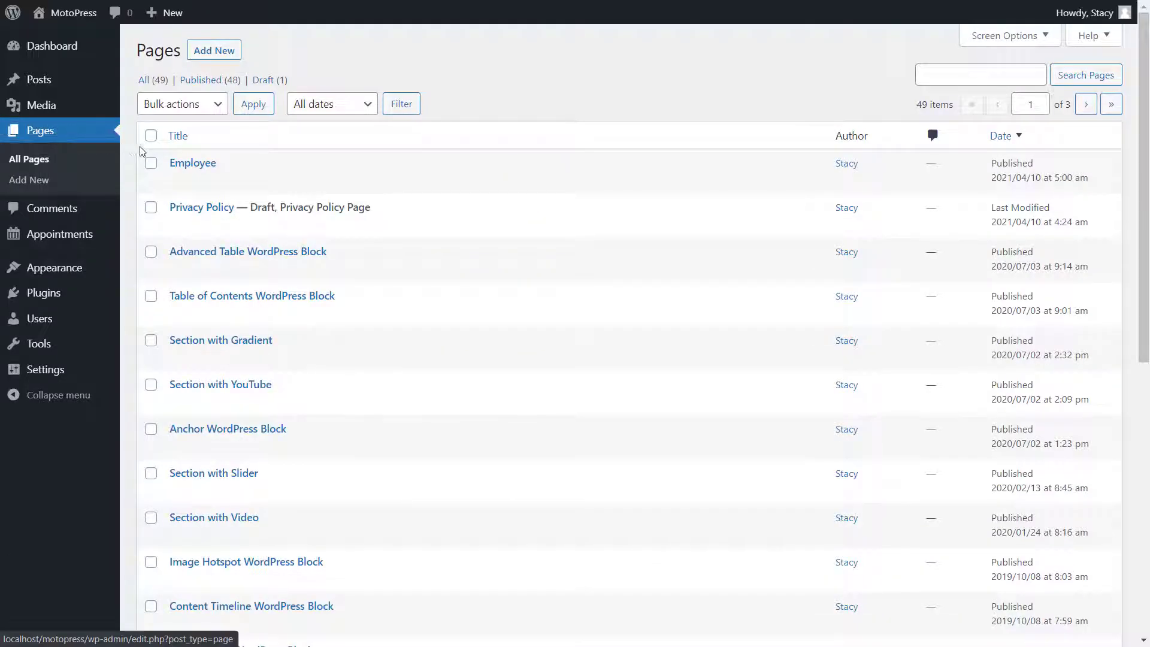
{"action": "left_click", "coordinate": [177, 163]}
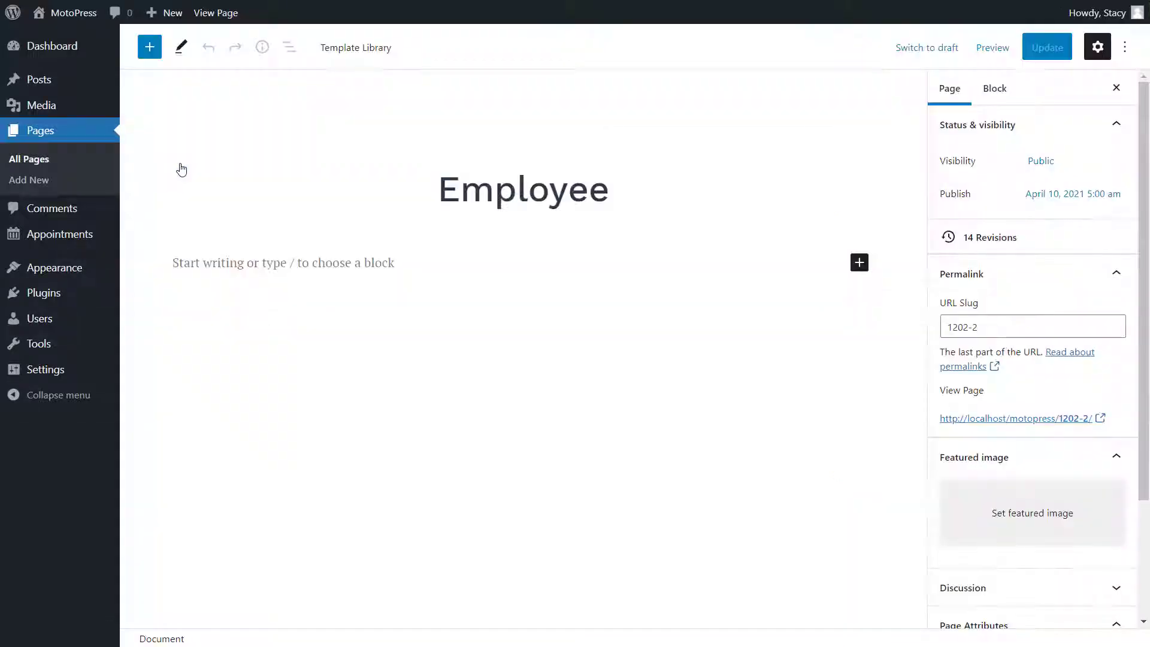
Add Shortcode blocks to the Employee page for the employee image, title, services list, schedule, content, contacts, social networks and additional info.
{"action": "left_click", "coordinate": [150, 47]}
{"action": "type", "text": "shor"}
{"action": "left_click", "coordinate": [151, 195]}
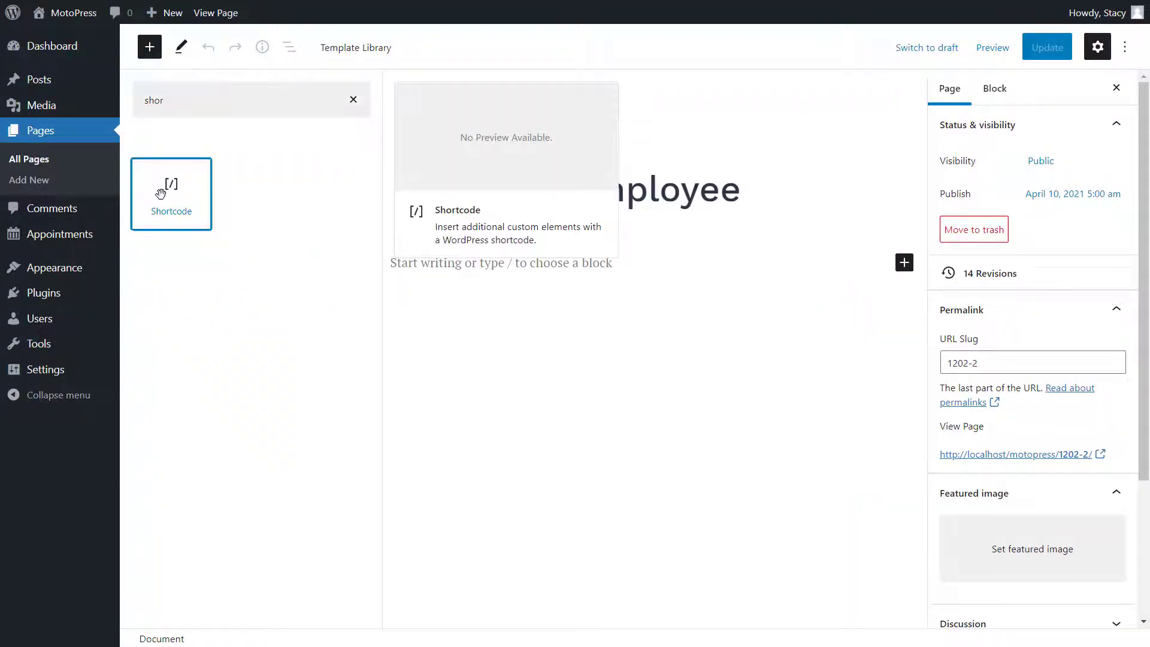
{"action": "key", "text": "ctrl+v"}
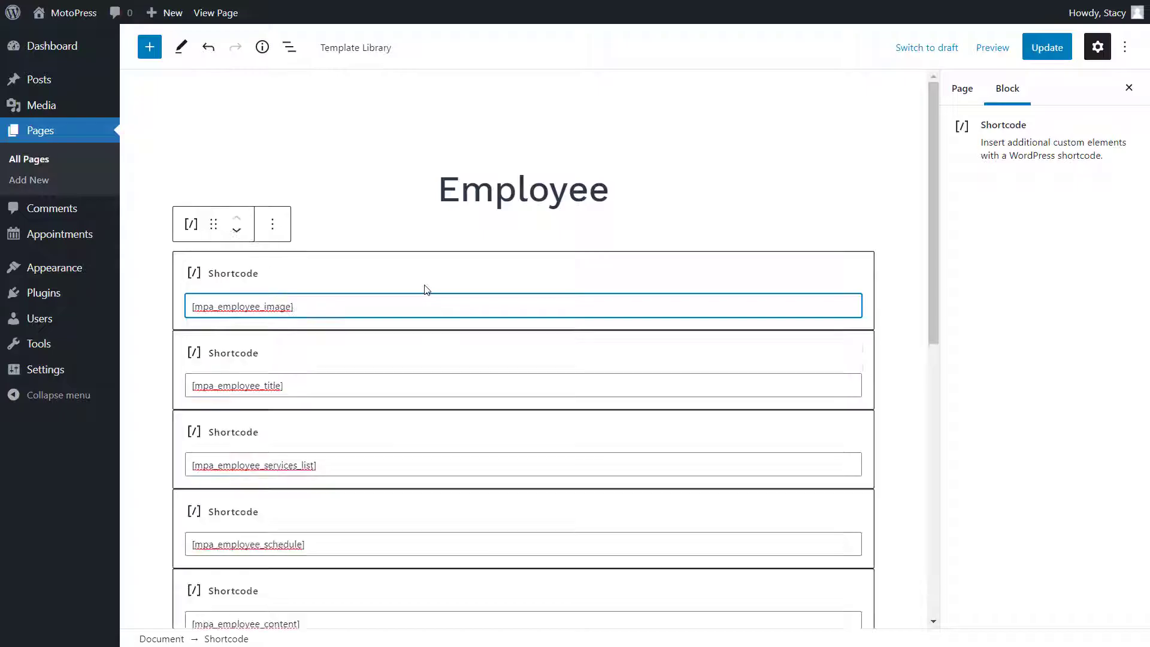
{"action": "scroll", "coordinate": [425, 286], "scroll_direction": "down", "scroll_amount": 1}
{"action": "scroll", "coordinate": [426, 290], "scroll_direction": "down", "scroll_amount": 8}
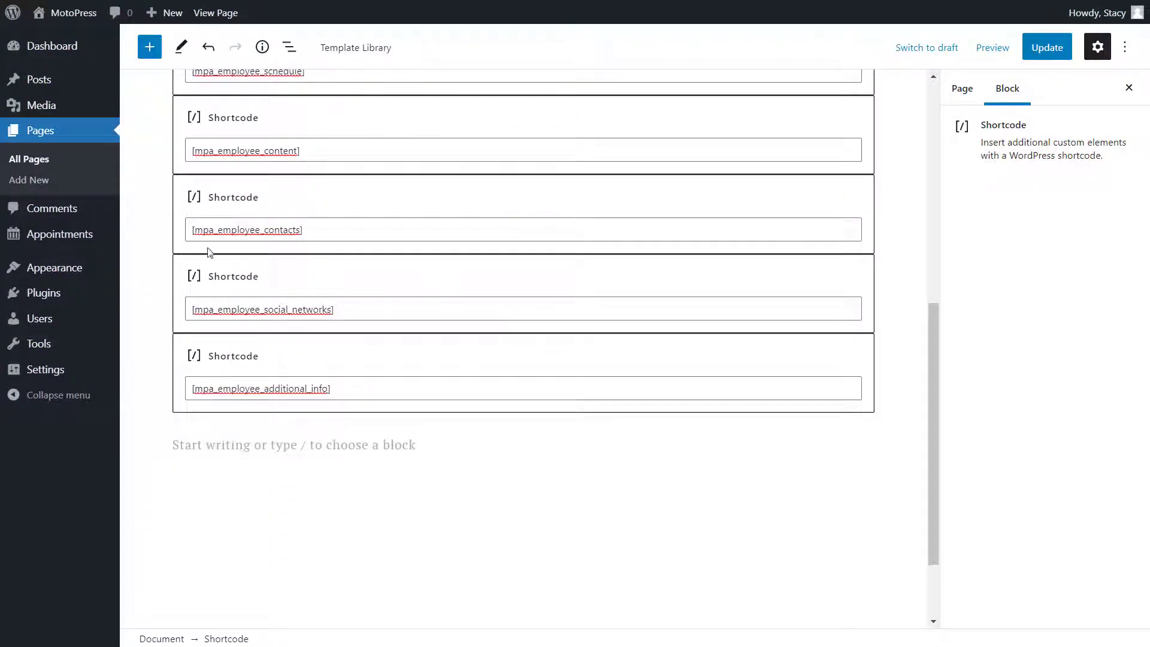
Look up the employee's ID and add id="1189" to the employee image, title and services list shortcodes.
{"action": "mouse_move", "coordinate": [114, 239]}
{"action": "left_click", "coordinate": [143, 257]}
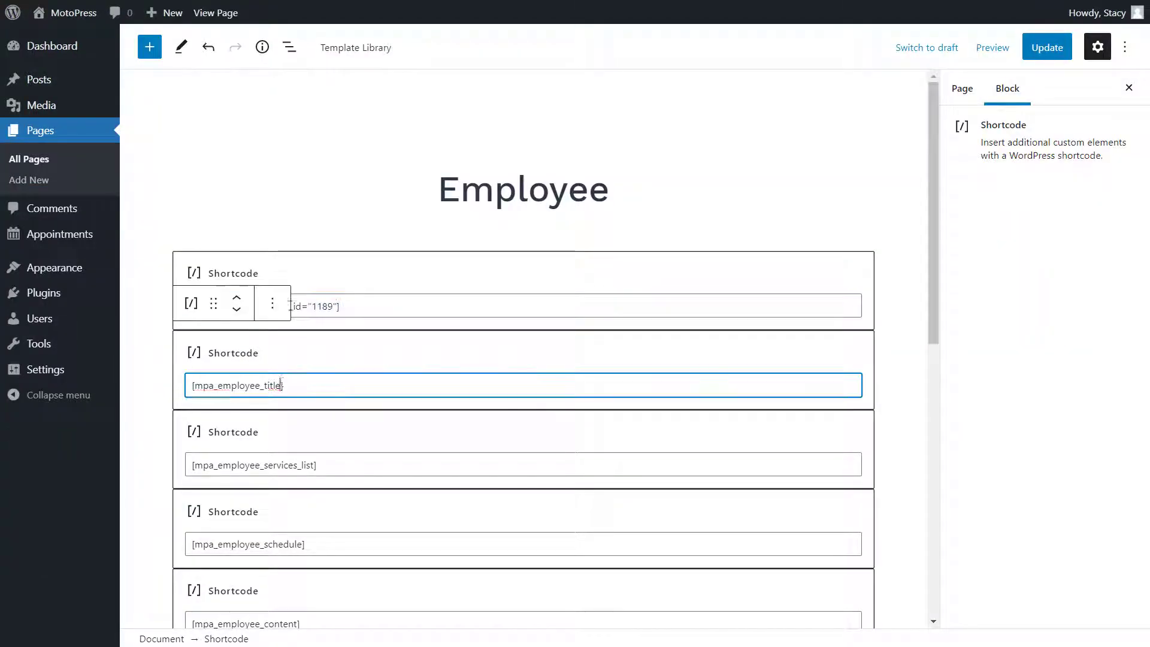
{"action": "type", "text": "id=\"1189\""}
{"action": "left_click", "coordinate": [311, 465]}
{"action": "type", "text": "id=\"1189\""}
{"action": "scroll", "coordinate": [311, 465], "scroll_direction": "down", "scroll_amount": 3}
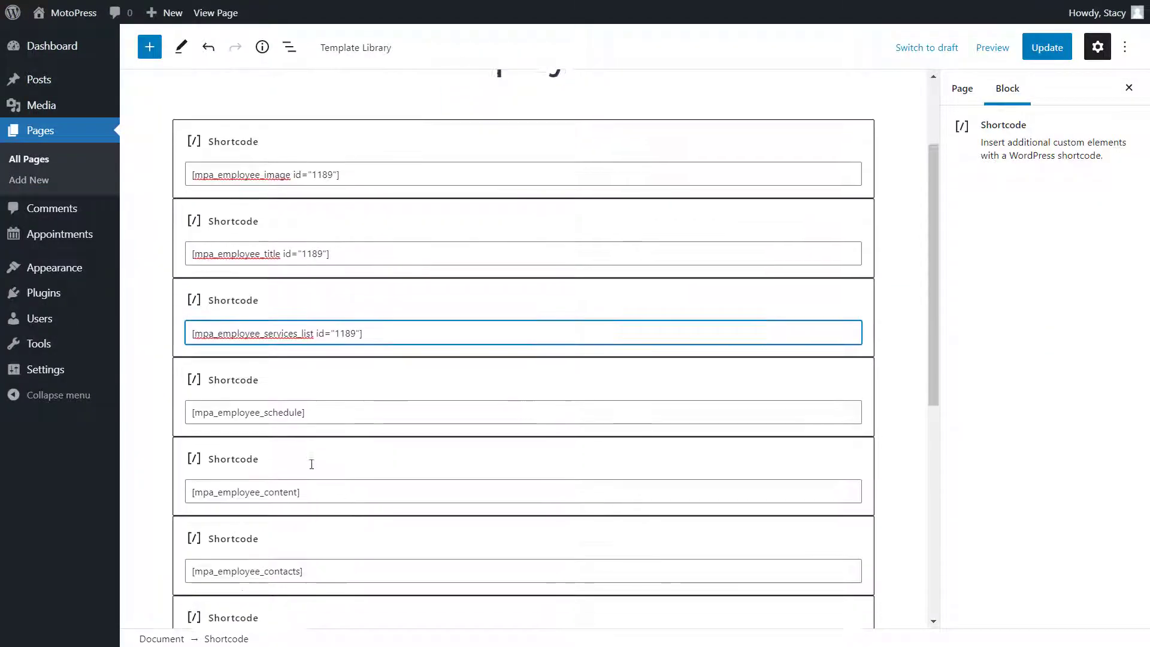
Add id="1189" to the employee schedule and employee content shortcodes.
{"action": "left_click", "coordinate": [303, 408]}
{"action": "key", "text": "ctrl+v"}
{"action": "left_click", "coordinate": [300, 476]}
{"action": "key", "text": "ctrl+v"}
{"action": "scroll", "coordinate": [301, 474], "scroll_direction": "down", "scroll_amount": 3}
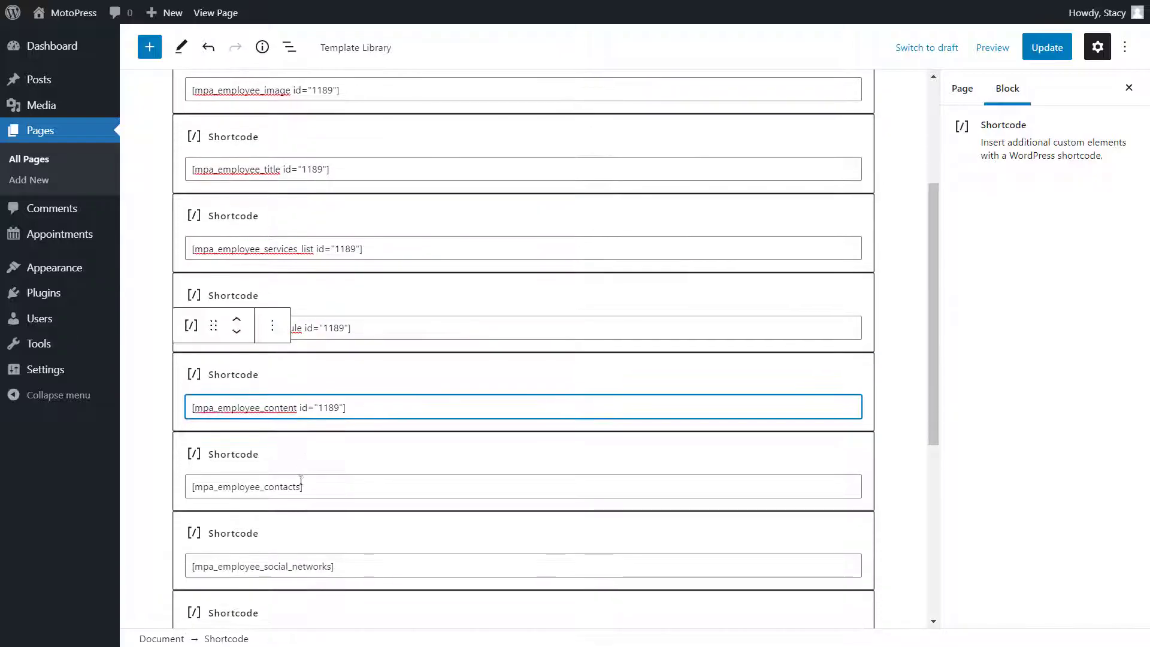
Add id="1189" to the employee contacts and social networks shortcodes and check the Employee page on the site.
{"action": "left_click", "coordinate": [300, 479]}
{"action": "type", "text": "id=\"1189\""}
{"action": "scroll", "coordinate": [300, 479], "scroll_direction": "down", "scroll_amount": 1}
{"action": "left_click", "coordinate": [328, 482]}
{"action": "type", "text": "id=\"1189\""}
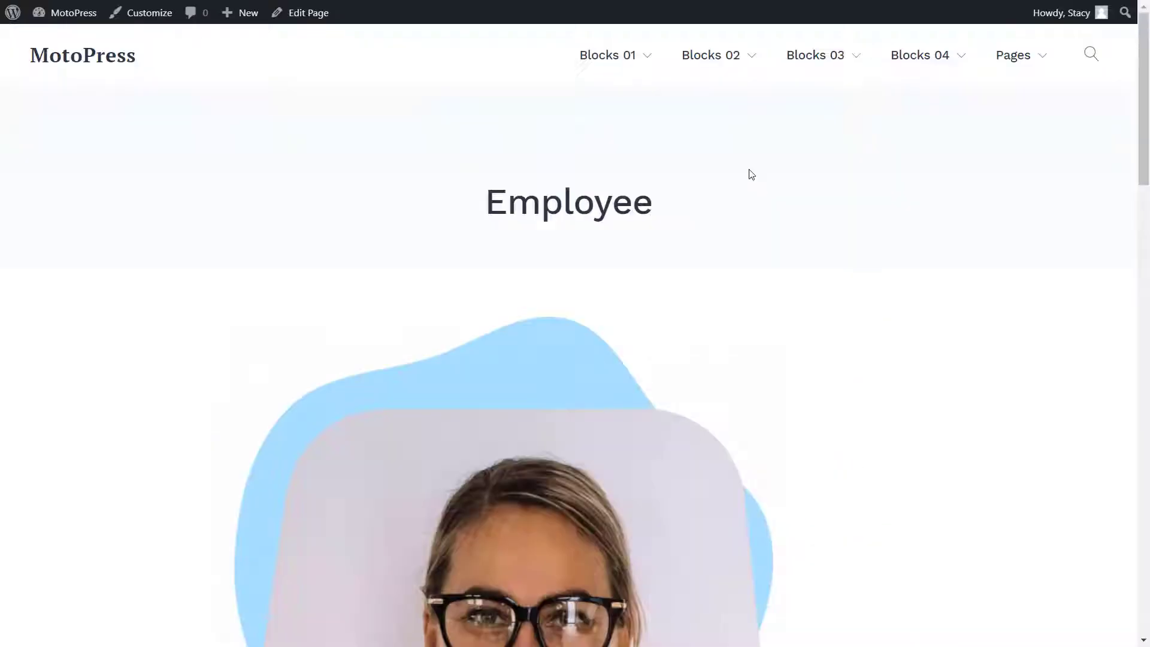
{"action": "scroll", "coordinate": [749, 169], "scroll_direction": "down", "scroll_amount": 10}
{"action": "scroll", "coordinate": [749, 173], "scroll_direction": "down", "scroll_amount": 5}
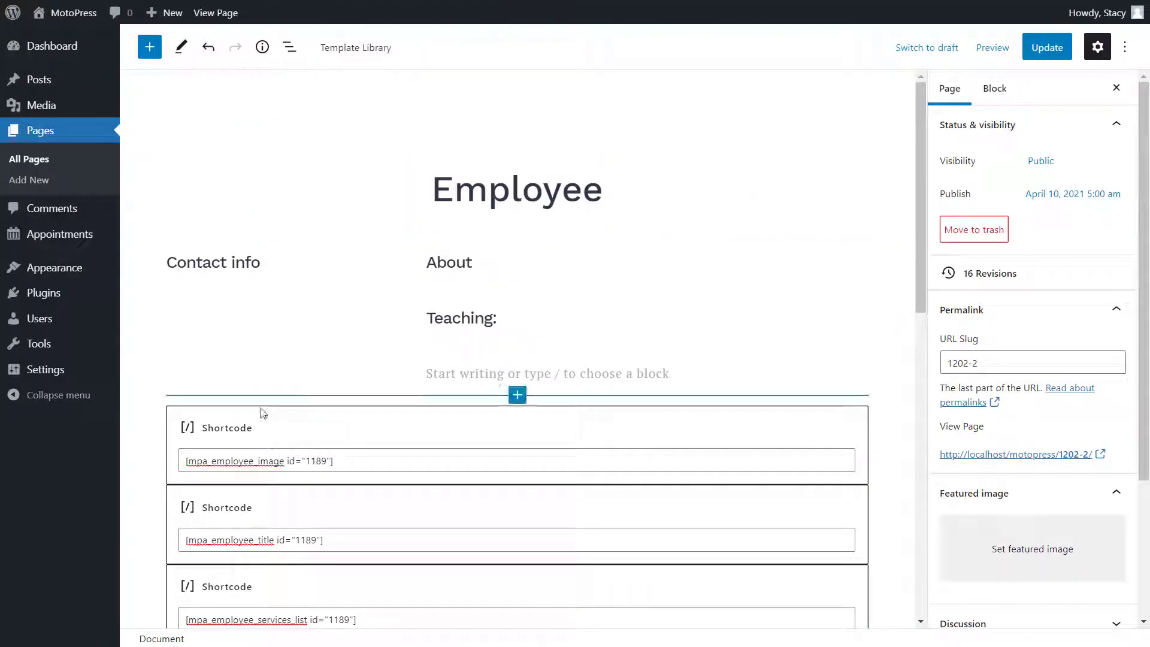
Arrange the shortcodes in columns: title and image above Contact info, contacts and social networks below it, content under About, services list and schedule under Teaching.
{"action": "left_click", "coordinate": [205, 429]}
{"action": "left_click_drag", "start_coordinate": [213, 378], "coordinate": [219, 264]}
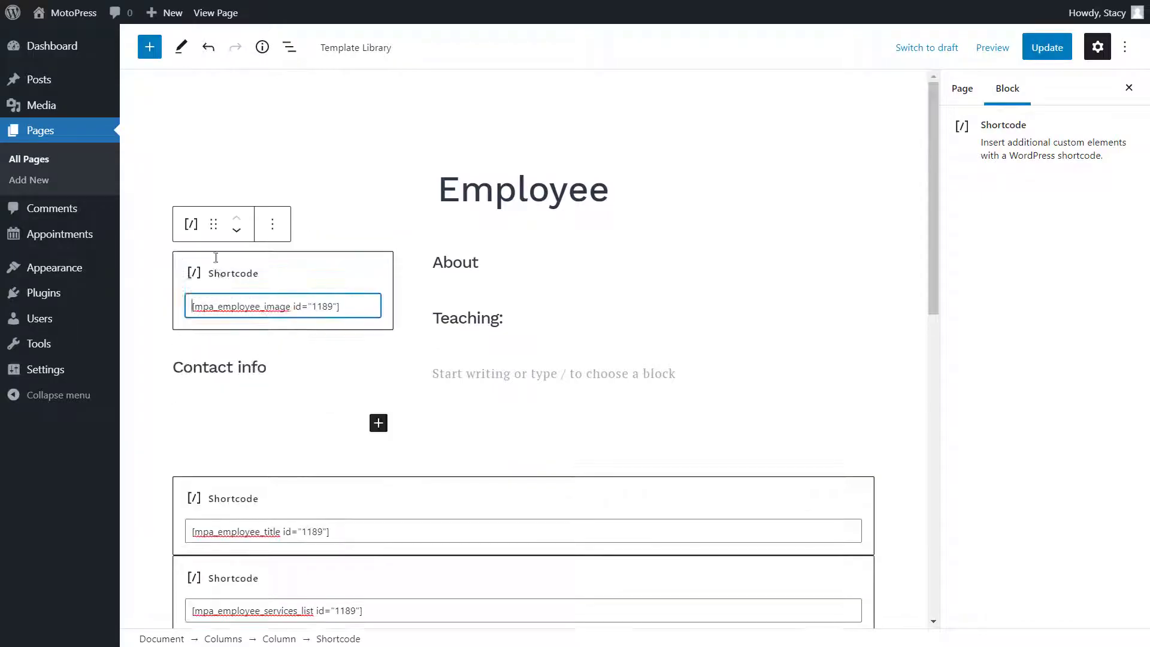
{"action": "left_click", "coordinate": [210, 499]}
{"action": "left_click_drag", "start_coordinate": [213, 378], "coordinate": [263, 263]}
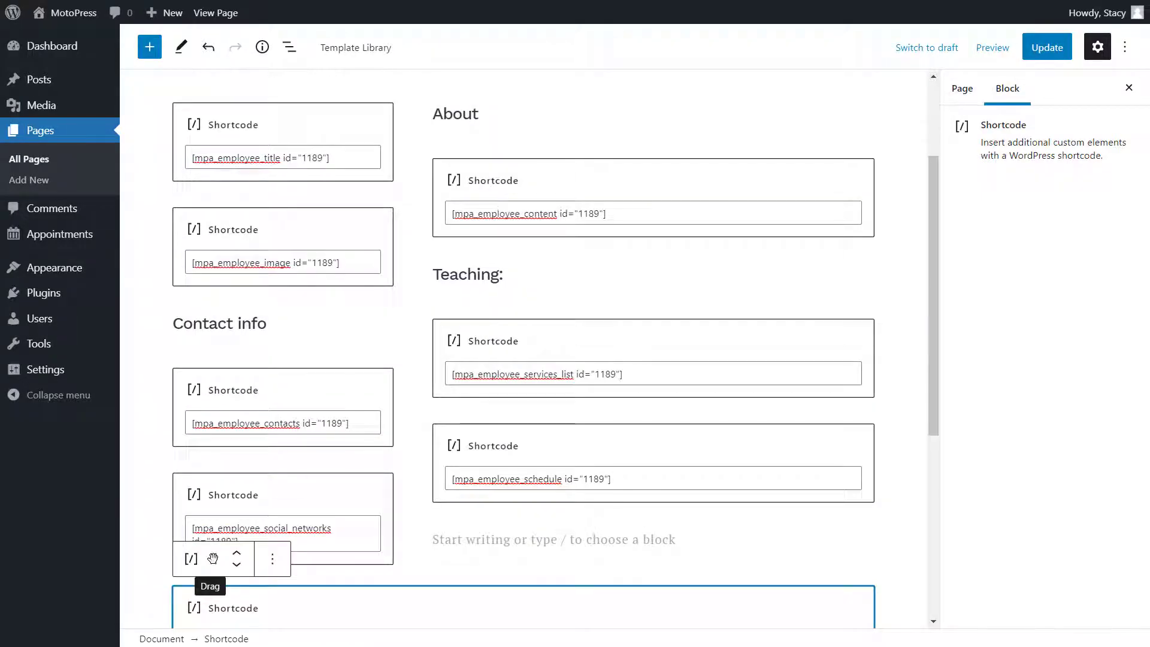
Move the employee additional information shortcode under the About heading and check the rearranged Employee page on the site.
{"action": "left_click_drag", "start_coordinate": [213, 558], "coordinate": [511, 308]}
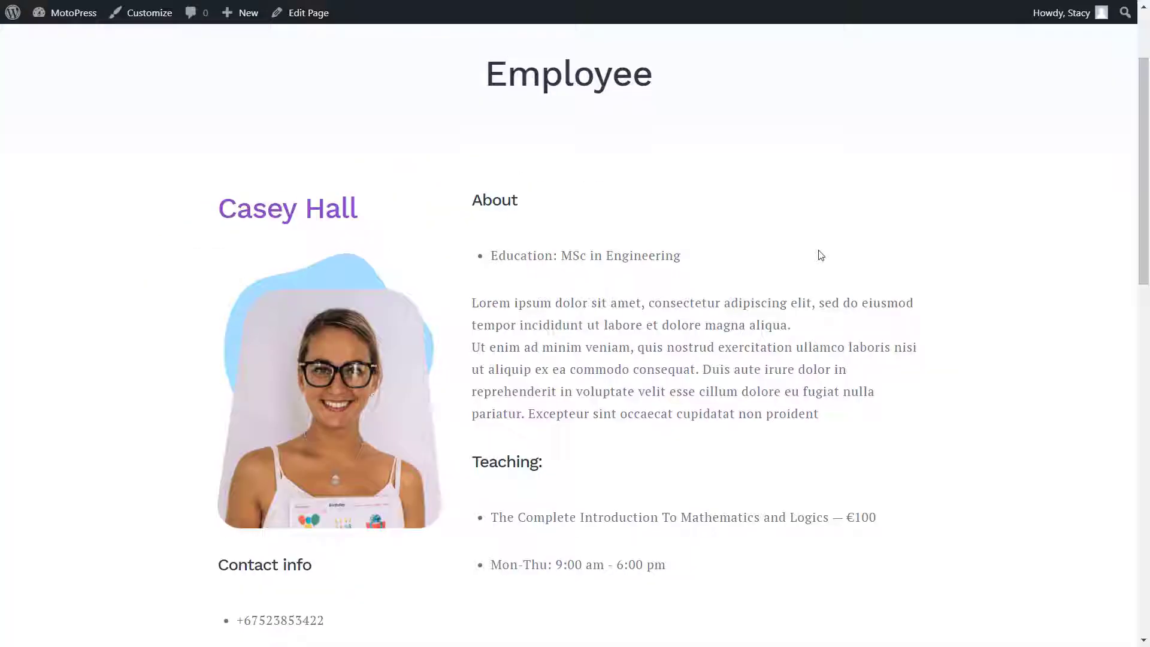
{"action": "scroll", "coordinate": [818, 255], "scroll_direction": "down", "scroll_amount": 2}
{"action": "scroll", "coordinate": [821, 256], "scroll_direction": "down", "scroll_amount": 1}
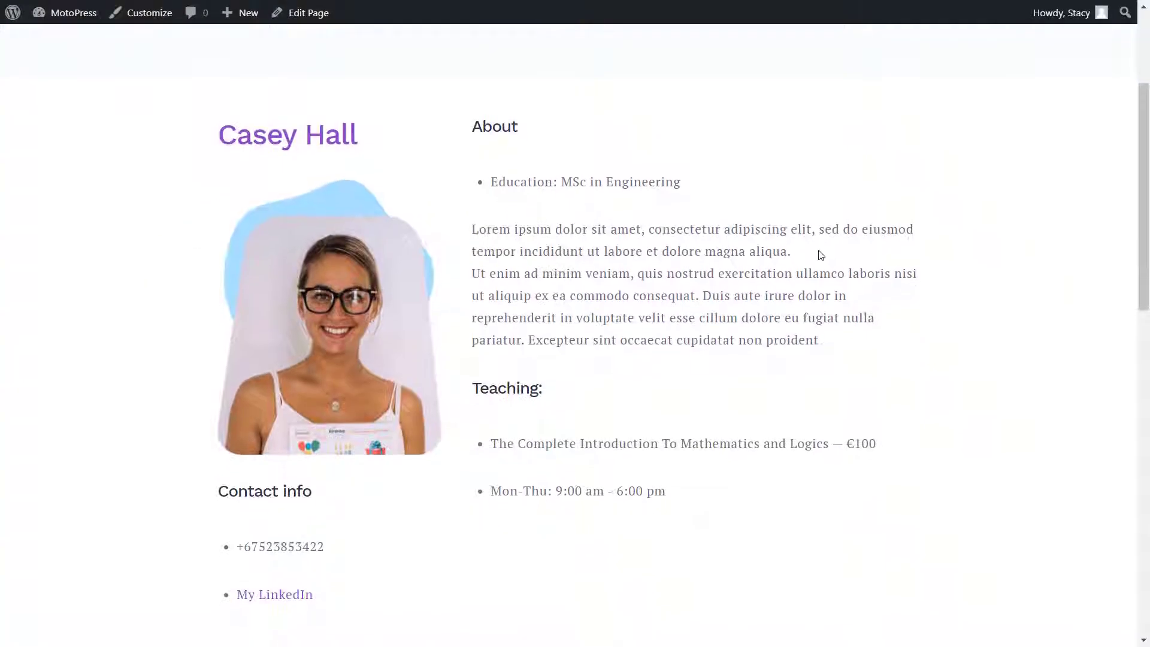